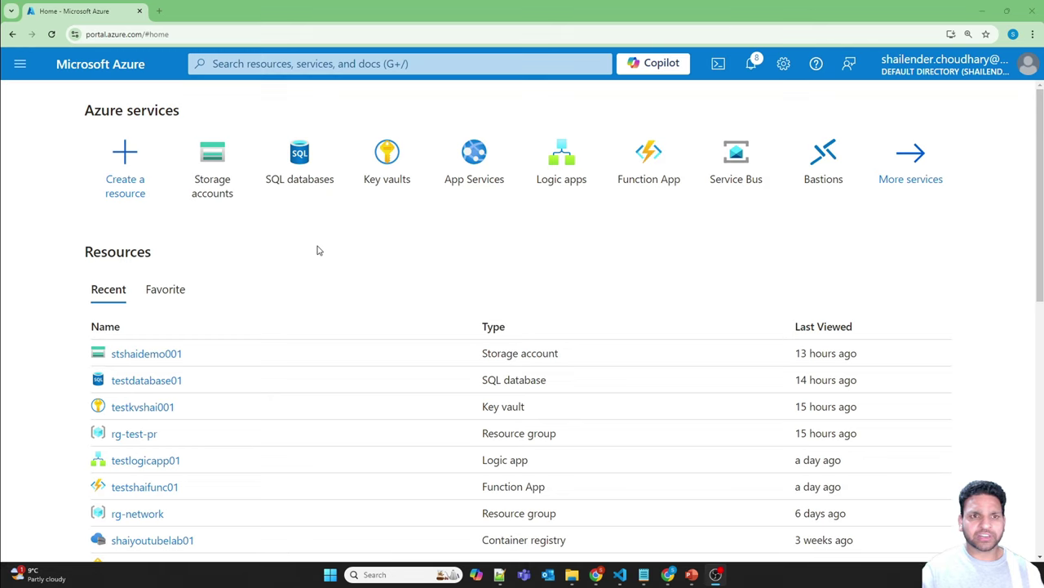
# Step: Start a new storage account and create the new resource group rg-project for it
pyautogui.click(230, 190)
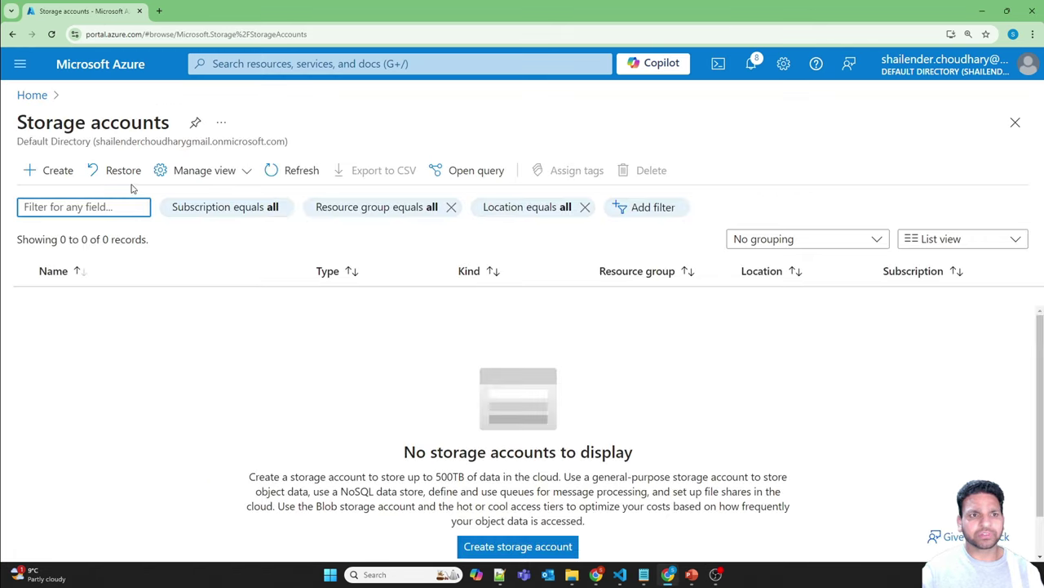
pyautogui.click(59, 171)
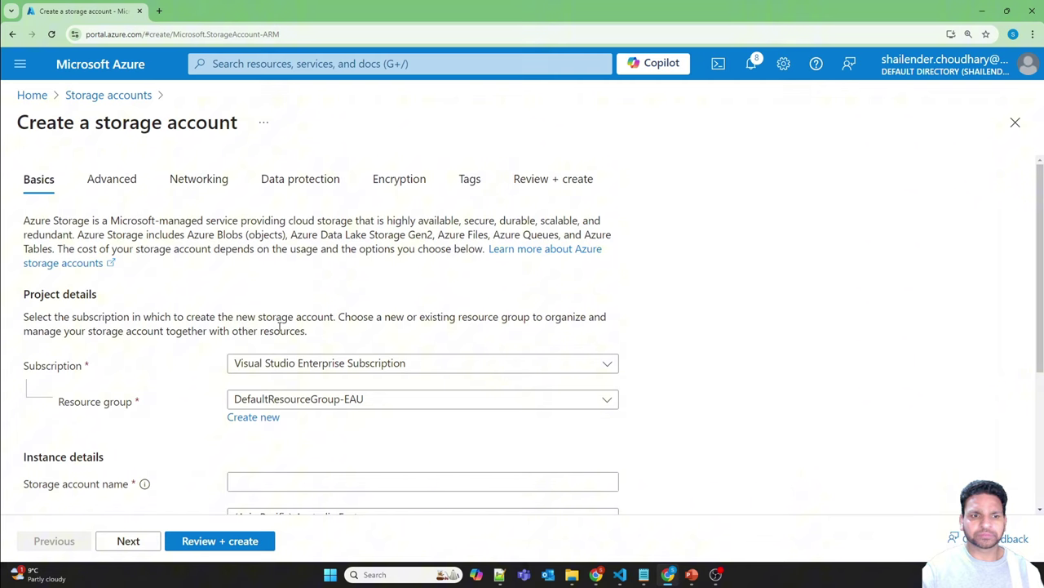
pyautogui.scroll(-2, 261, 337)
pyautogui.scroll(-1, 244, 338)
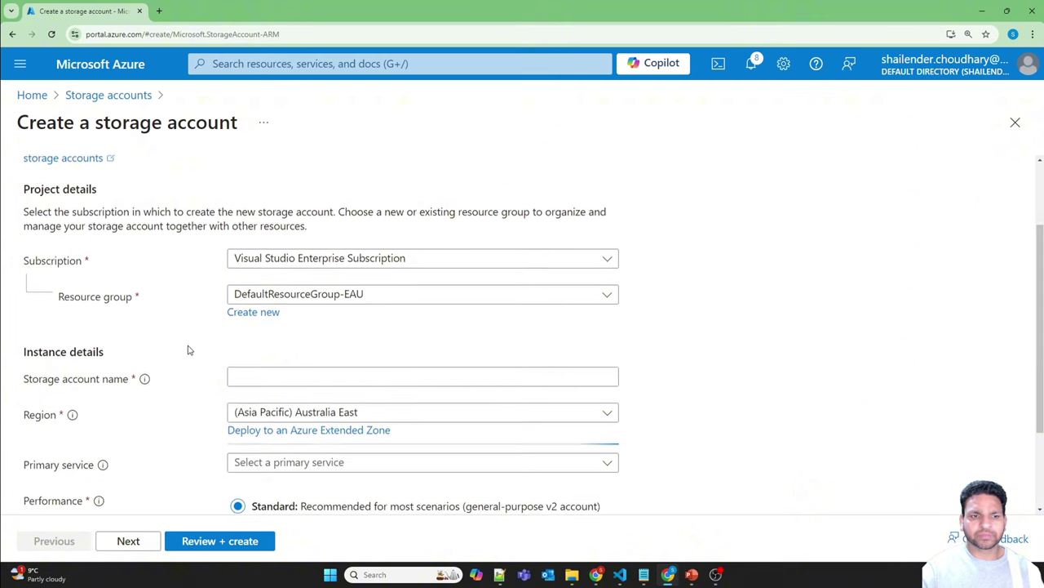
pyautogui.click(248, 310)
pyautogui.write('r')
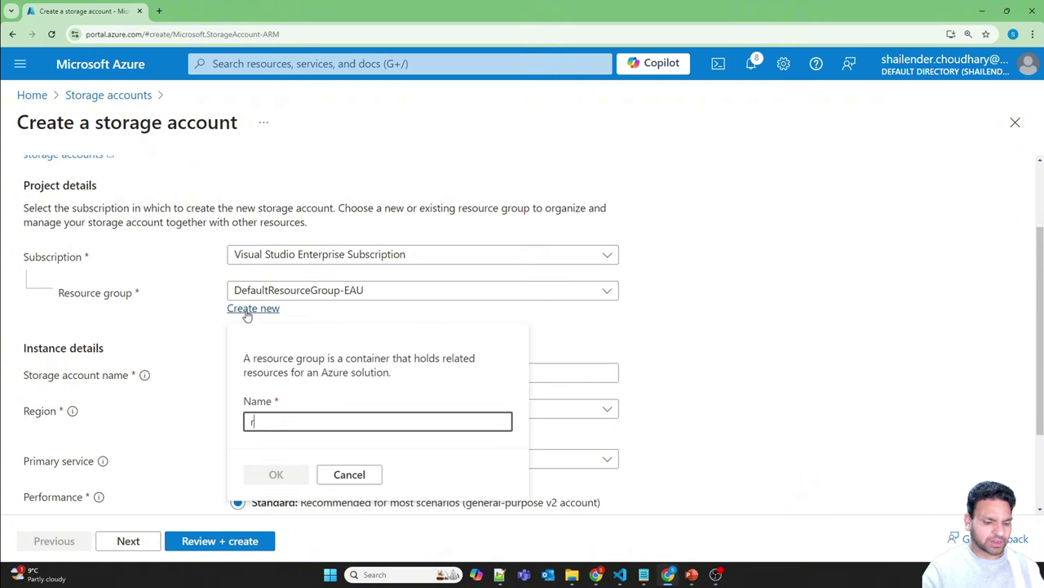
pyautogui.write('g-project')
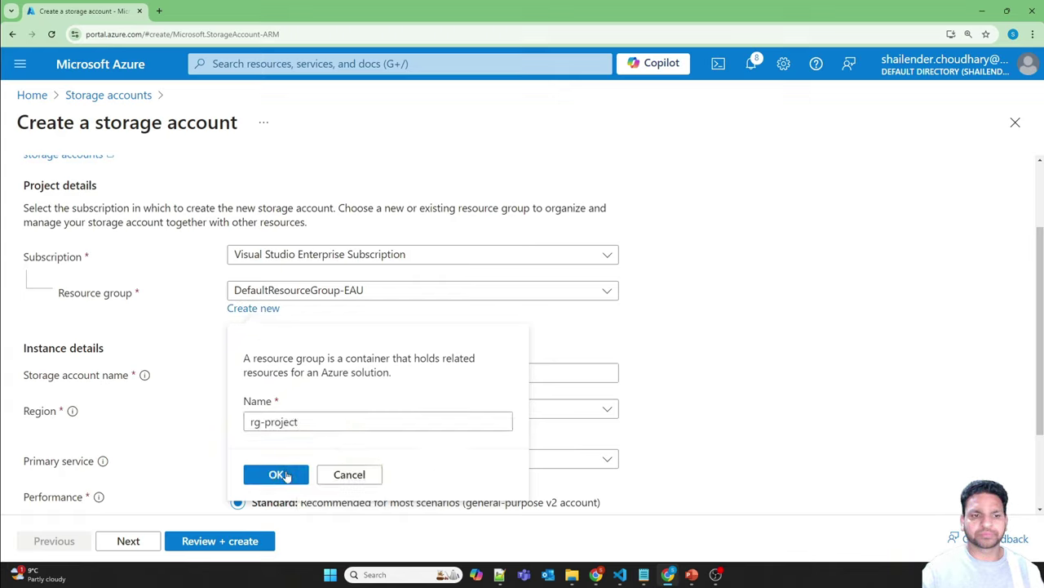
pyautogui.click(277, 473)
# Step: Name the account stinvshai0001 and set redundancy to locally-redundant storage (LRS)
pyautogui.click(251, 370)
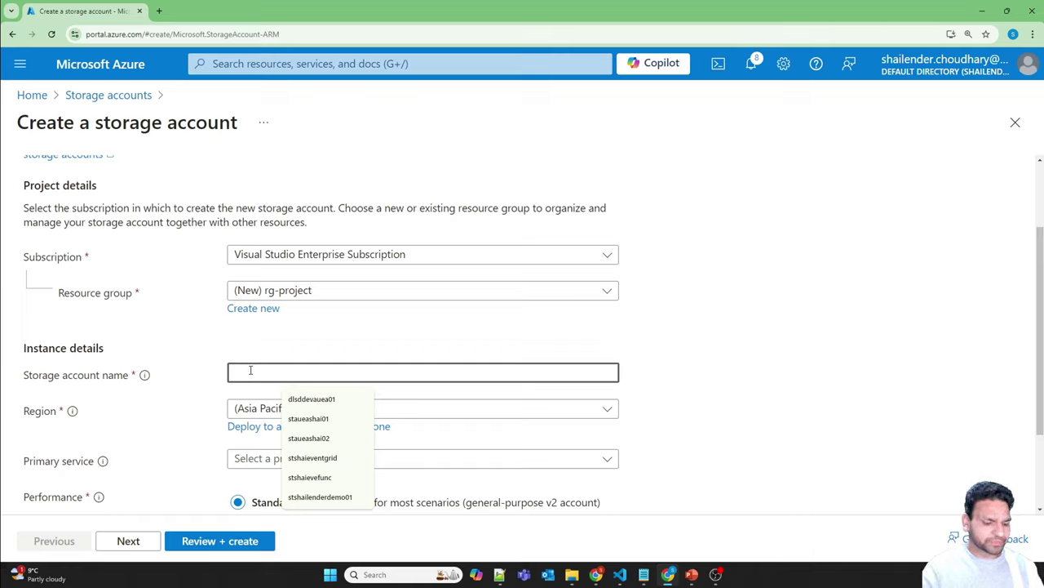
pyautogui.write('stinv')
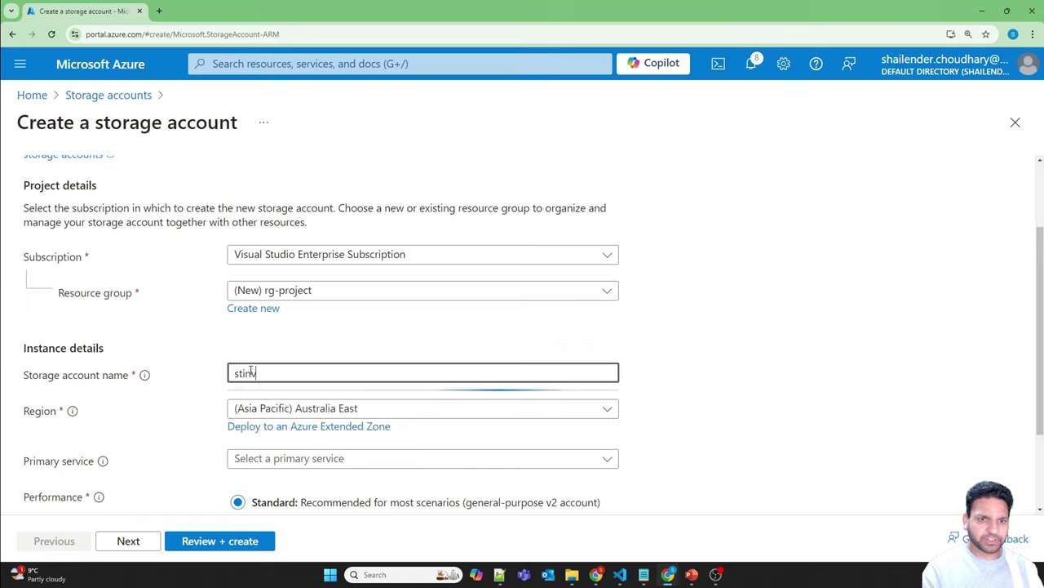
pyautogui.write('shai')
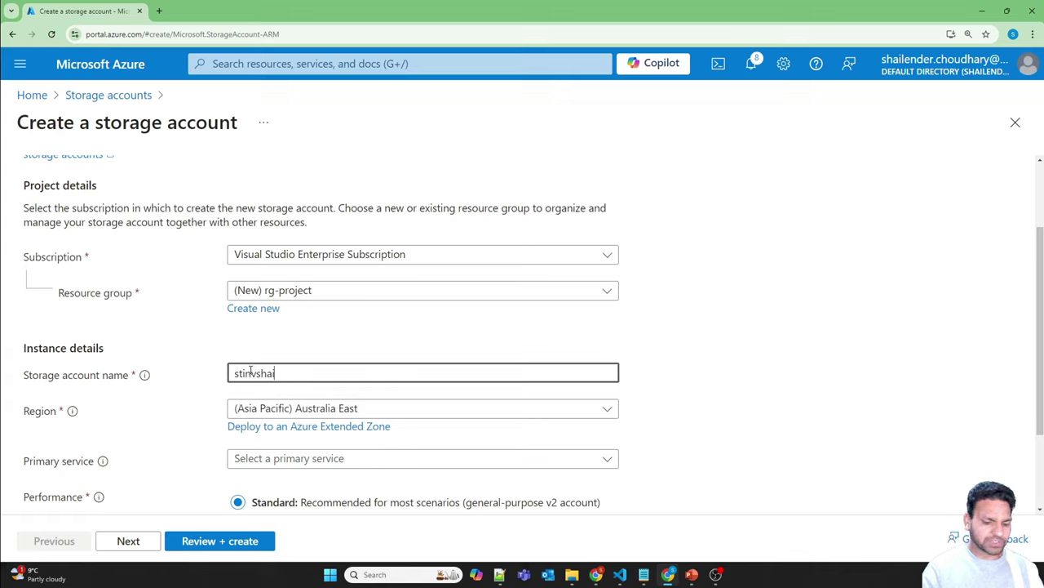
pyautogui.write('00')
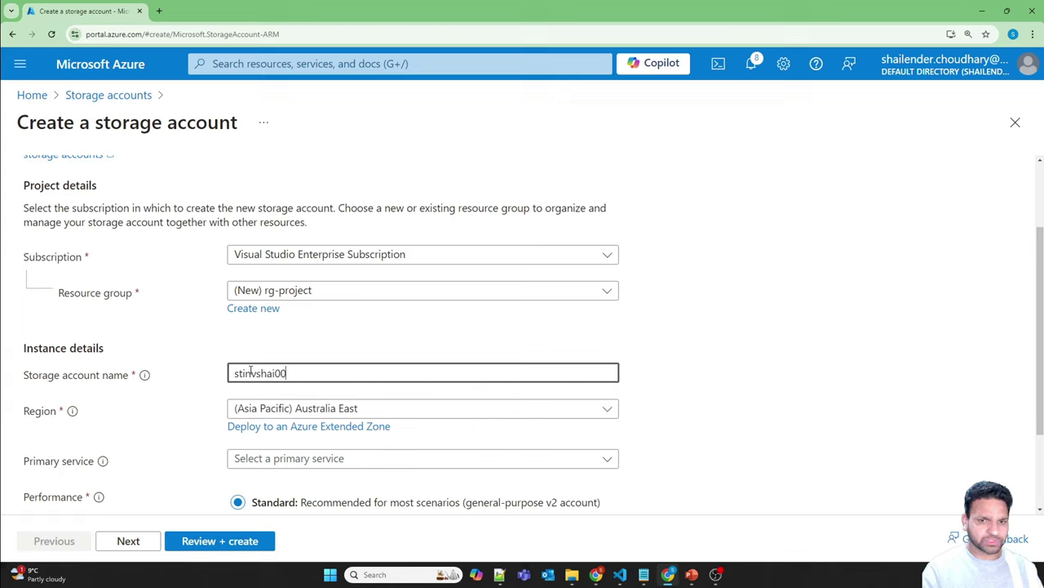
pyautogui.write('01')
pyautogui.click(310, 336)
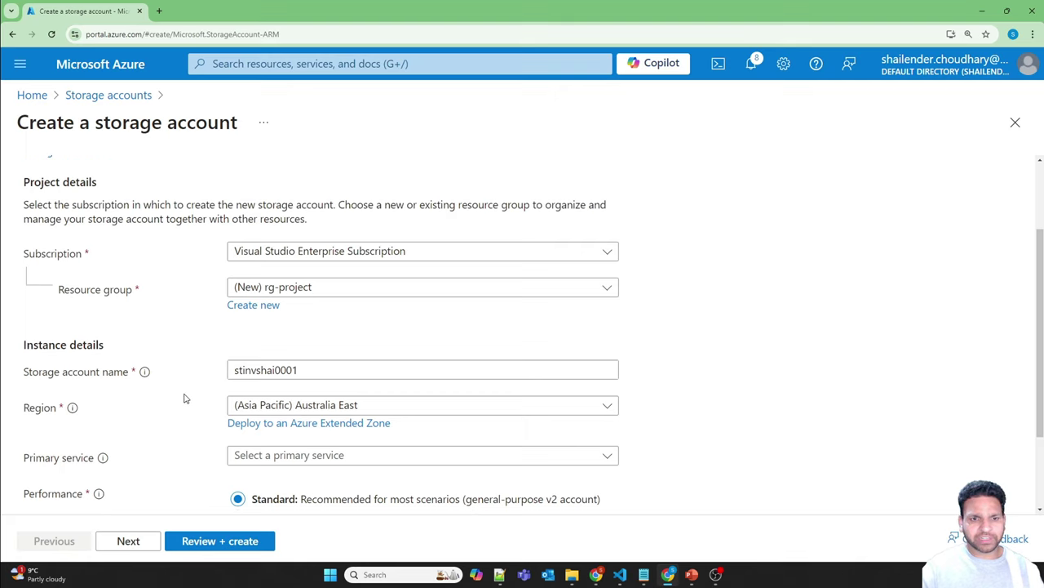
pyautogui.scroll(-2, 184, 397)
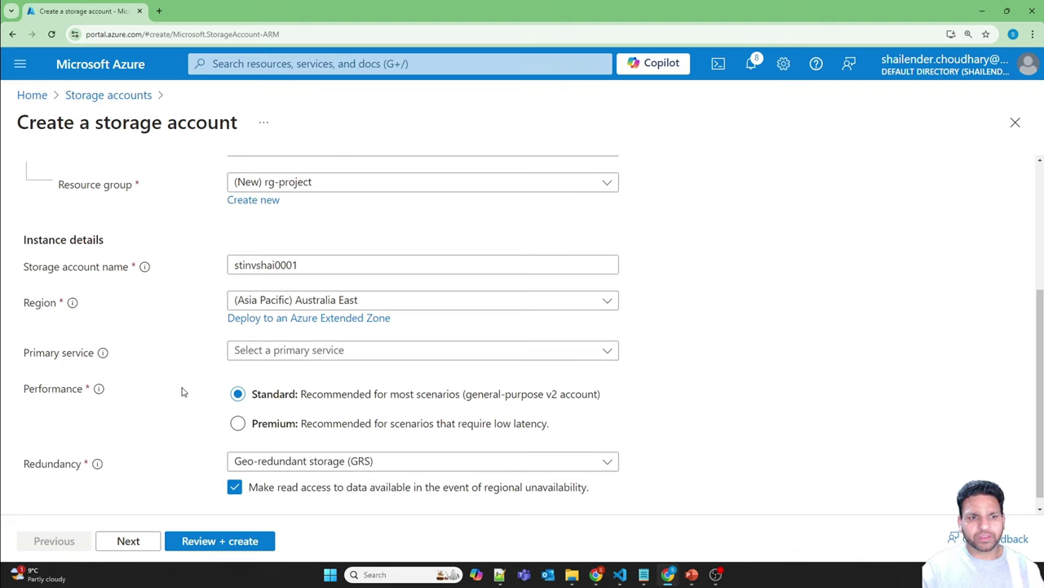
pyautogui.scroll(-1, 204, 392)
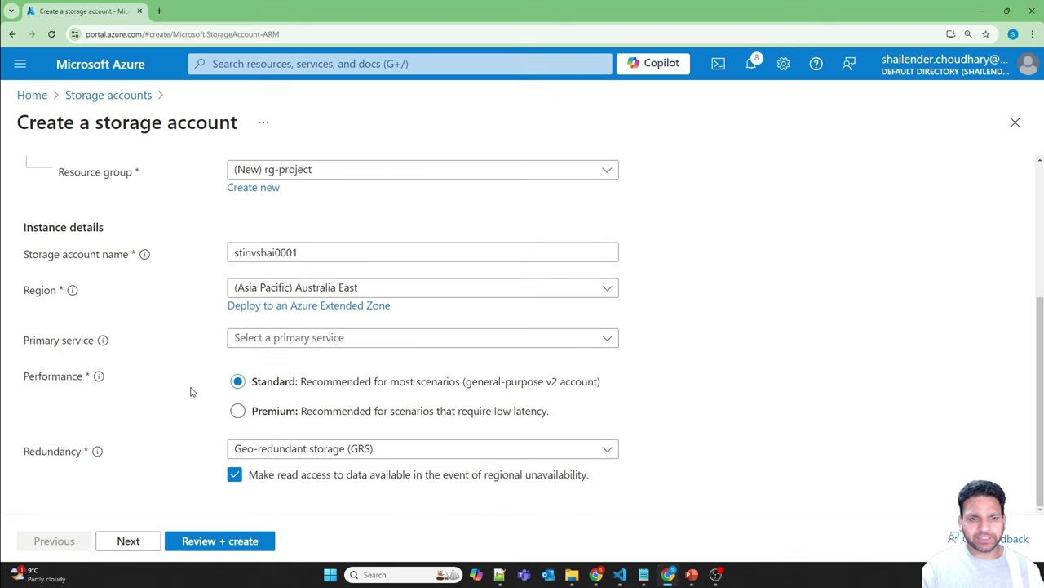
pyautogui.click(309, 449)
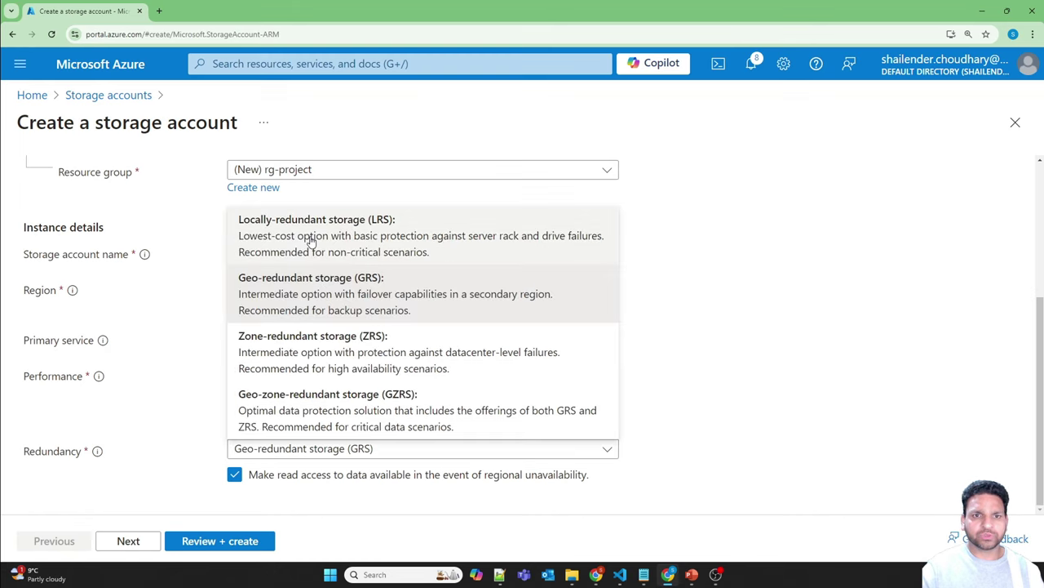
pyautogui.click(310, 238)
# Step: Pass through the remaining tabs, review and create stinvshai0001, and refresh until deployment completes
pyautogui.click(128, 538)
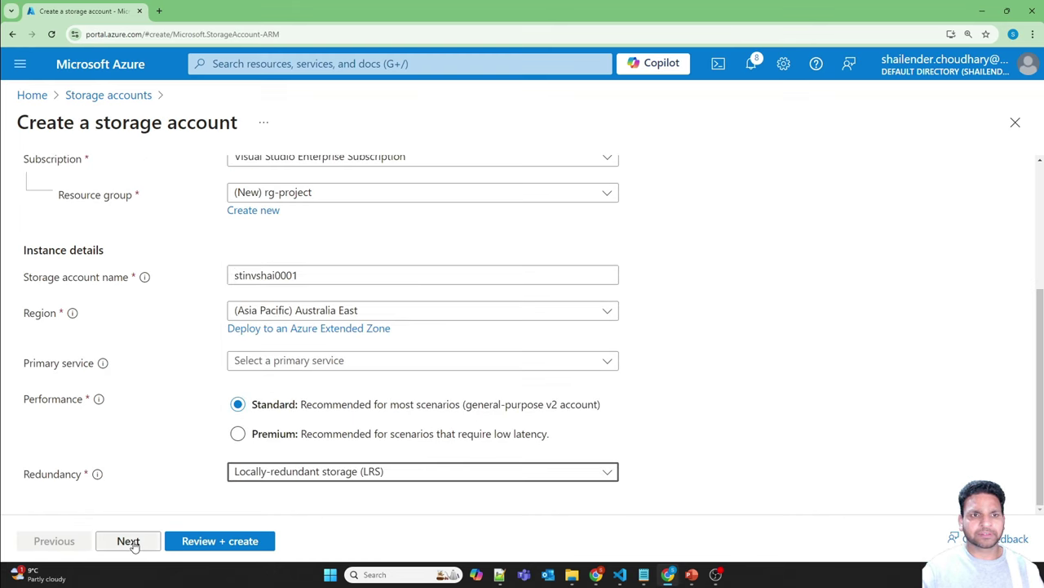
pyautogui.click(131, 541)
pyautogui.click(135, 543)
pyautogui.click(137, 543)
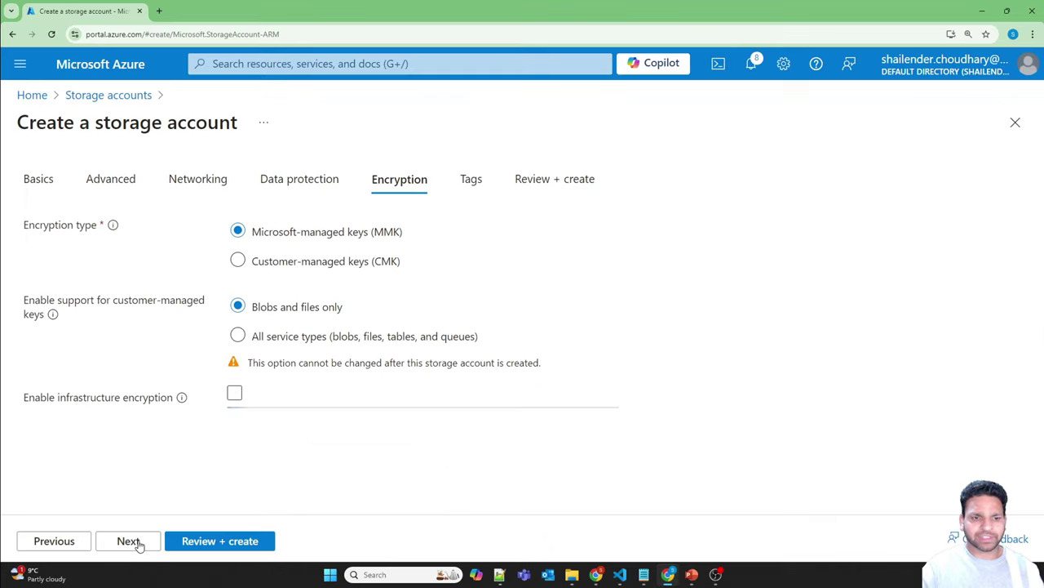
pyautogui.click(194, 541)
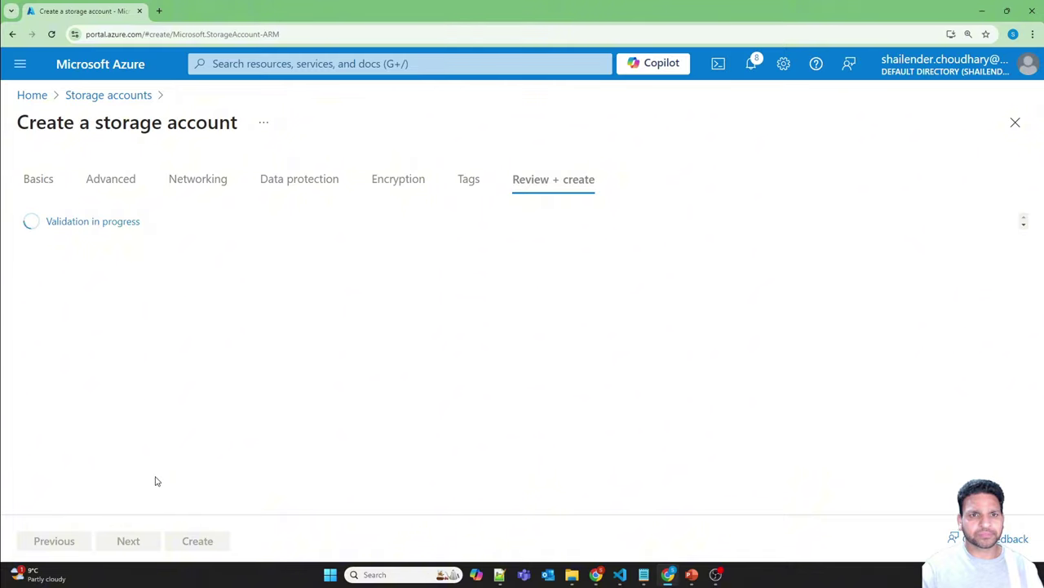
pyautogui.click(190, 540)
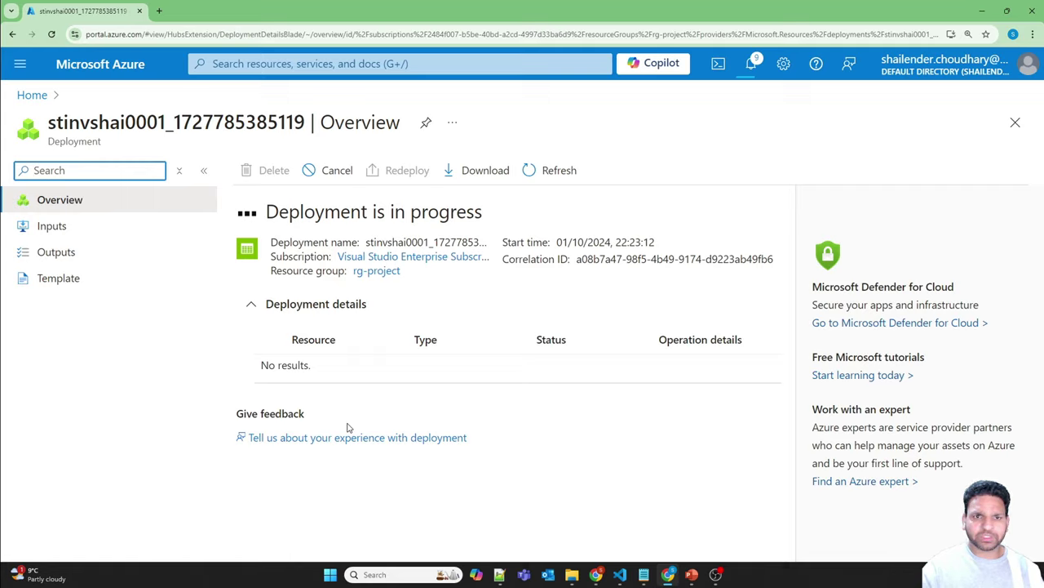
pyautogui.click(533, 181)
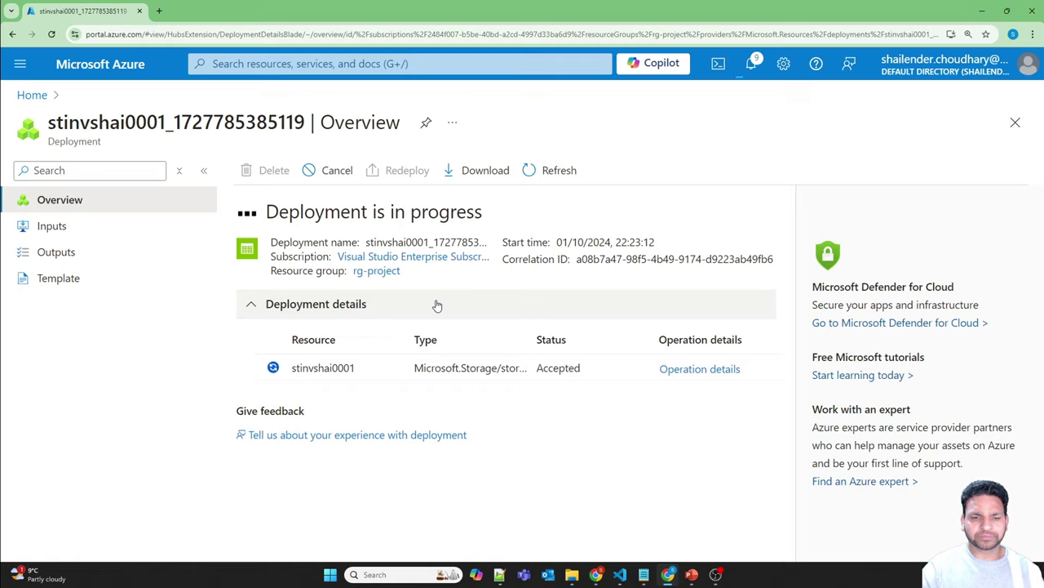
pyautogui.click(532, 173)
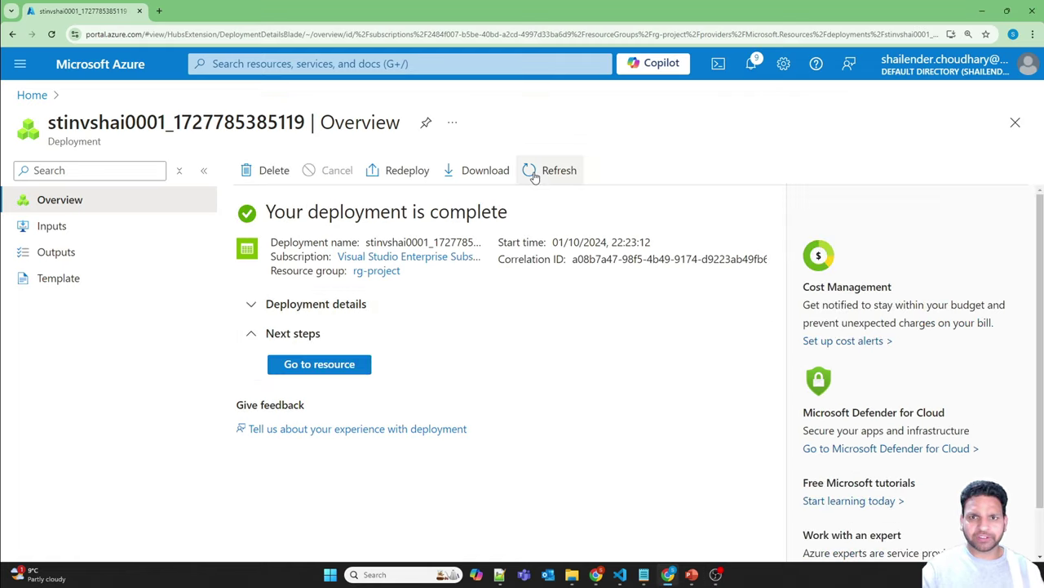
# Step: Open stinvshai0001's Containers page and create a private container named datacontainer
pyautogui.click(339, 366)
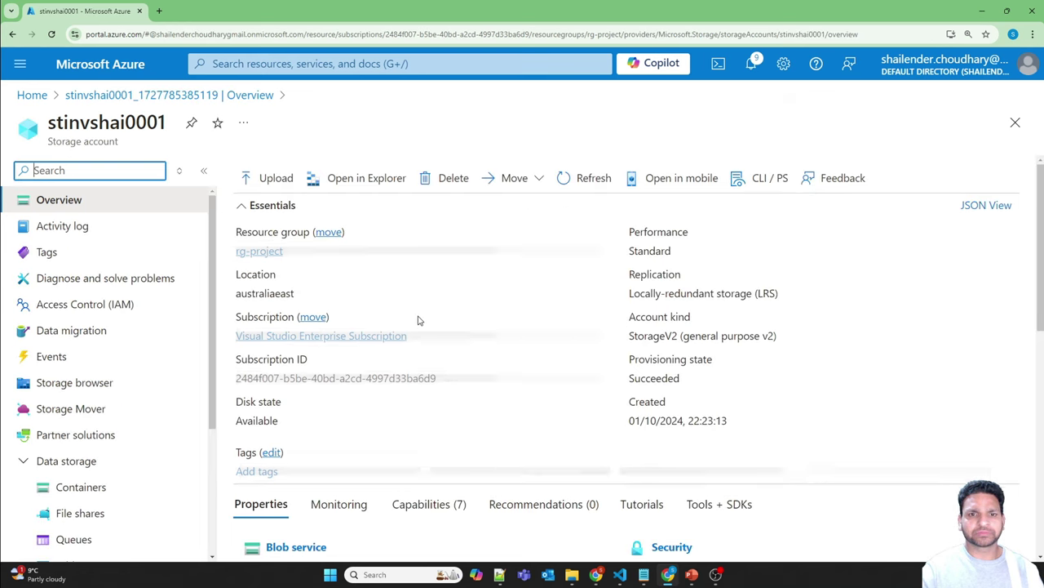
pyautogui.moveTo(629, 335); pyautogui.dragTo(678, 335)
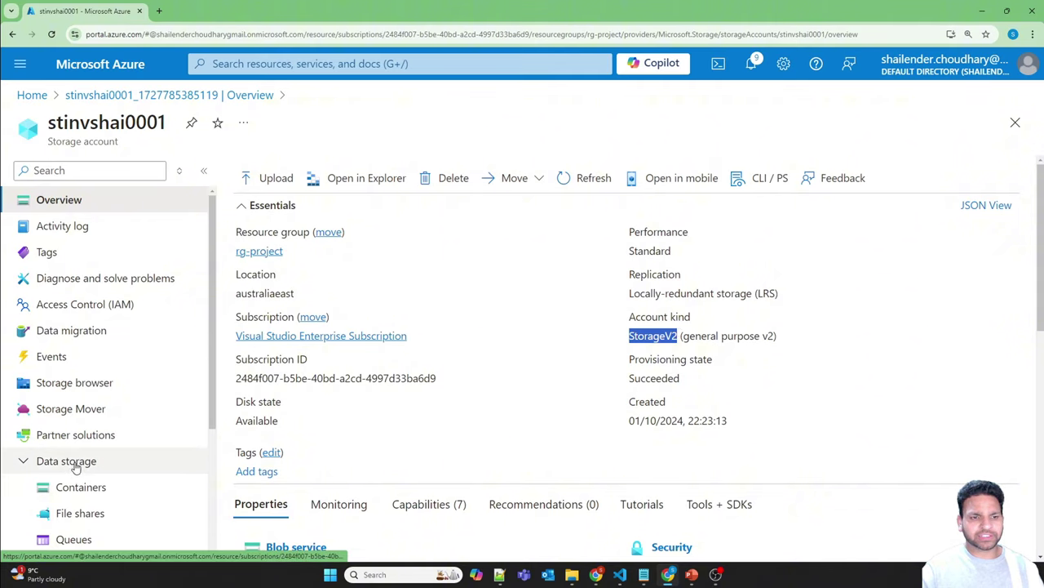
pyautogui.click(78, 487)
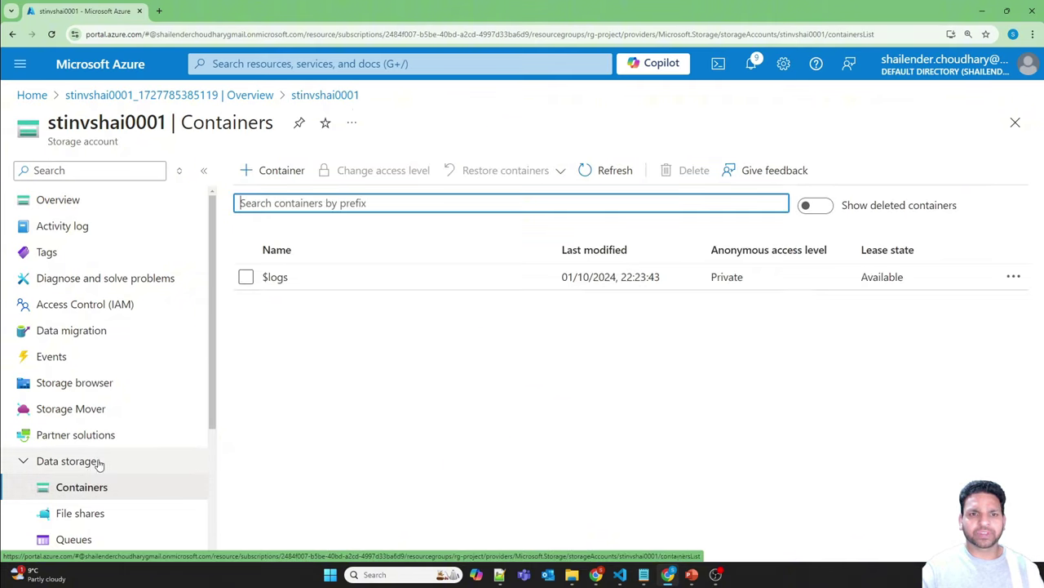
pyautogui.click(265, 171)
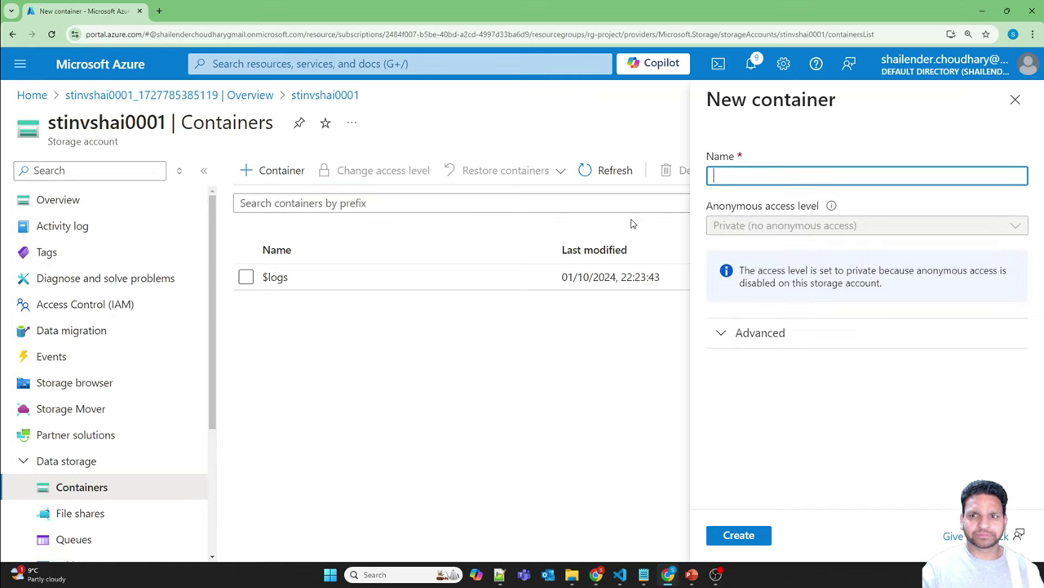
pyautogui.write('data')
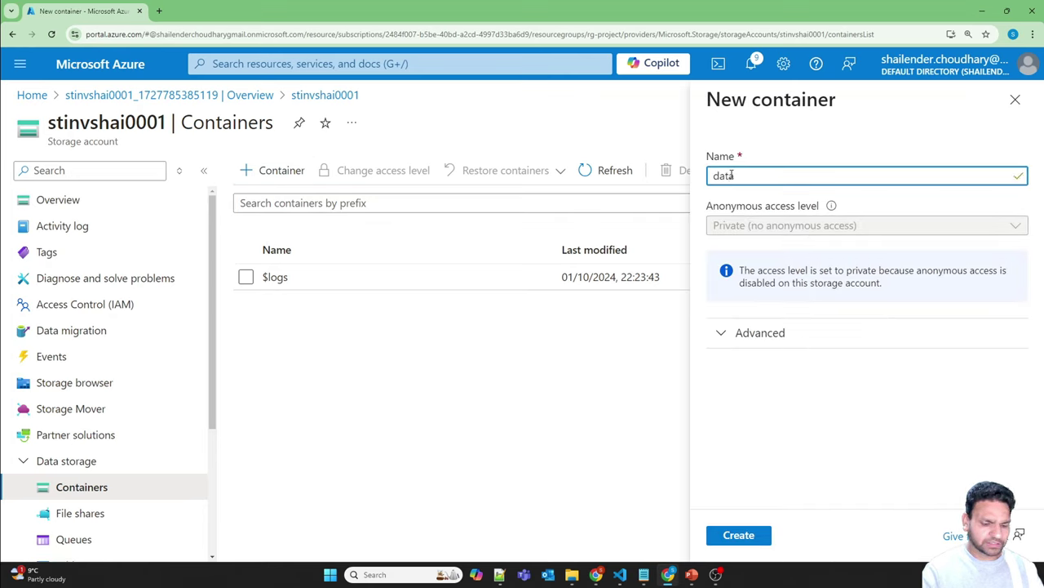
pyautogui.write('containe')
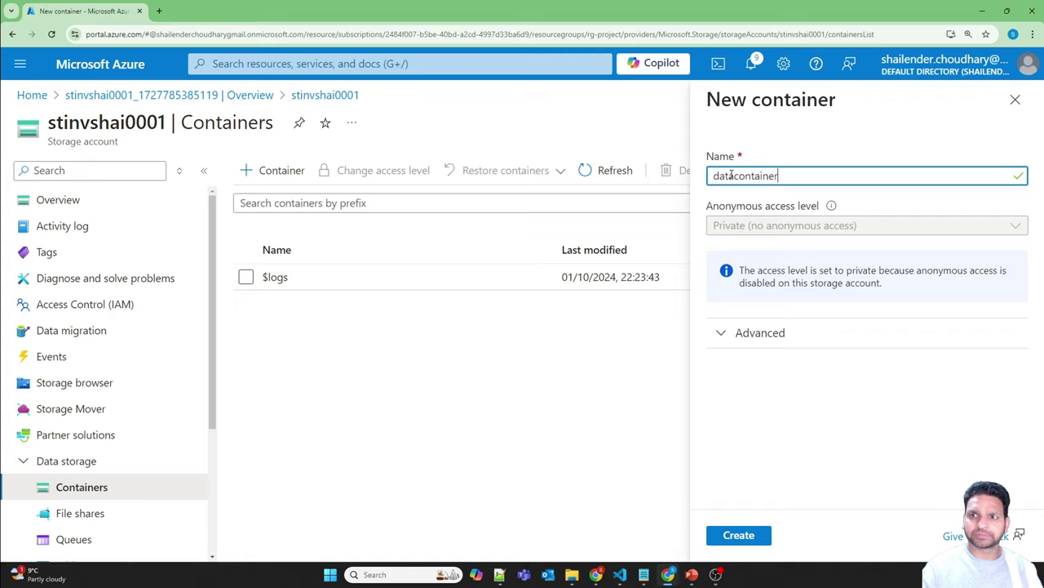
pyautogui.write('r')
pyautogui.click(744, 532)
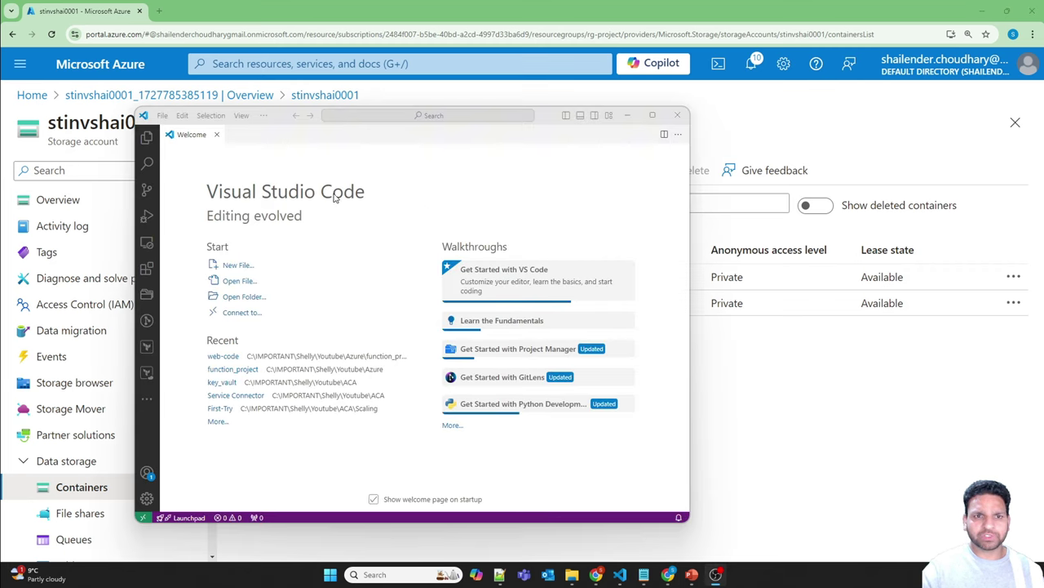
# Step: Open the Youtube\Azure\function_project\Inventory-project folder as the workspace
pyautogui.click(244, 296)
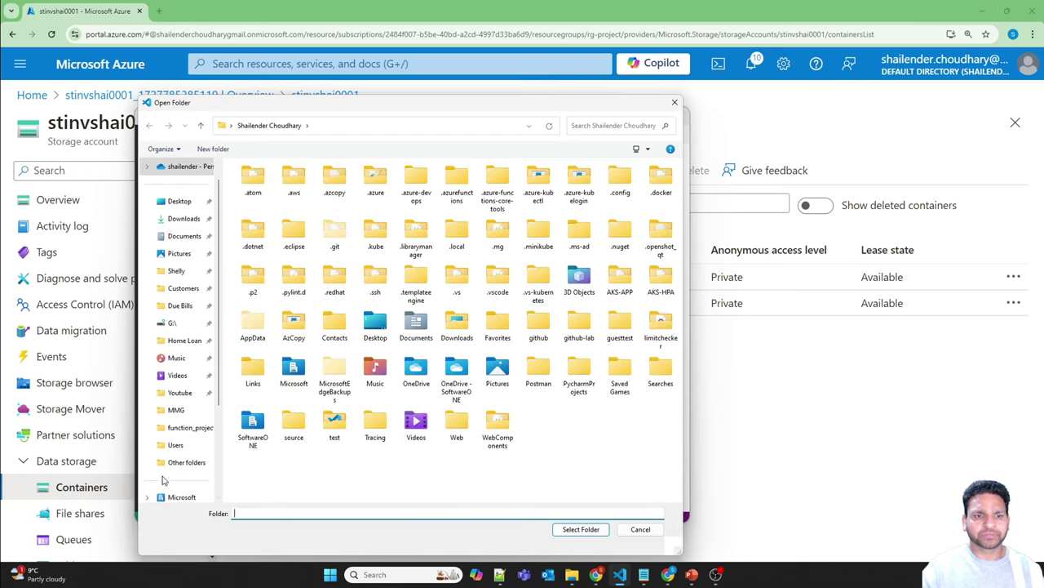
pyautogui.scroll(-3, 180, 437)
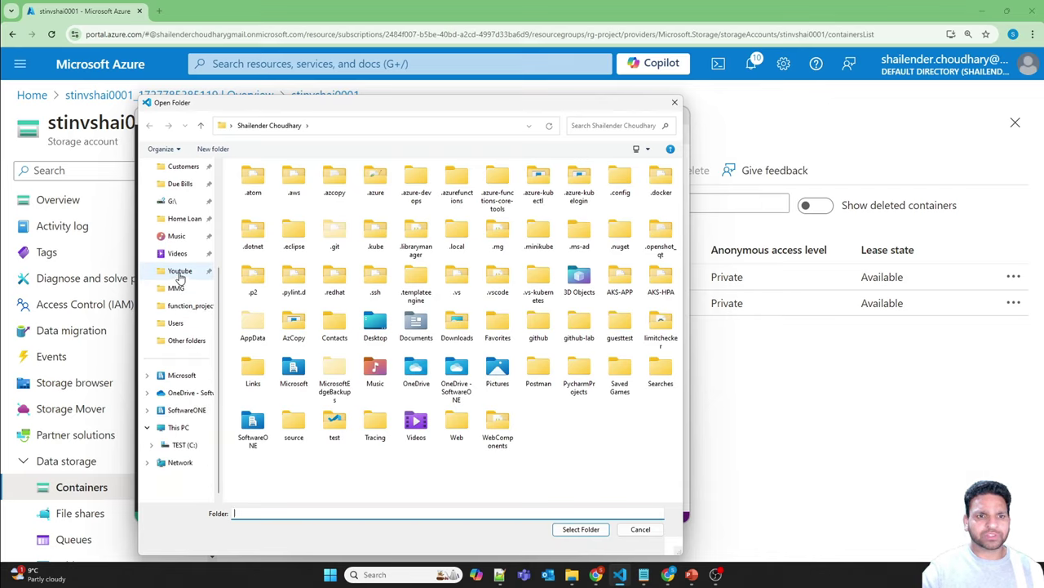
pyautogui.click(180, 275)
pyautogui.click(190, 305)
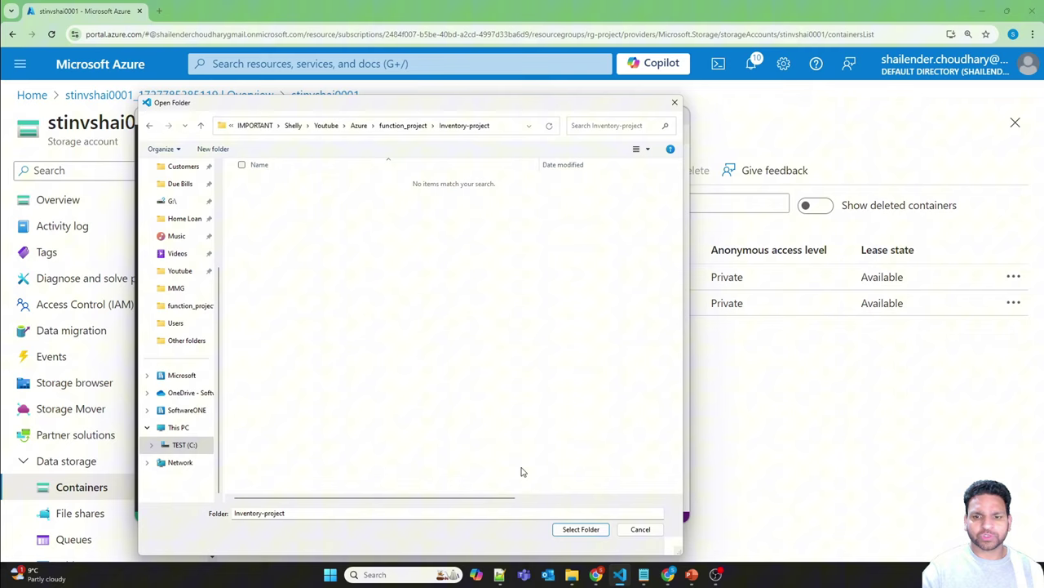
pyautogui.click(580, 529)
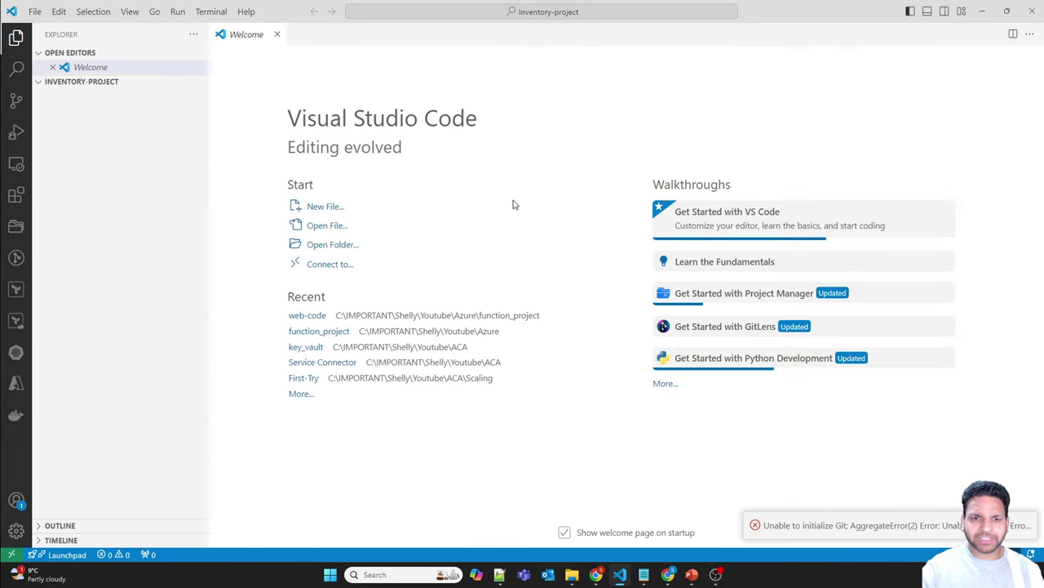
# Step: Run python -m venv venv in a new terminal and check the venv folder in Explorer
pyautogui.click(217, 13)
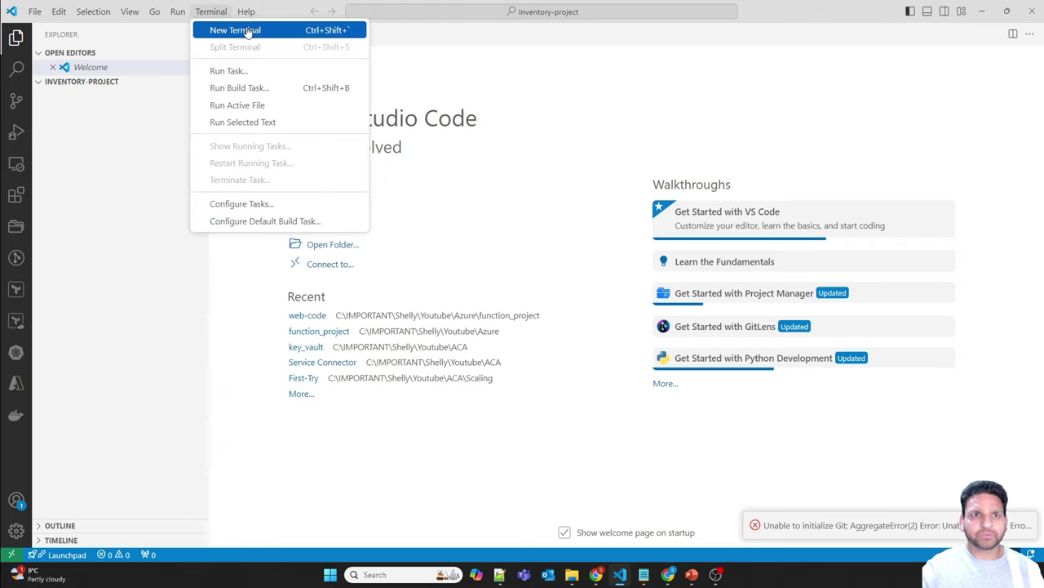
pyautogui.click(235, 31)
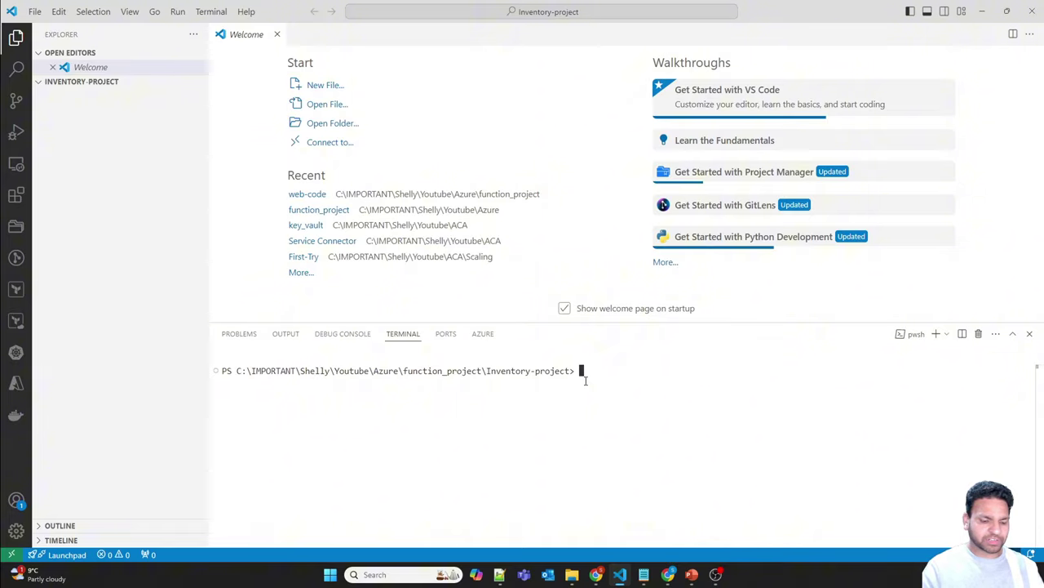
pyautogui.write('pyt')
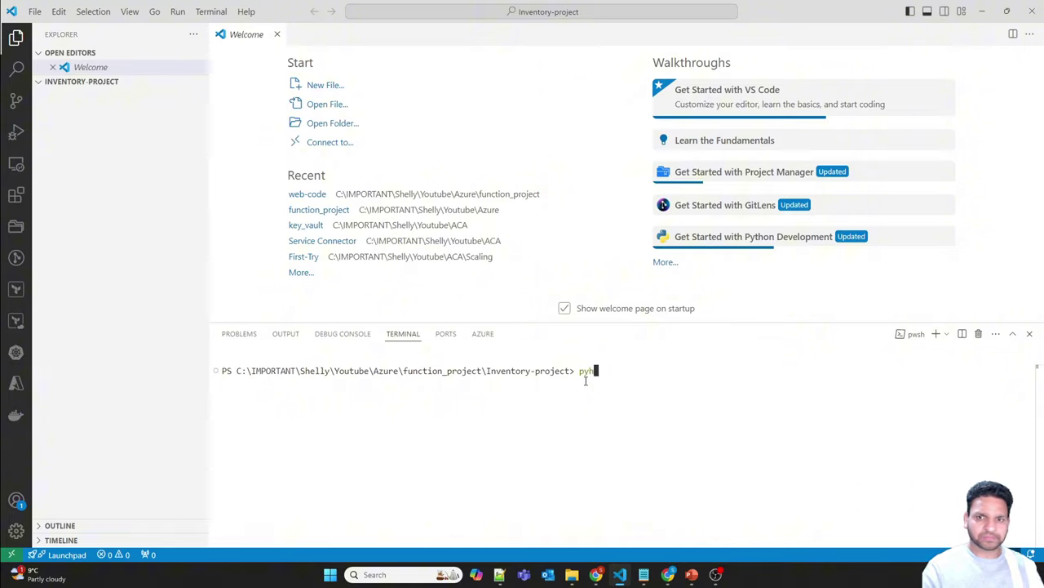
pyautogui.write('hon ')
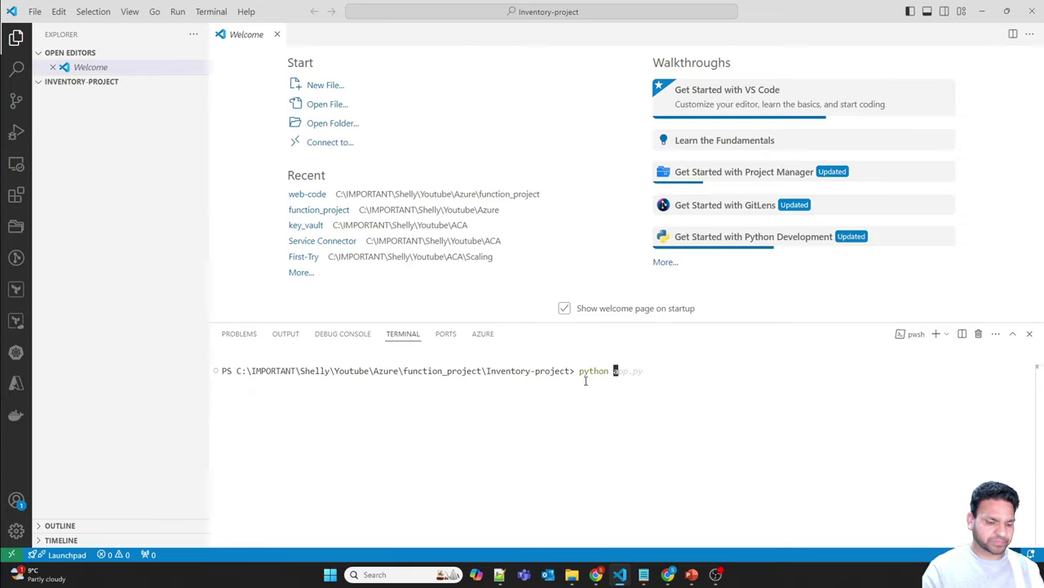
pyautogui.write('-m')
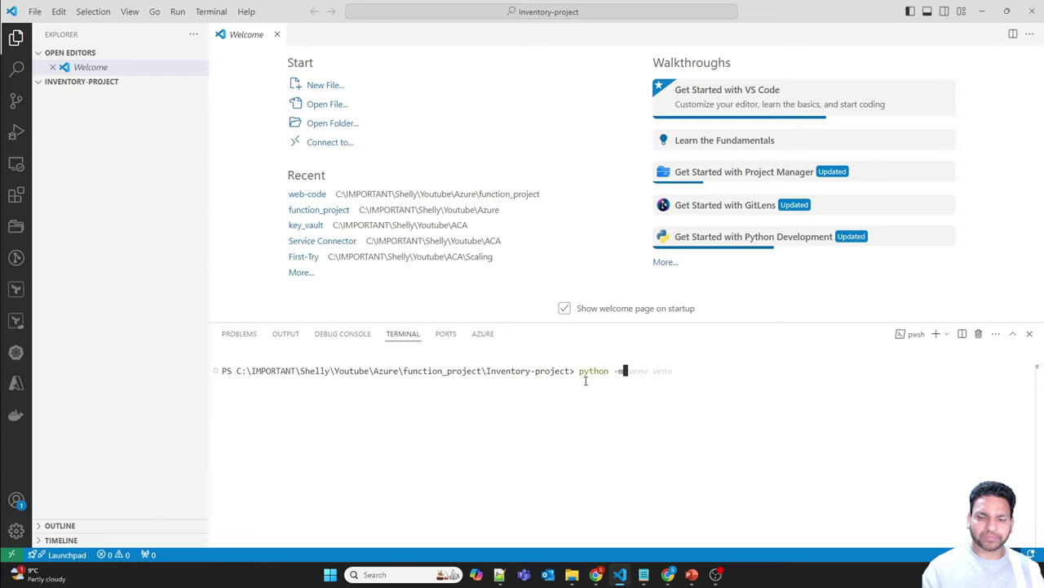
pyautogui.press('Right')
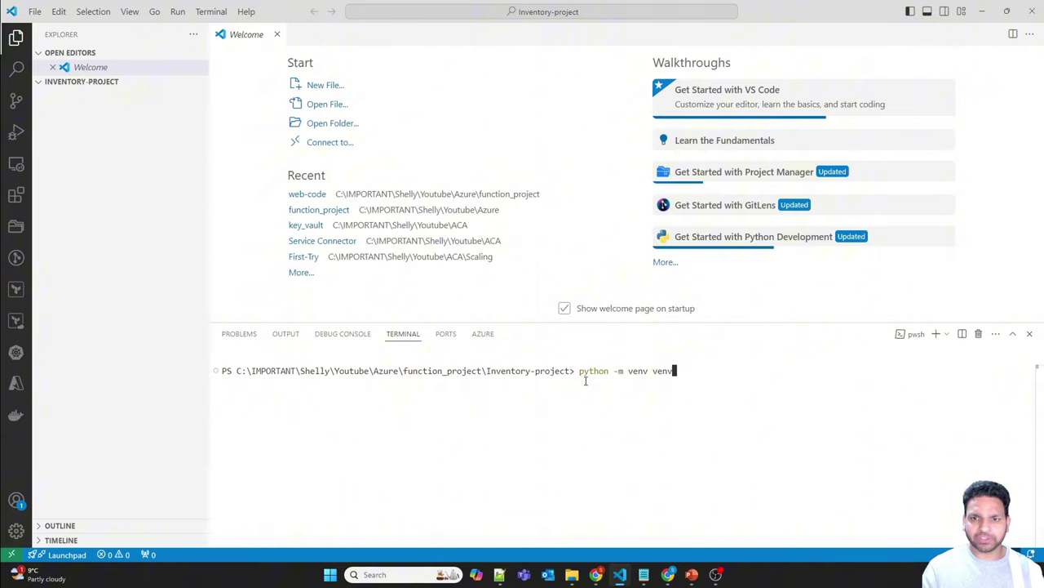
pyautogui.press('Return')
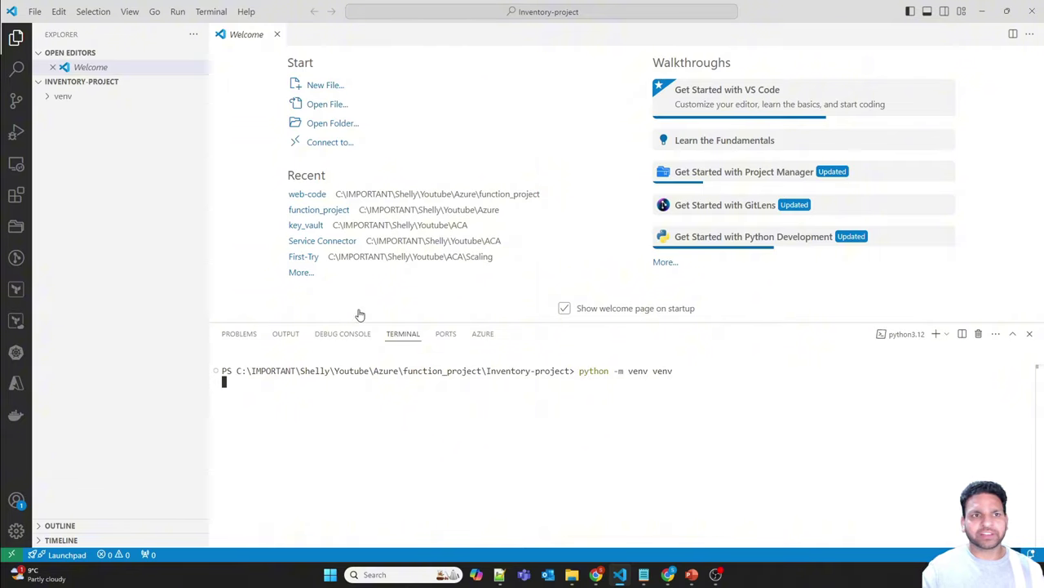
pyautogui.click(48, 98)
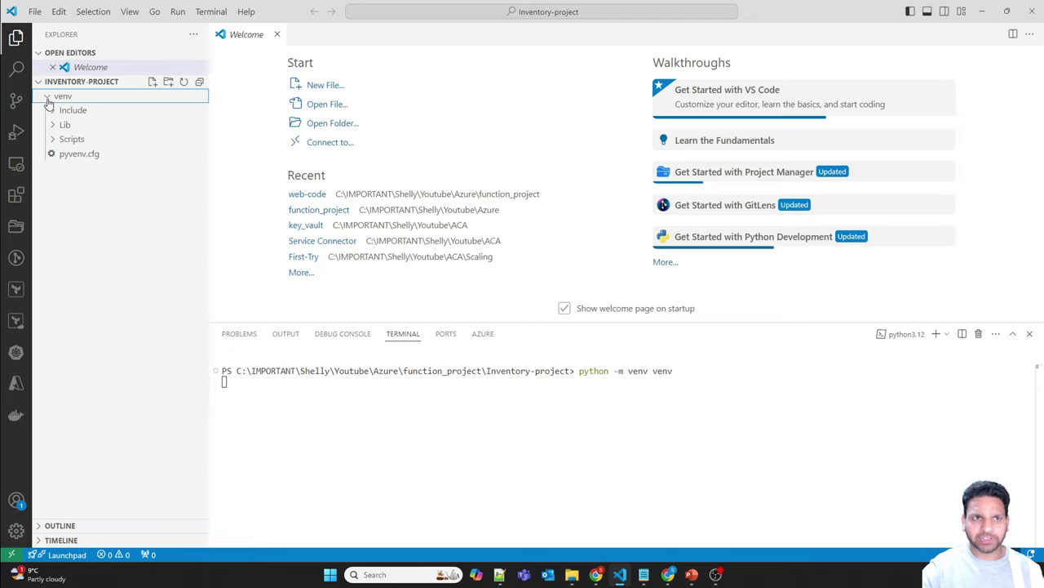
pyautogui.click(48, 98)
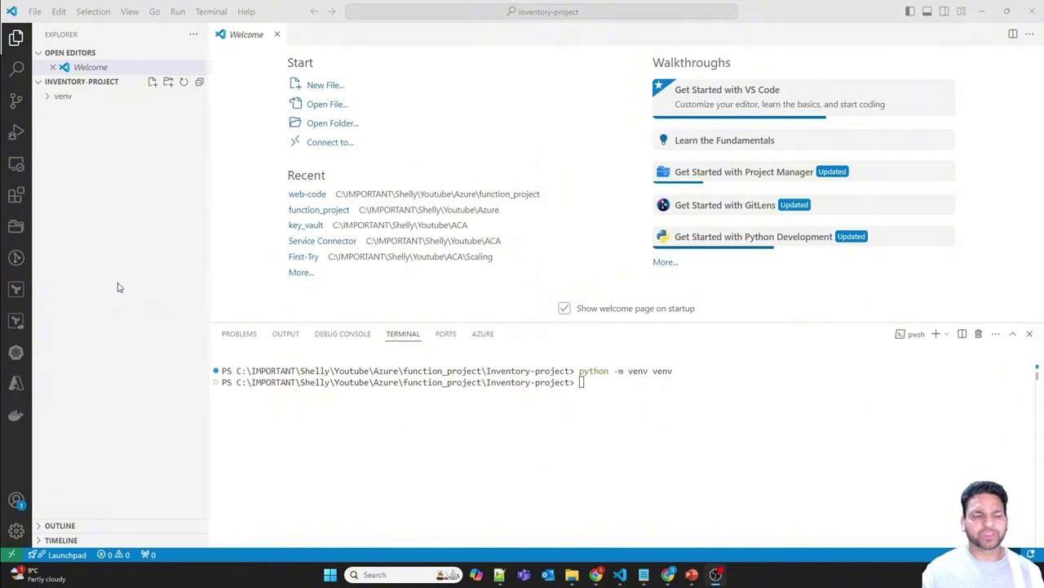
# Step: Search extensions for 'azure func', check Azure Functions v1.15.4 details, then show the Azure view
pyautogui.click(16, 195)
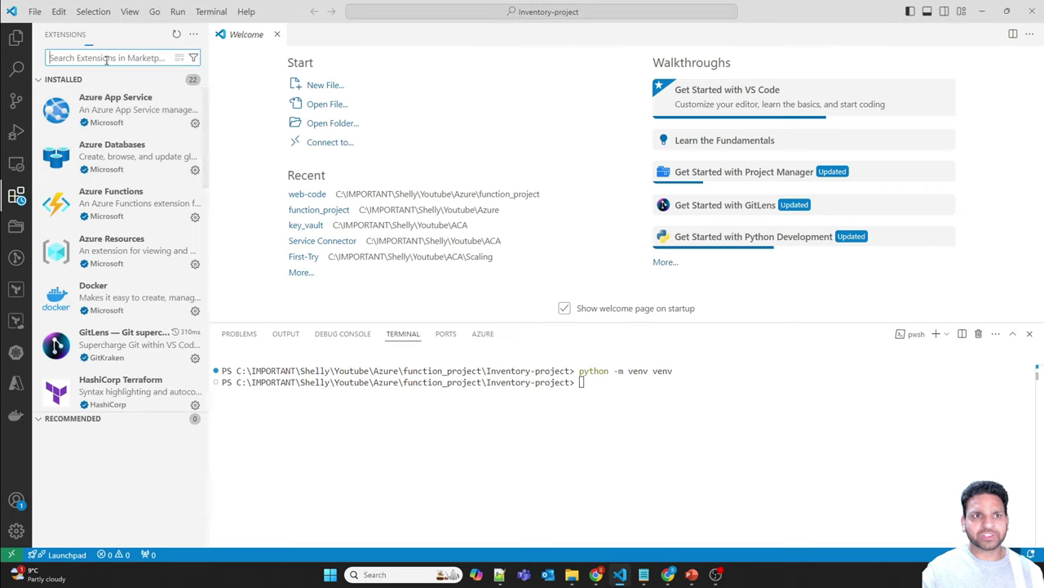
pyautogui.write('azure')
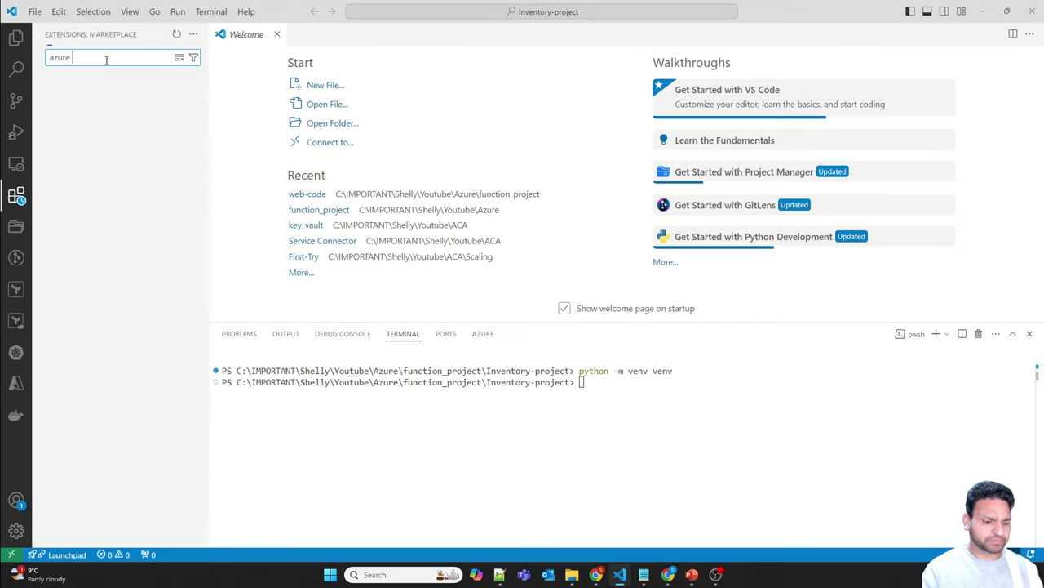
pyautogui.write(' func')
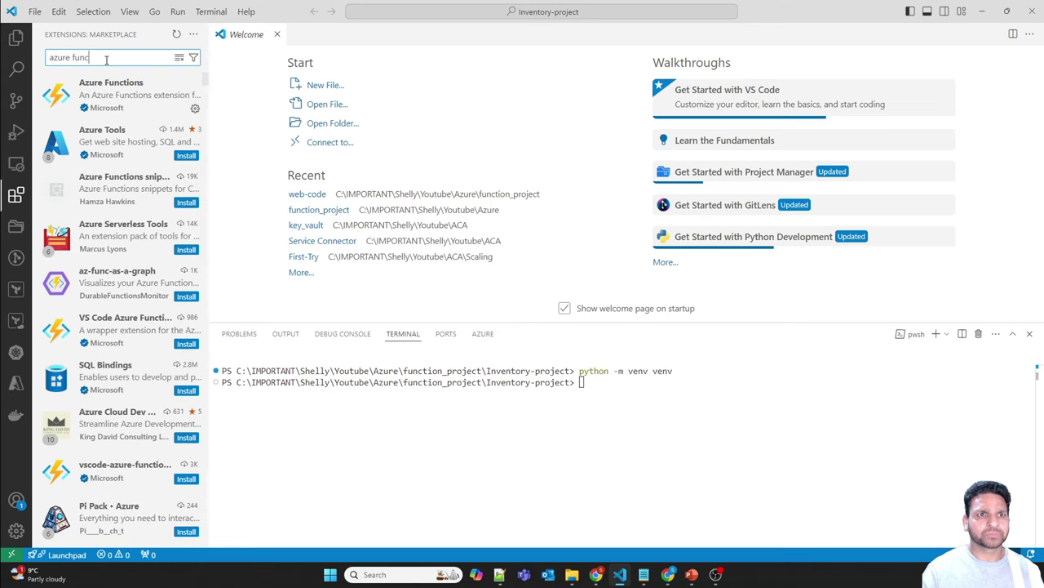
pyautogui.click(131, 92)
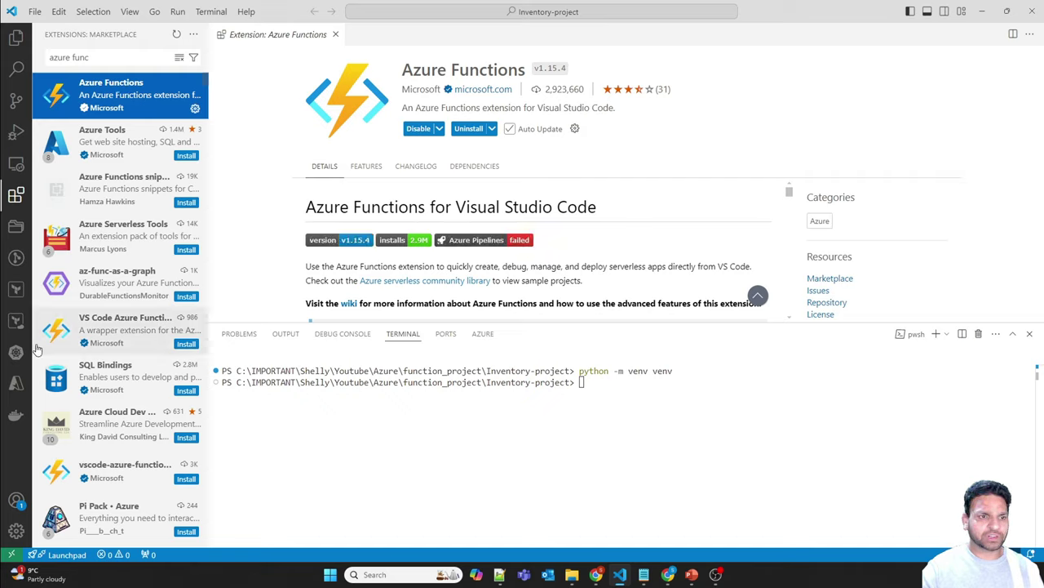
pyautogui.click(18, 383)
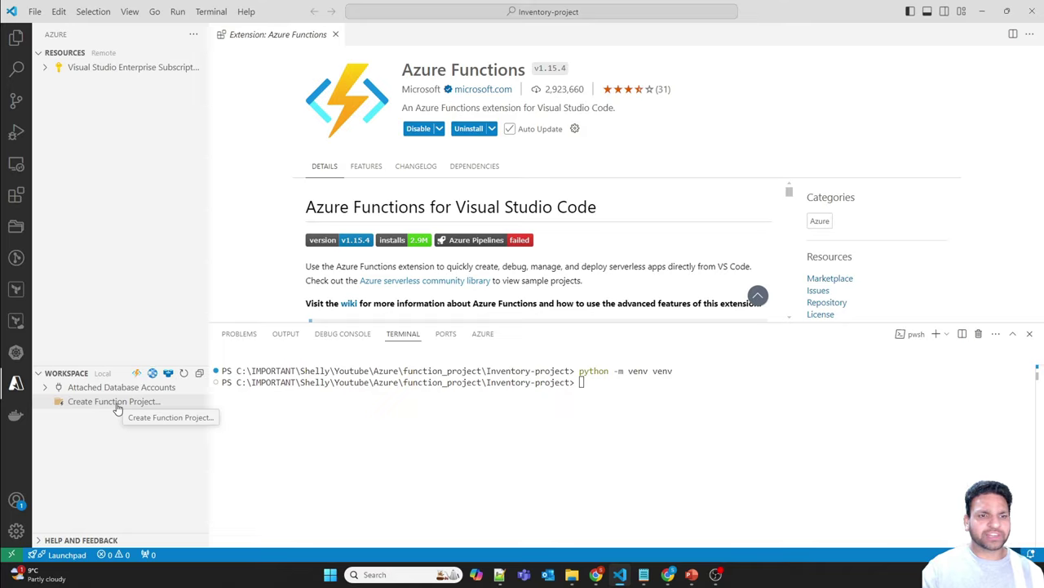
# Step: Create a Python Model V2 function project in Inventory-project with a Blob trigger named csvfiles
pyautogui.click(115, 401)
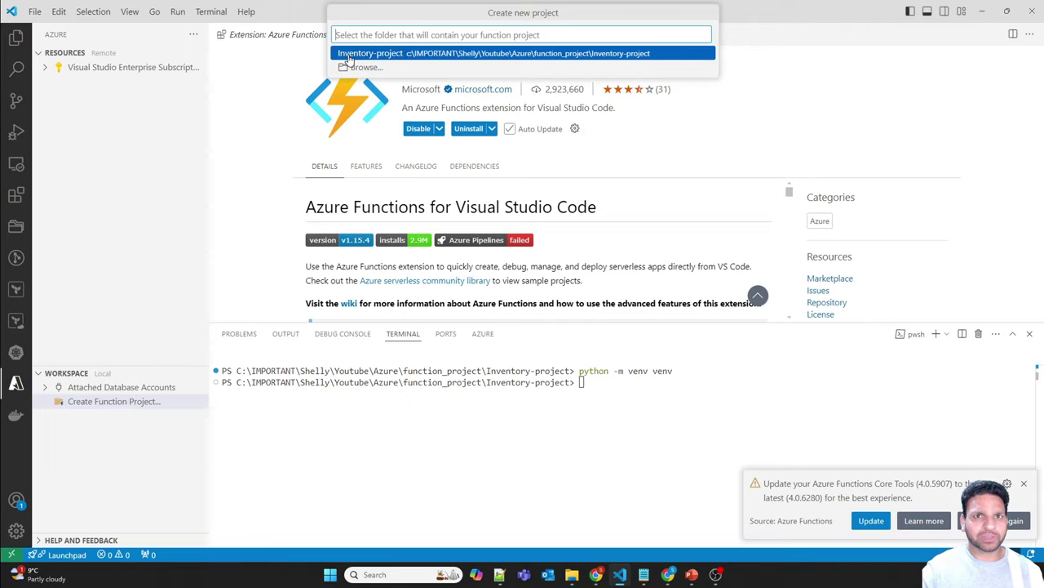
pyautogui.click(391, 55)
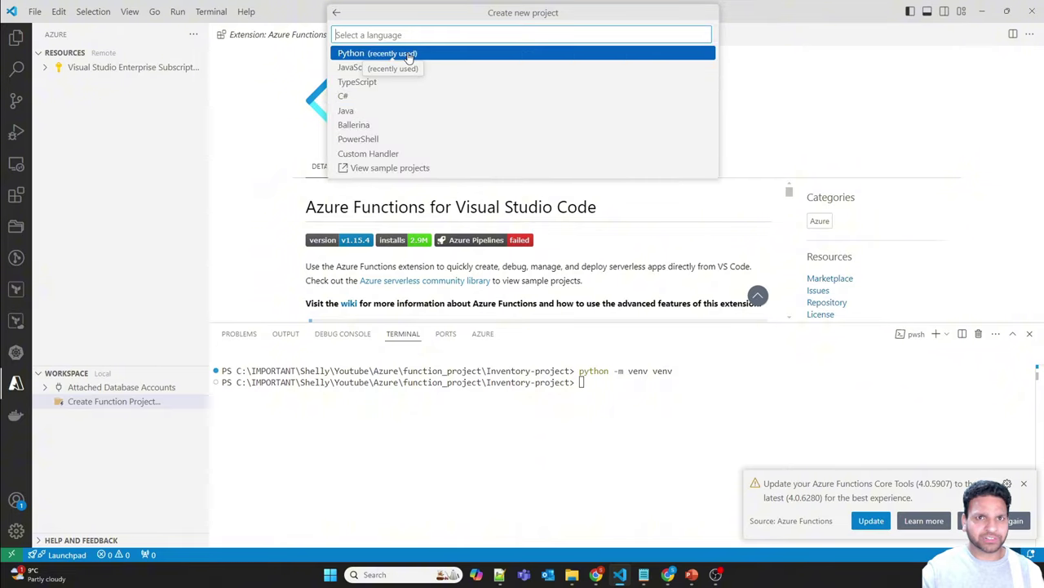
pyautogui.click(409, 55)
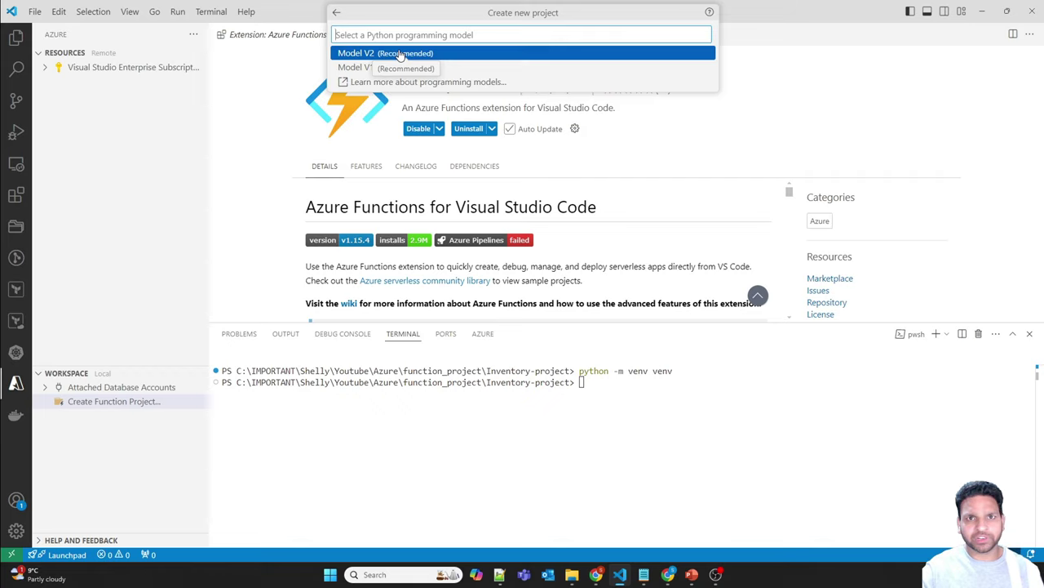
pyautogui.click(400, 54)
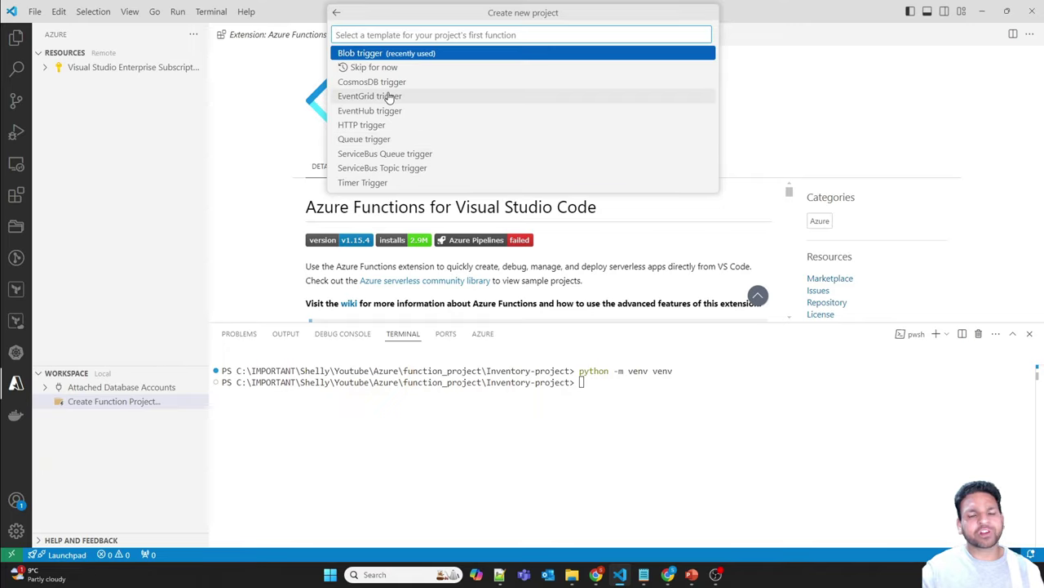
pyautogui.click(376, 54)
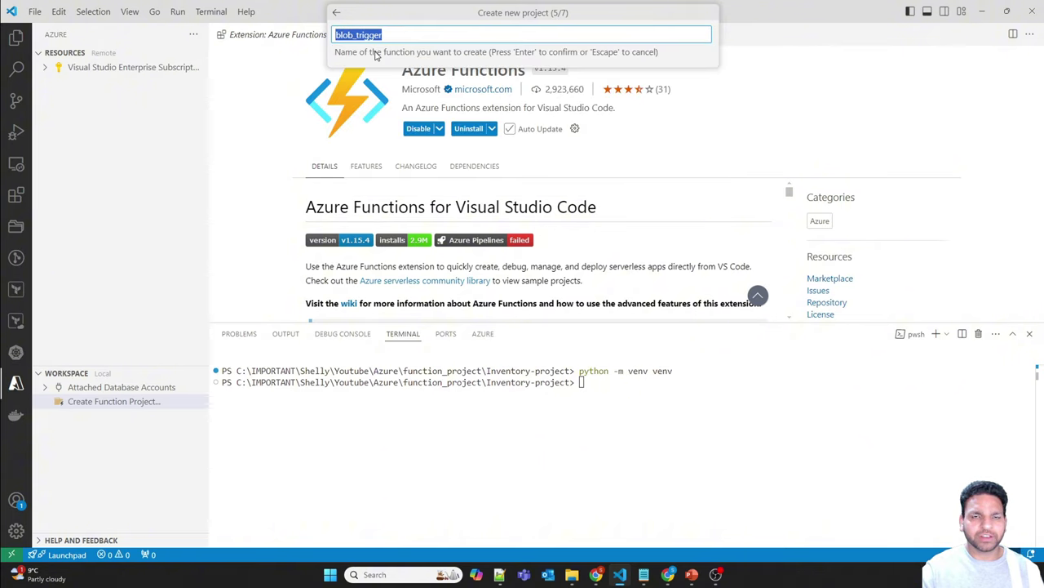
pyautogui.write('csvfiles')
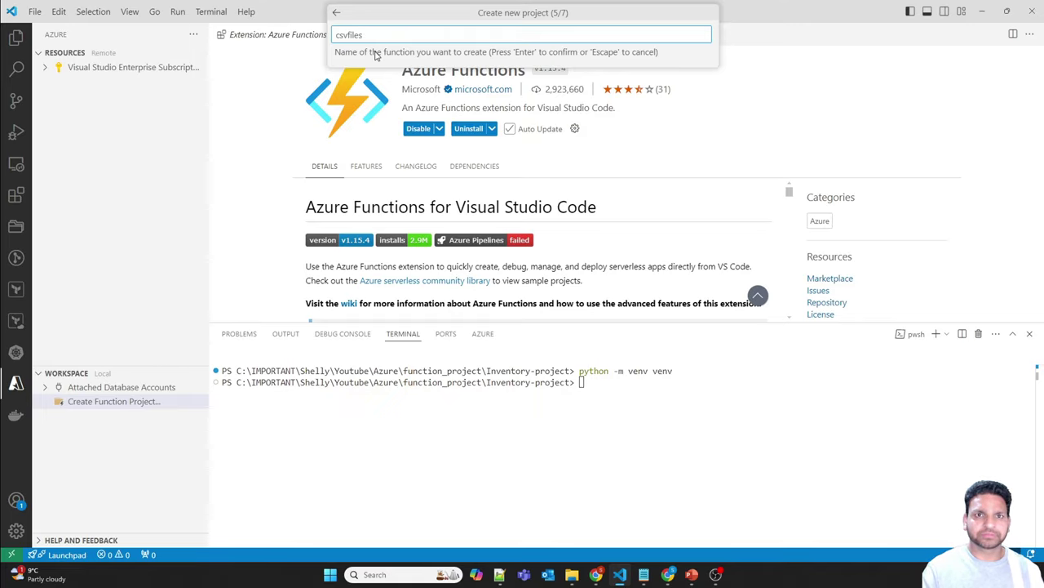
pyautogui.press('Return')
# Step: Set the blob path to datacontainer and connect a new app setting to Azure Storage stinvshai0001
pyautogui.press('BackSpace')
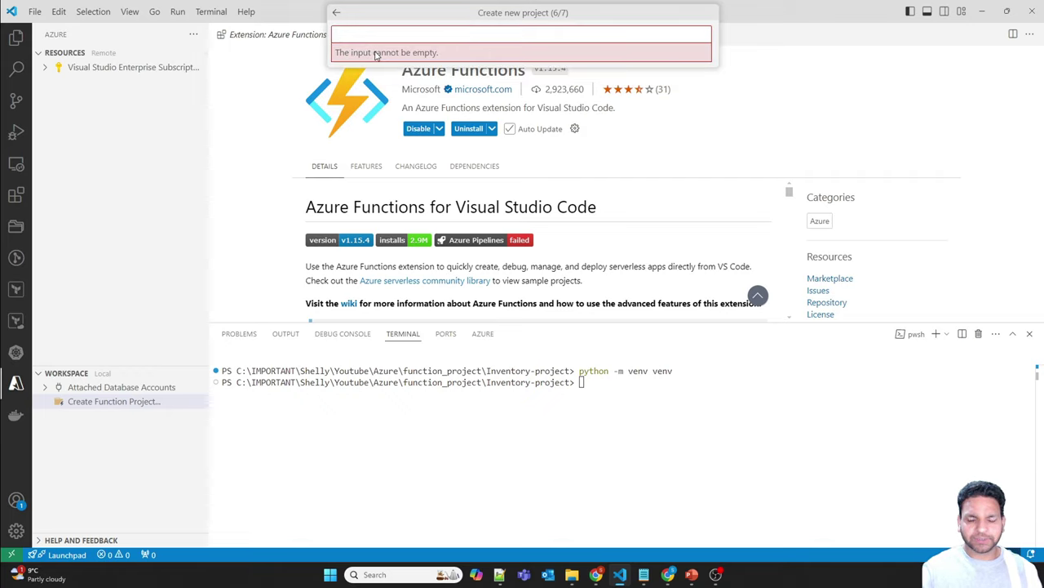
pyautogui.click(667, 574)
pyautogui.moveTo(336, 308); pyautogui.dragTo(266, 312)
pyautogui.hotkey('ctrl', 'c')
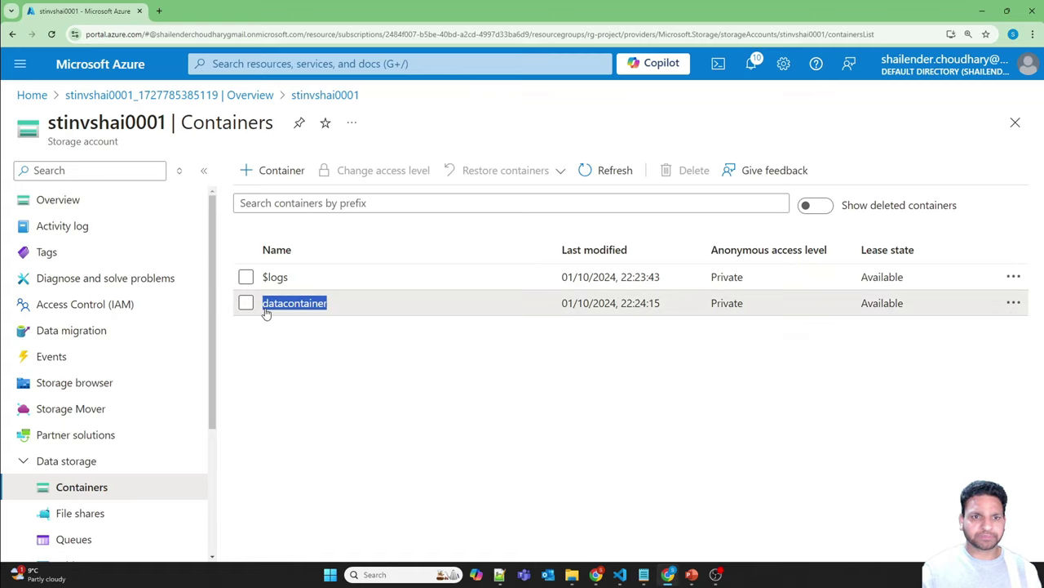
pyautogui.click(622, 576)
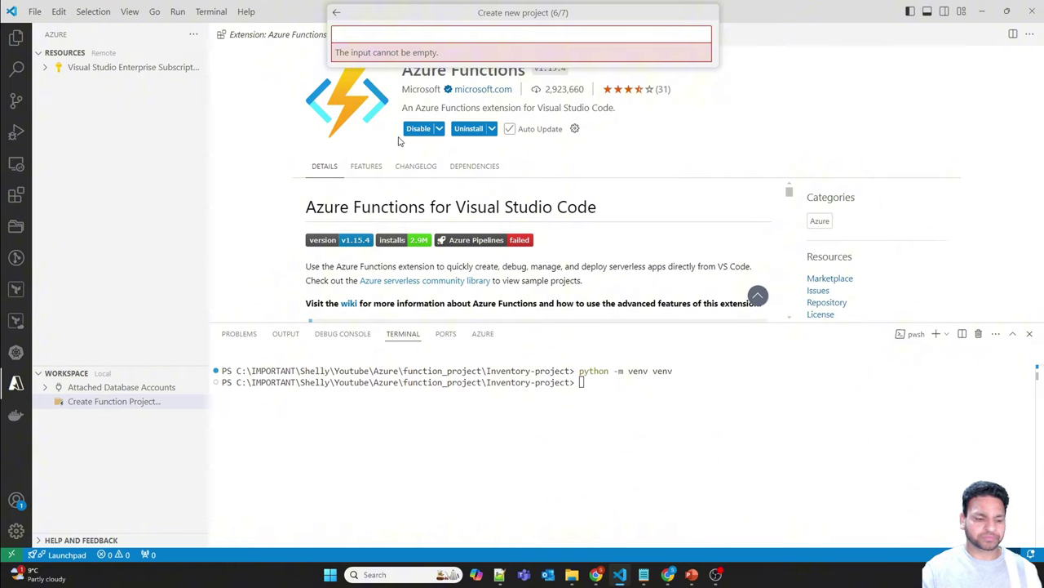
pyautogui.hotkey('ctrl', 'v')
pyautogui.press('Return')
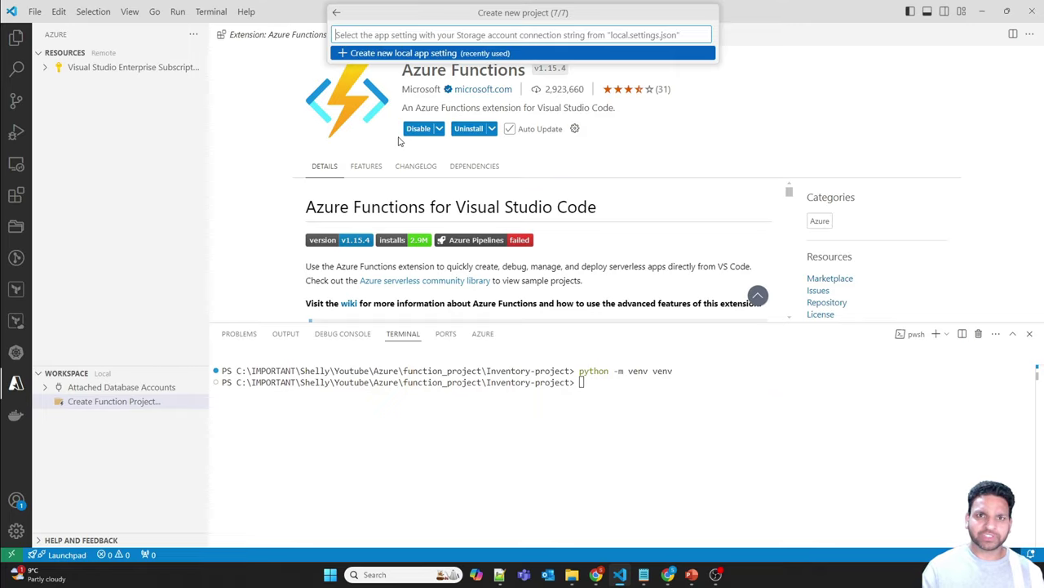
pyautogui.press('Return')
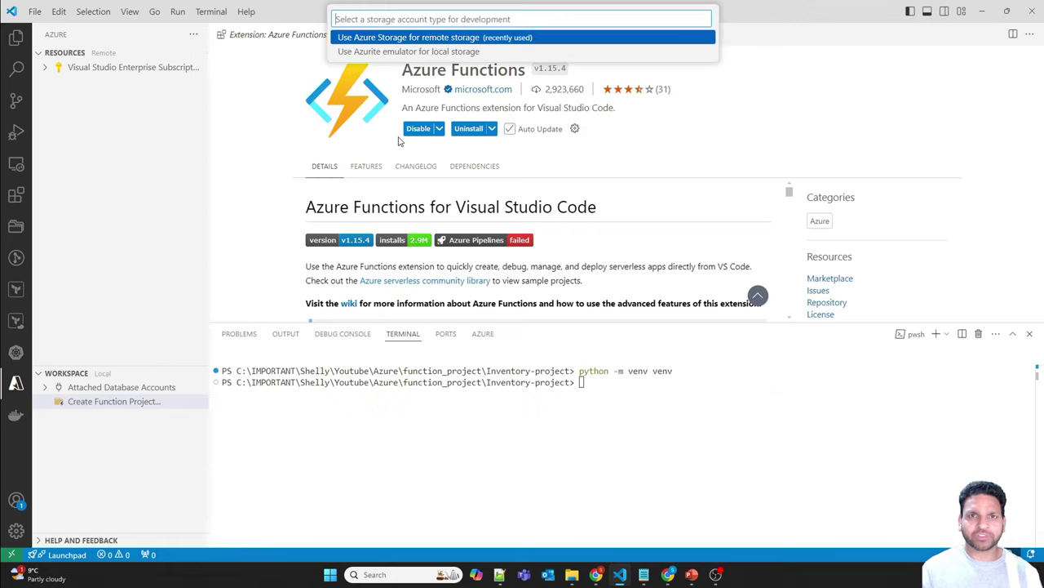
pyautogui.press('Return')
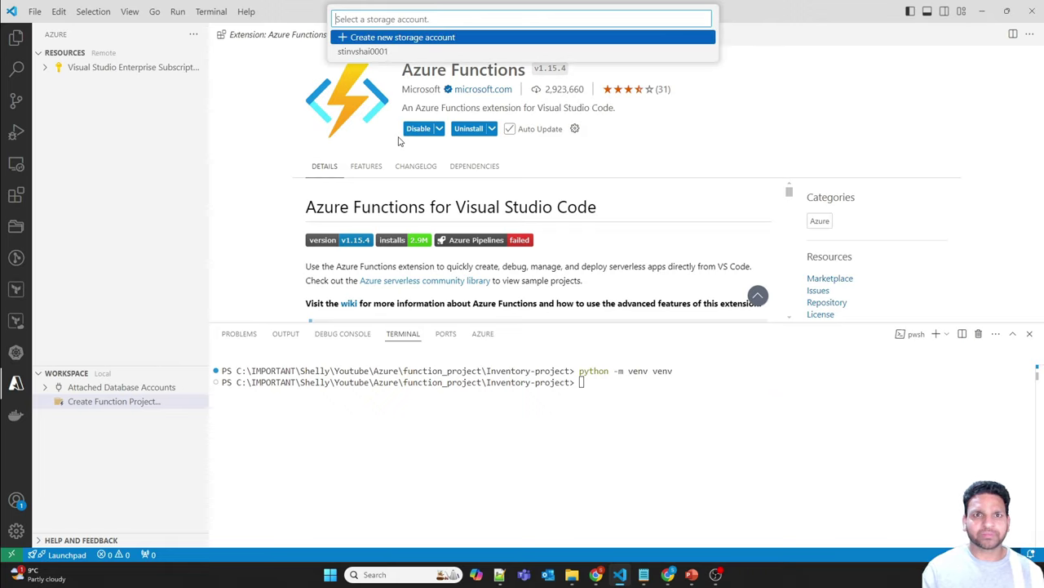
pyautogui.press('Down')
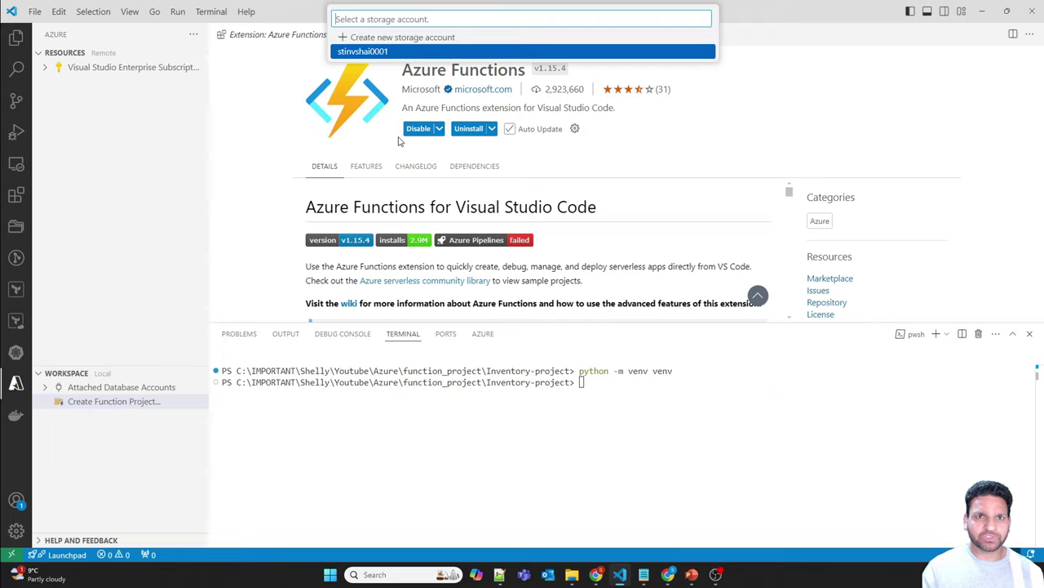
pyautogui.press('Return')
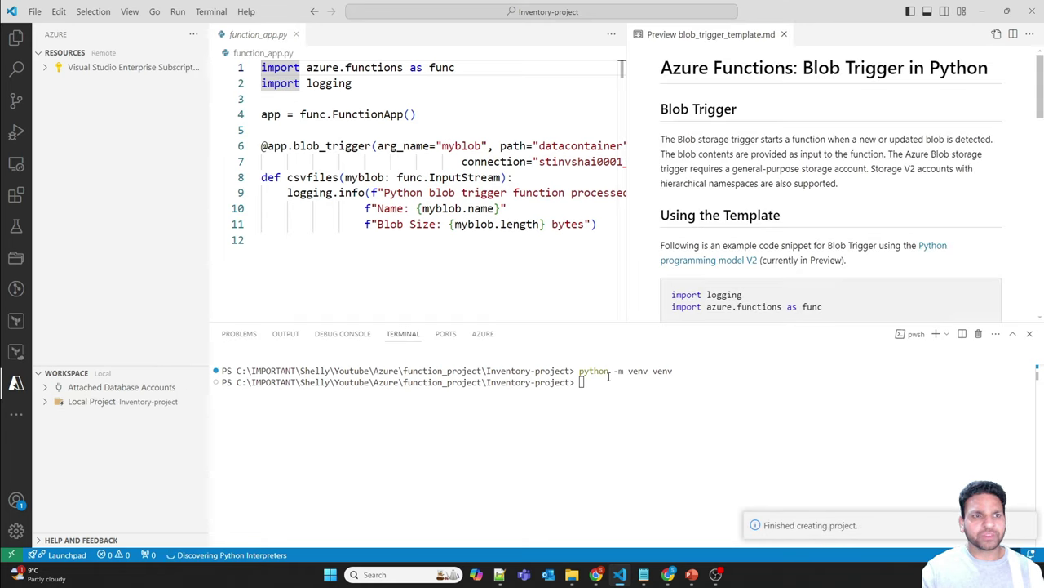
# Step: Close the template preview and look over the generated function_app.py code
pyautogui.click(785, 35)
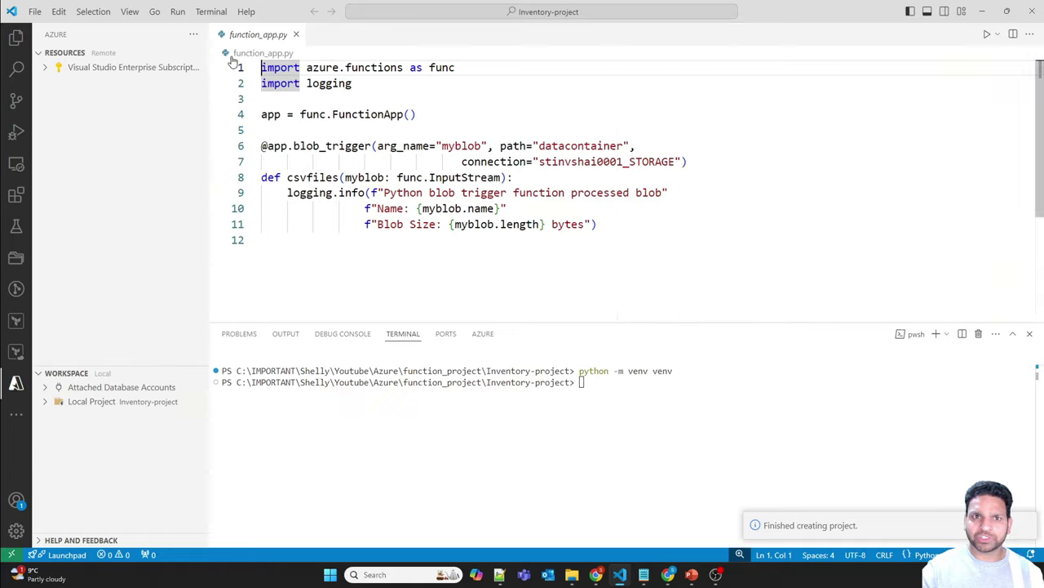
pyautogui.click(15, 38)
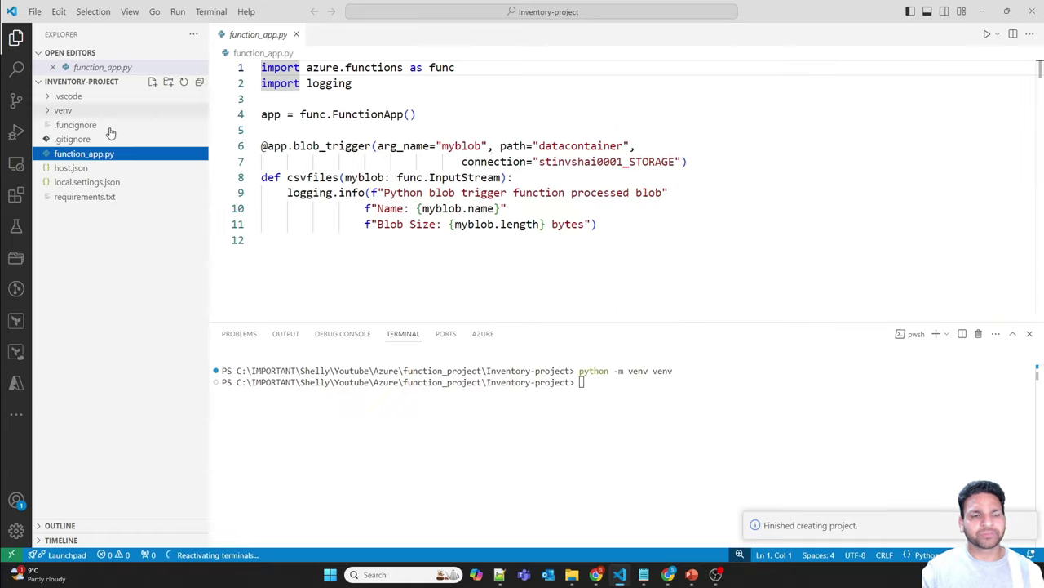
pyautogui.click(490, 235)
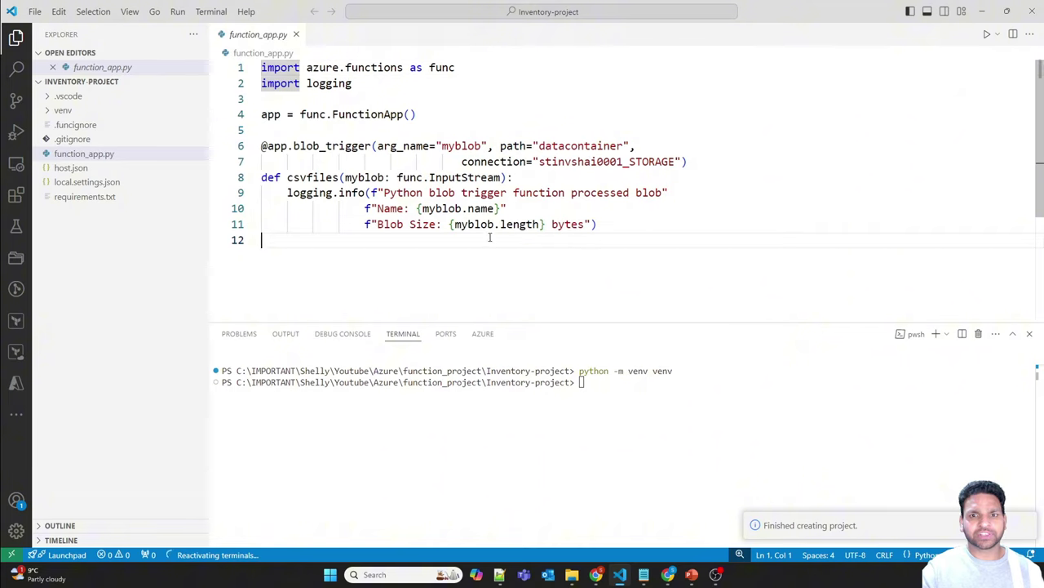
pyautogui.moveTo(603, 235); pyautogui.dragTo(417, 161)
pyautogui.moveTo(349, 112); pyautogui.dragTo(260, 67)
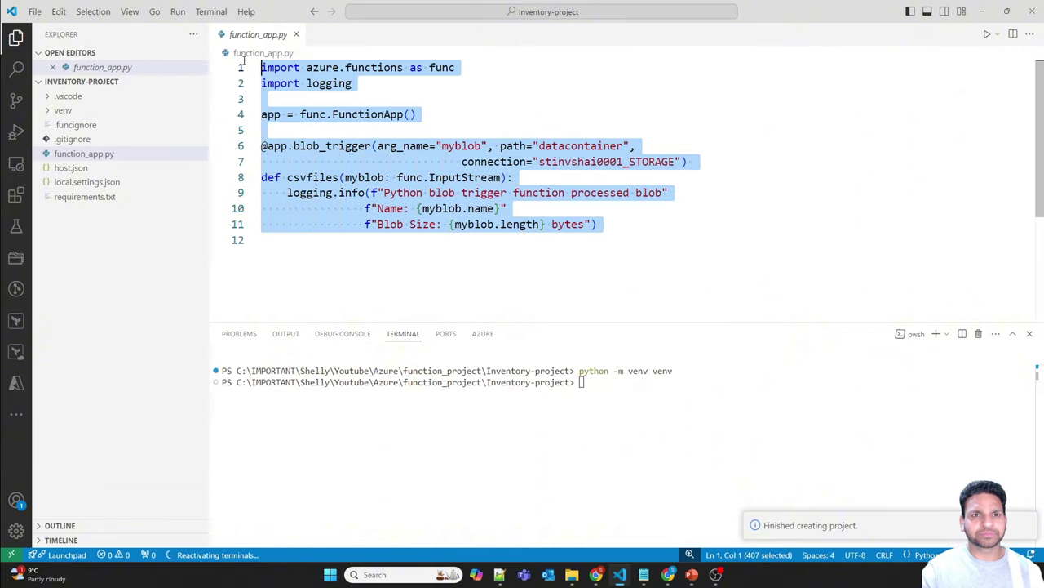
pyautogui.click(82, 155)
# Step: Review the extensionBundle version range in host.json
pyautogui.click(70, 169)
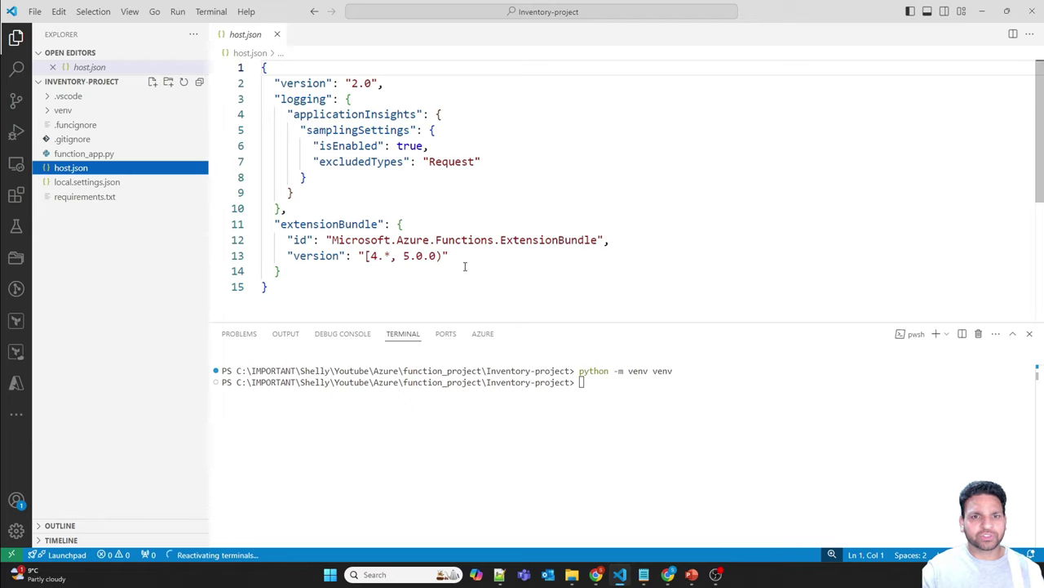
pyautogui.moveTo(461, 267); pyautogui.dragTo(294, 226)
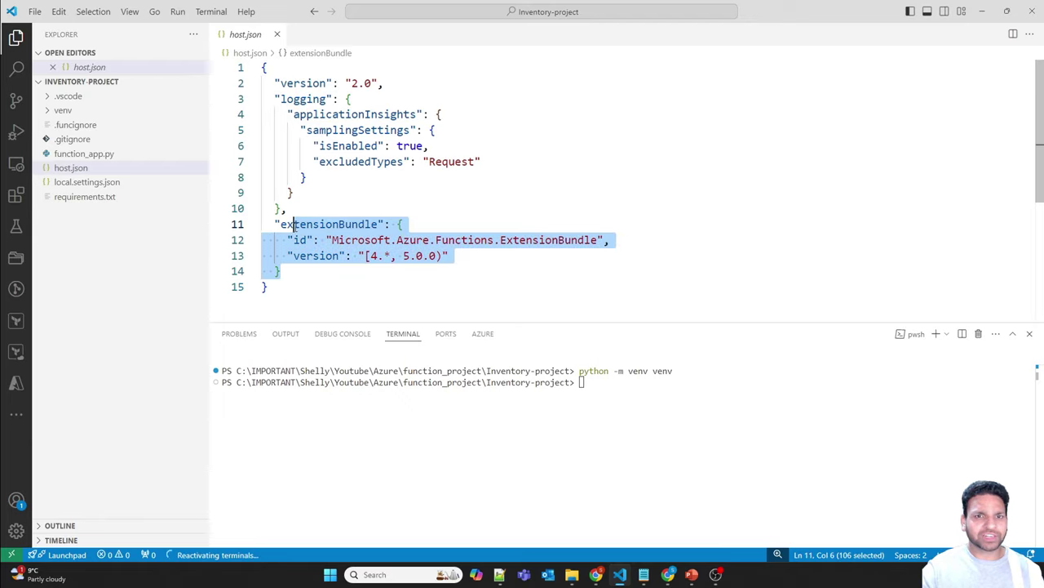
pyautogui.click(370, 255)
pyautogui.moveTo(369, 256); pyautogui.dragTo(377, 255)
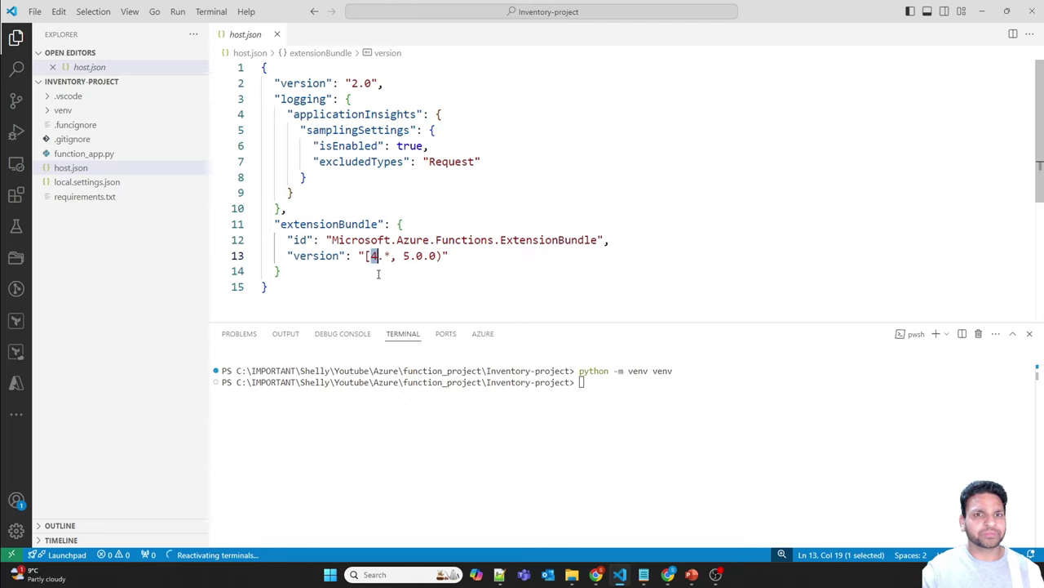
# Step: Inspect the storage connection string value in local.settings.json
pyautogui.click(88, 183)
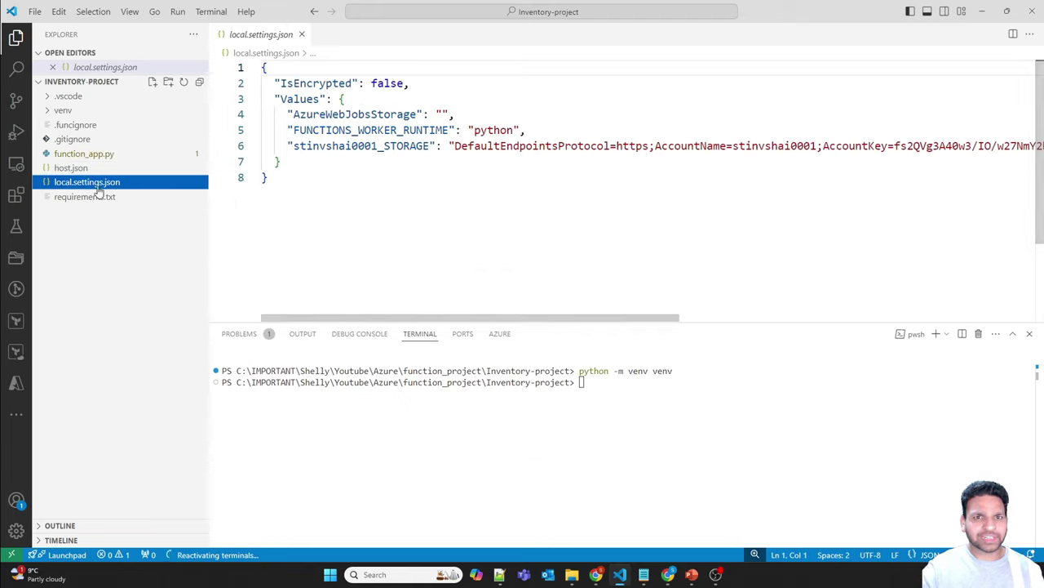
pyautogui.moveTo(455, 146); pyautogui.dragTo(1037, 146)
pyautogui.click(685, 157)
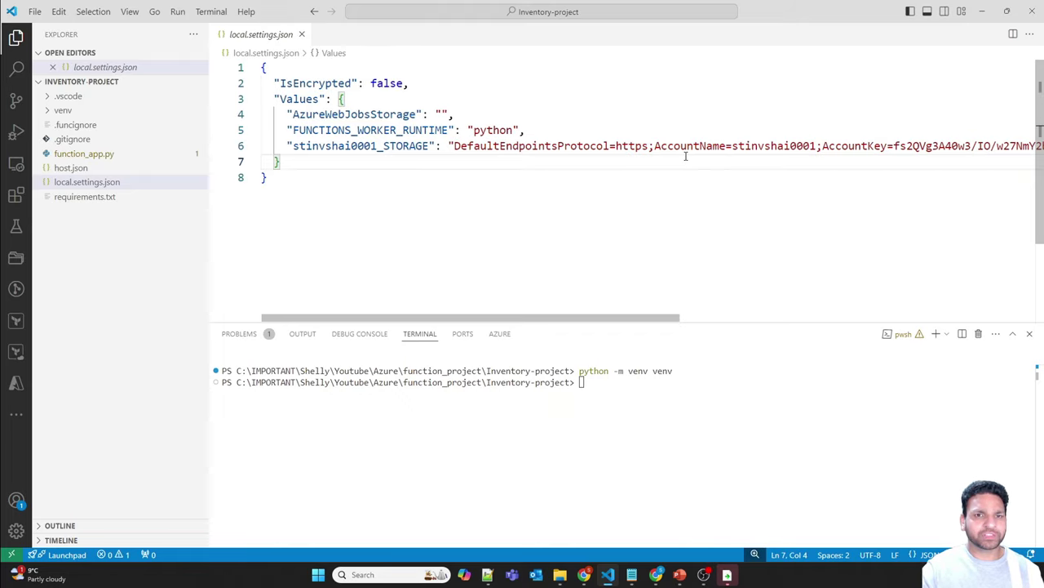
pyautogui.click(122, 187)
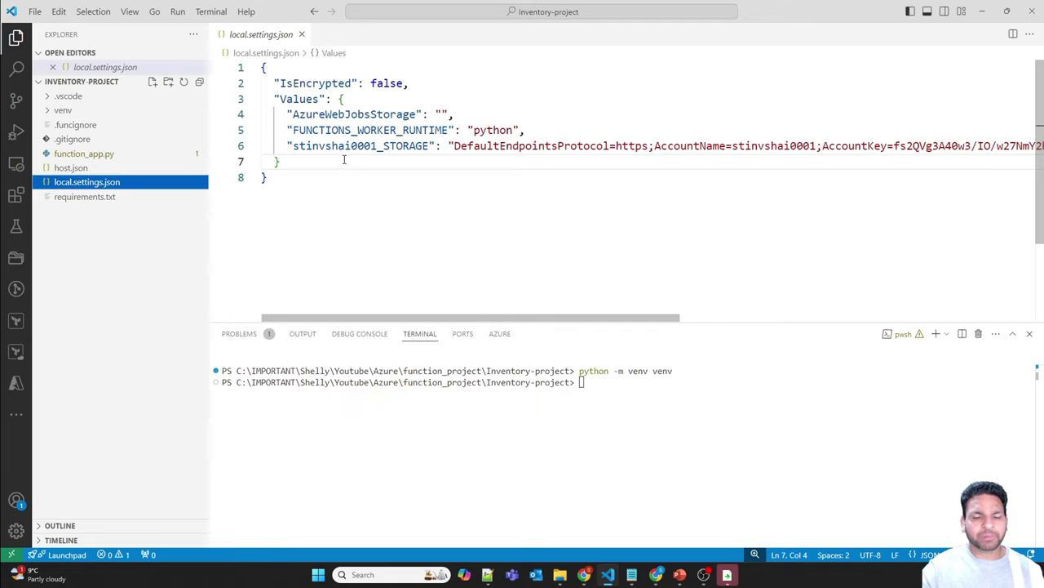
pyautogui.click(433, 162)
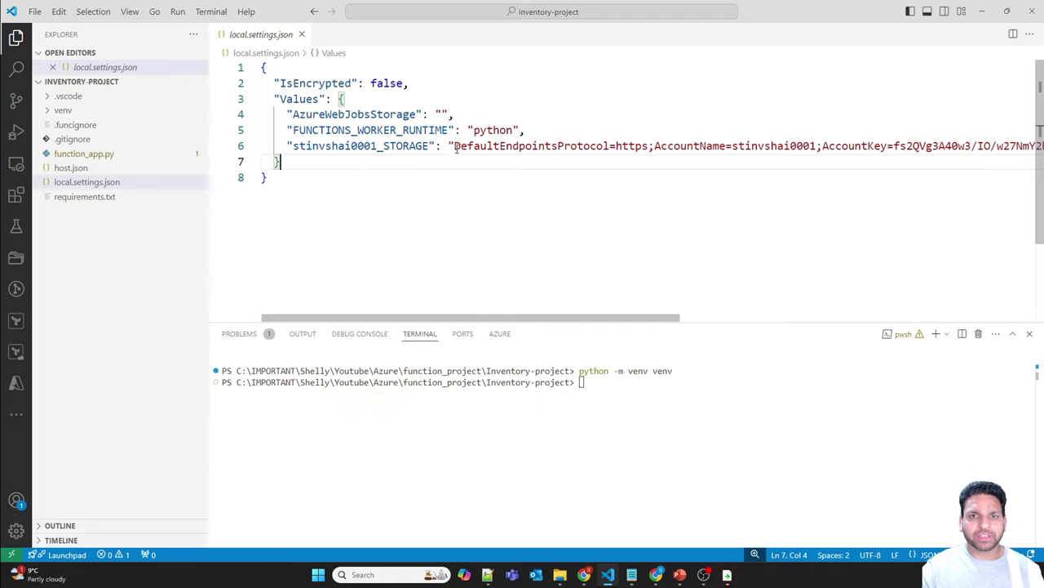
pyautogui.moveTo(456, 147); pyautogui.dragTo(472, 158)
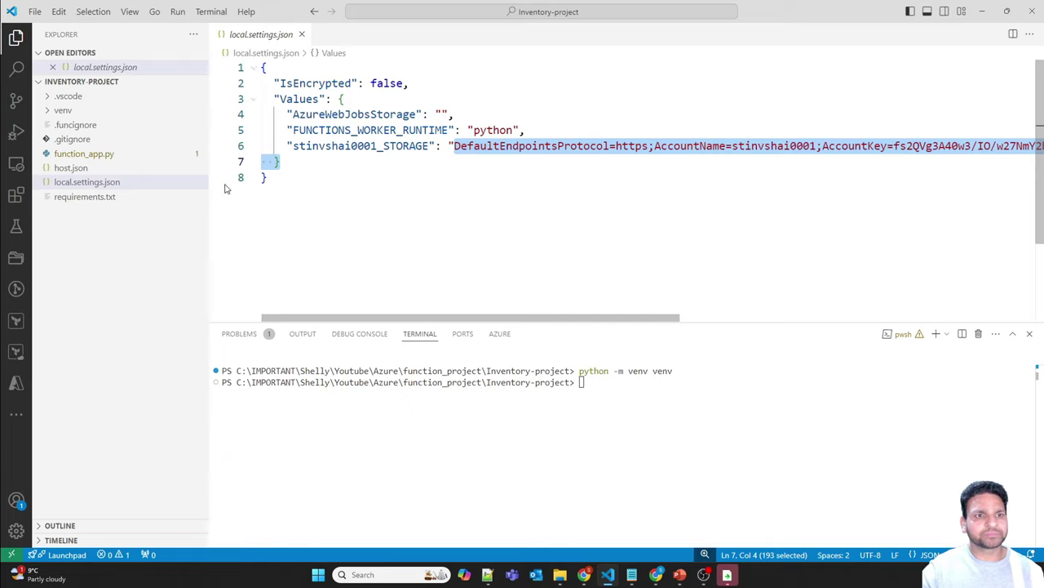
# Step: Check requirements.txt for azure-functions, then return to the function_app.py code
pyautogui.click(98, 200)
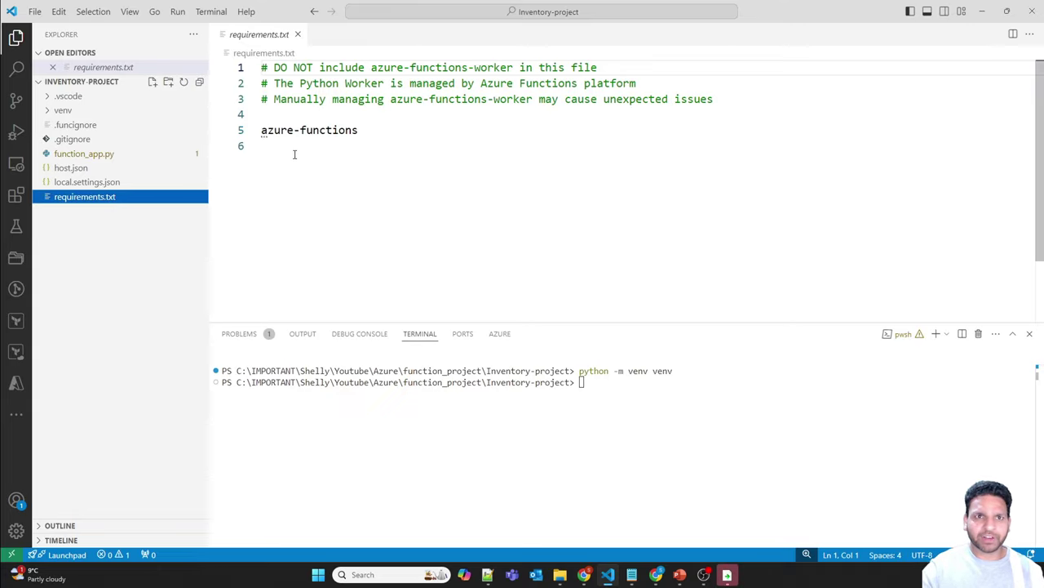
pyautogui.click(82, 153)
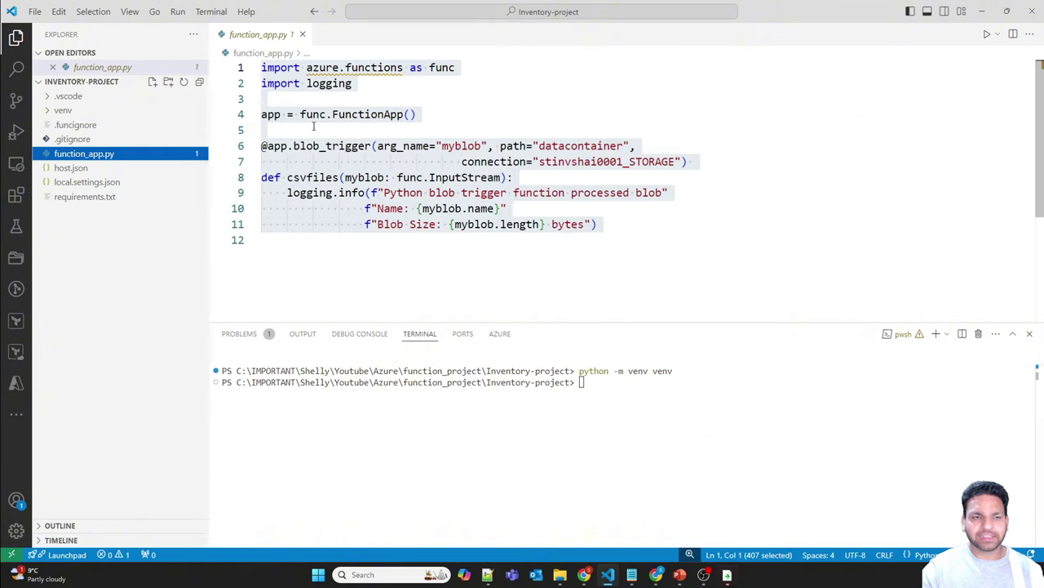
pyautogui.click(86, 199)
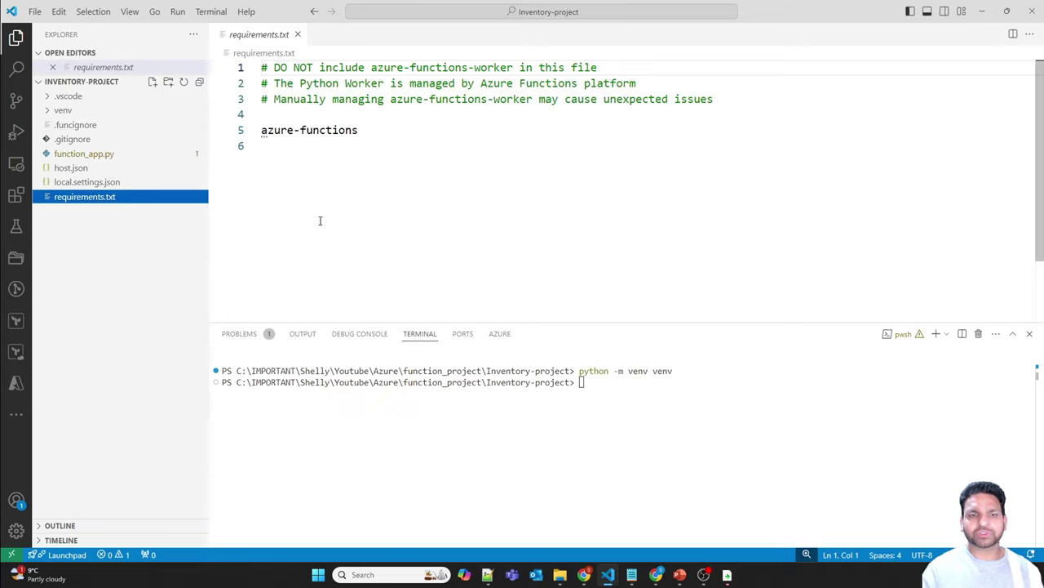
pyautogui.click(117, 154)
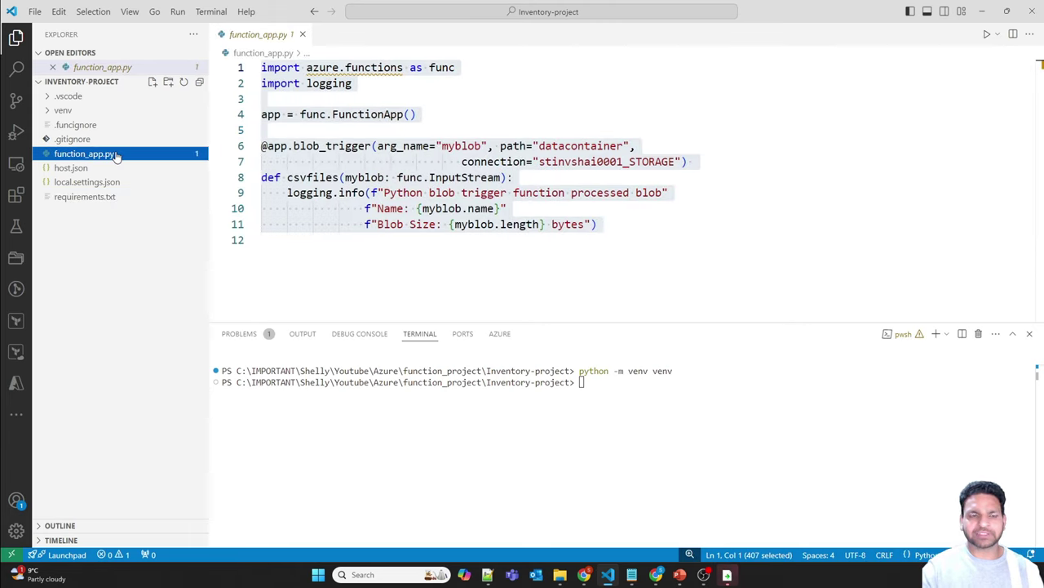
pyautogui.click(494, 256)
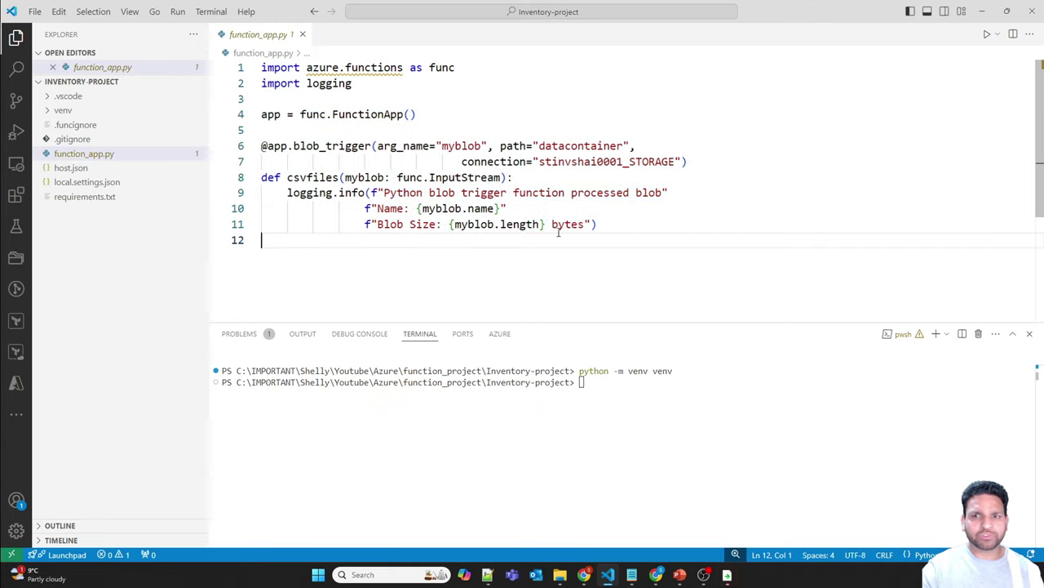
# Step: Append /{name}.csv to datacontainer in the blob_trigger path and save function_app.py
pyautogui.click(624, 145)
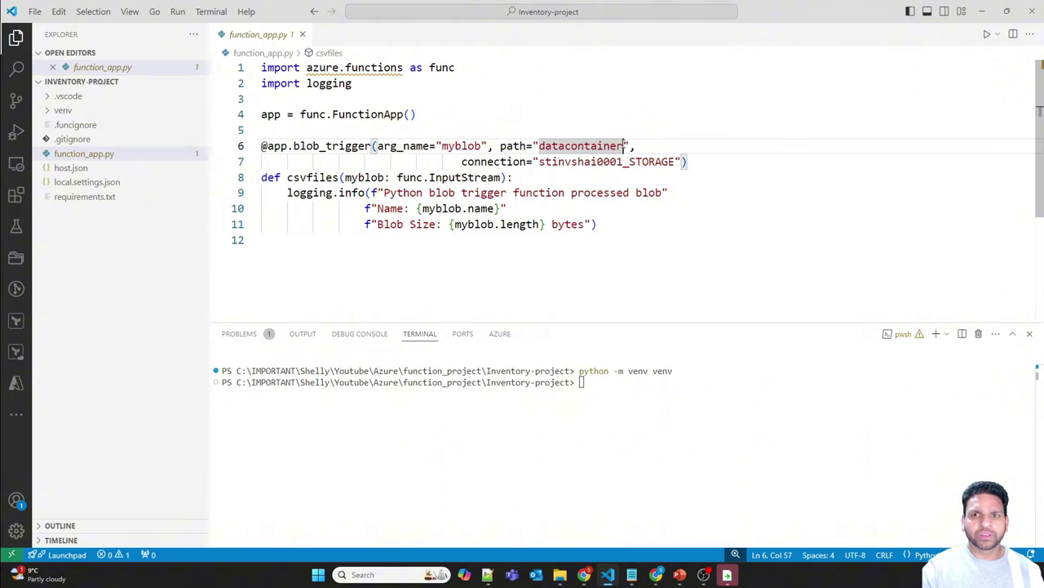
pyautogui.write('/')
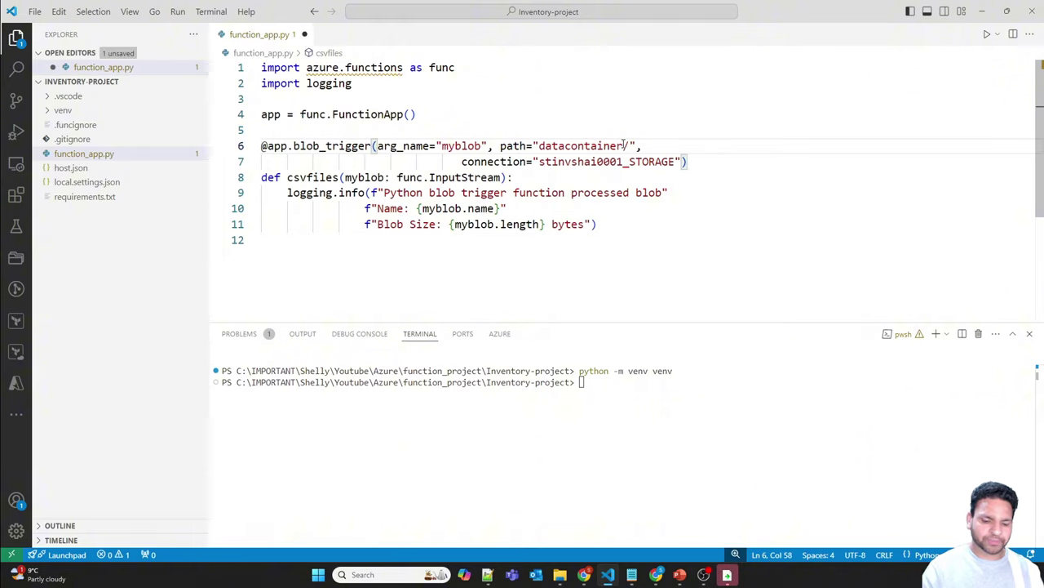
pyautogui.write('{name}')
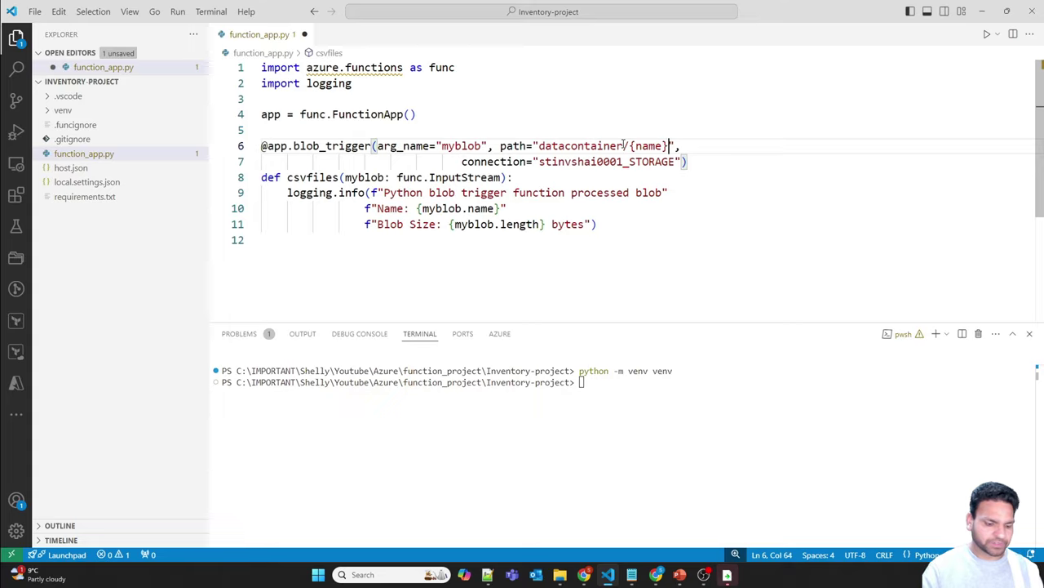
pyautogui.write('.csv')
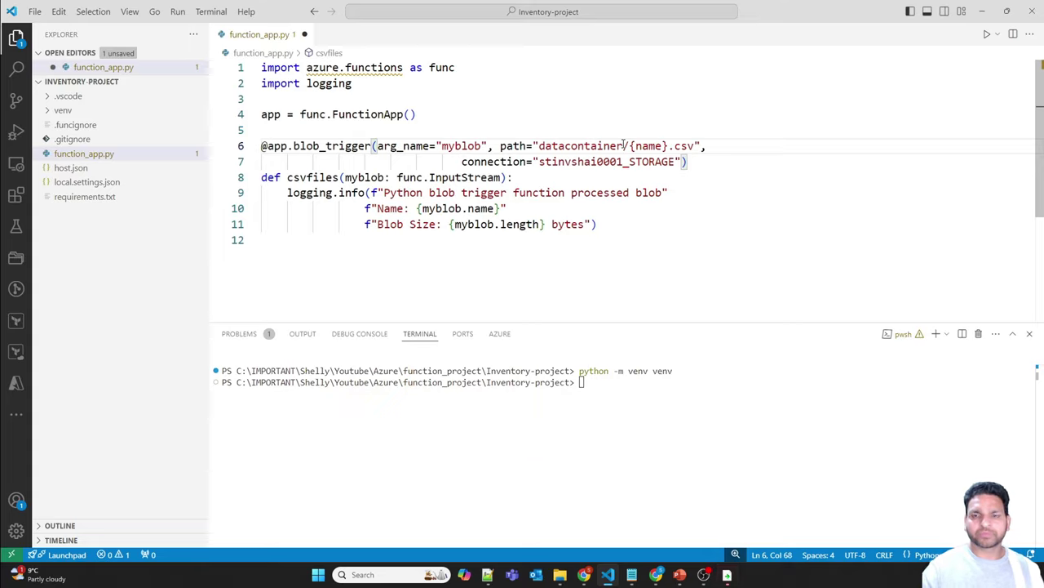
pyautogui.click(617, 146)
pyautogui.moveTo(539, 146); pyautogui.dragTo(688, 145)
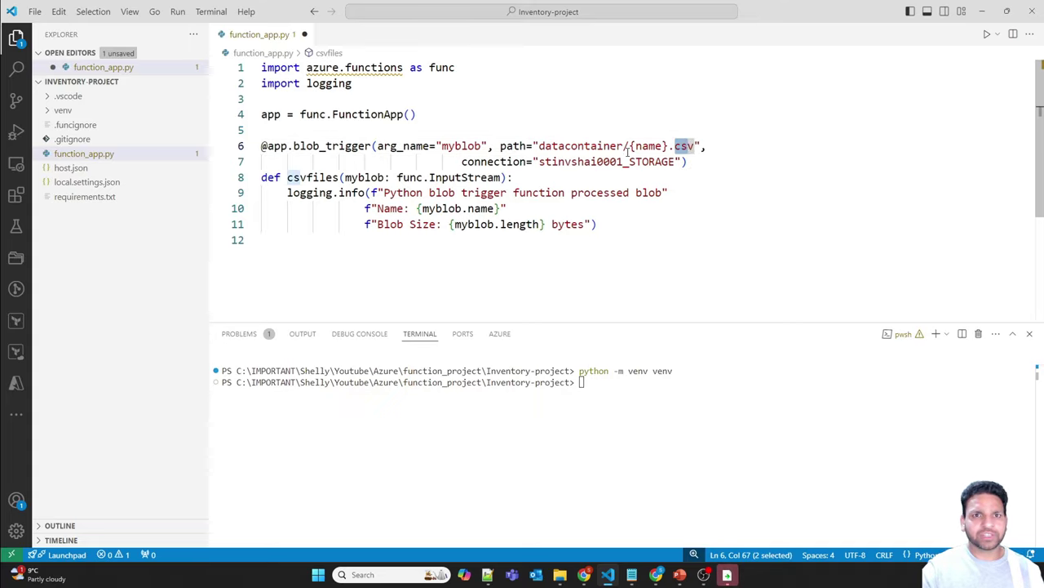
pyautogui.click(537, 213)
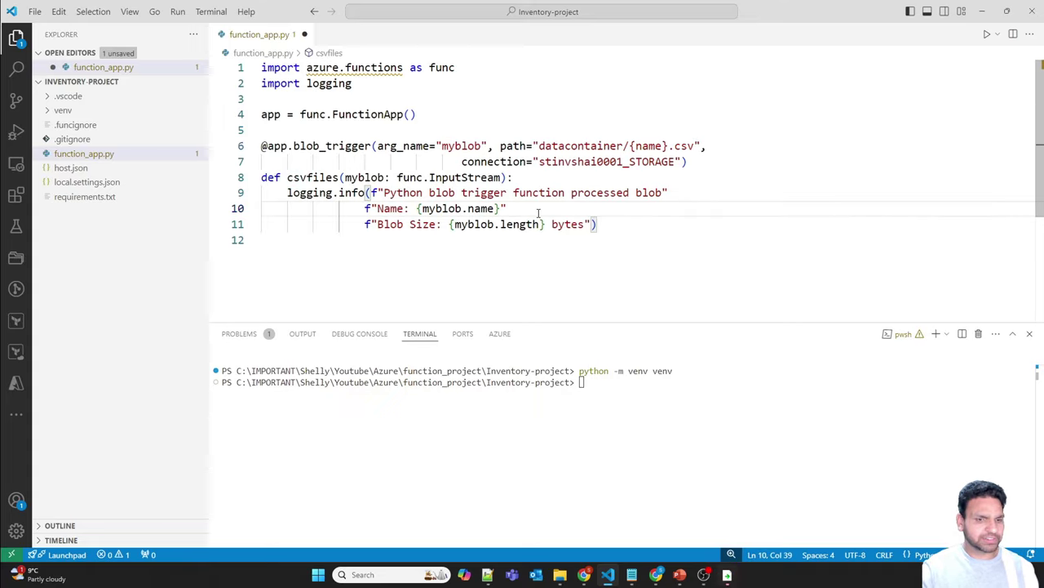
pyautogui.hotkey('ctrl', 's')
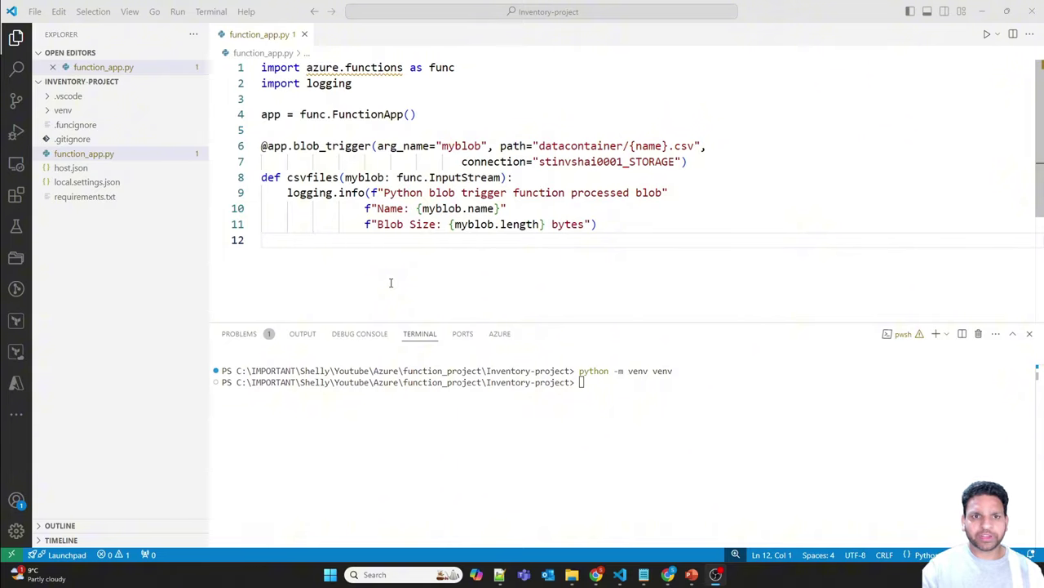
# Step: Try Deploy to Azure on the Local Project, then cancel the empty function app picker
pyautogui.click(16, 382)
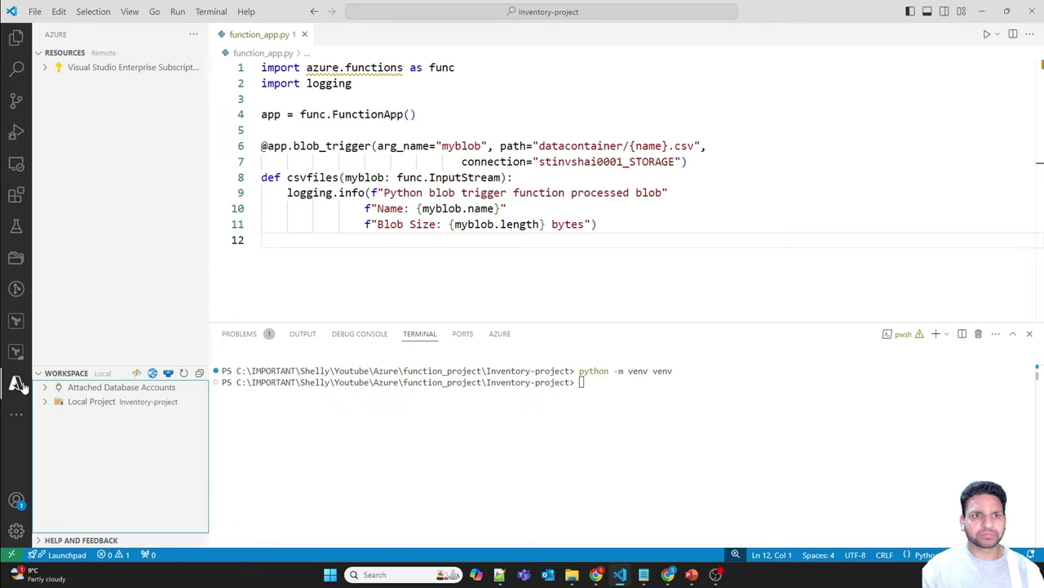
pyautogui.click(112, 404)
pyautogui.rightClick(111, 404)
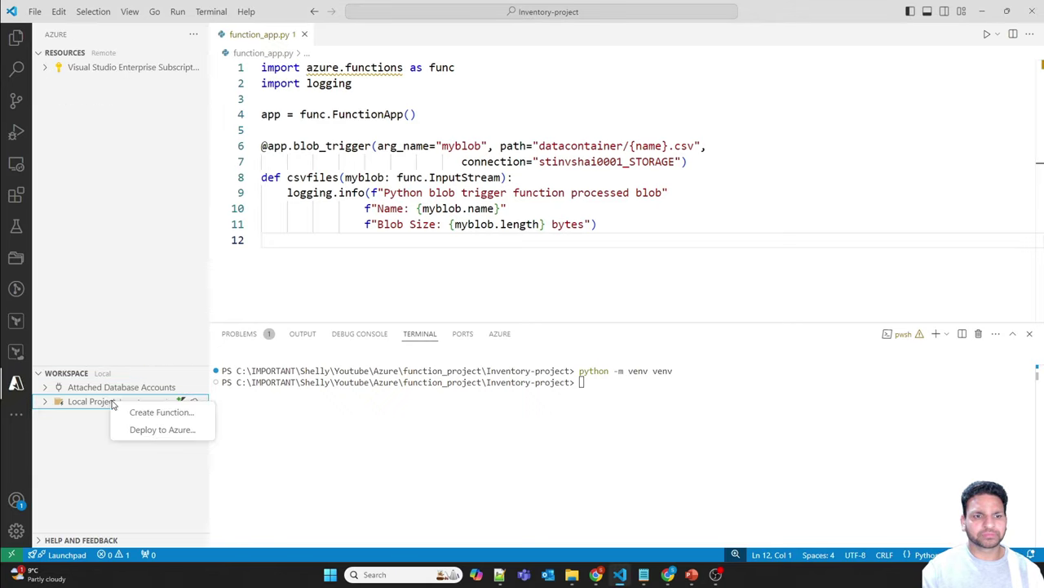
pyautogui.click(163, 430)
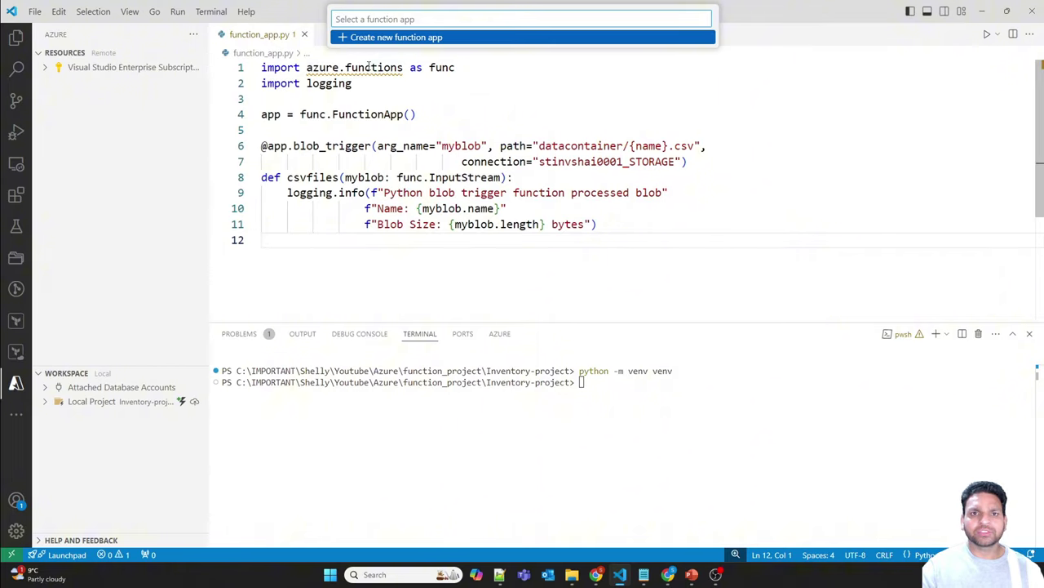
pyautogui.click(463, 112)
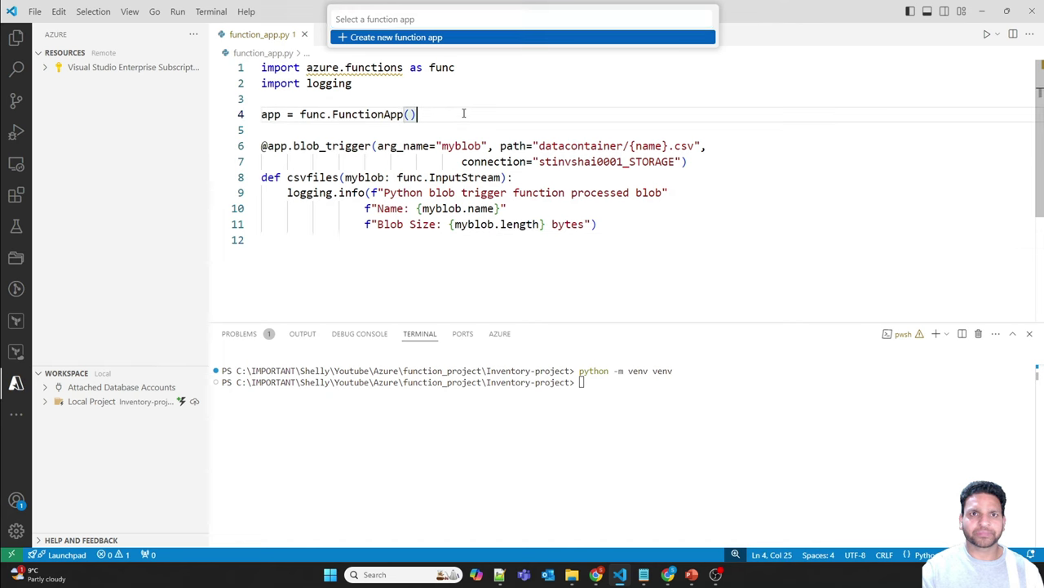
pyautogui.press('Escape')
# Step: Find Function App via the portal search and reach the hosting plan choice with Consumption selected
pyautogui.click(669, 574)
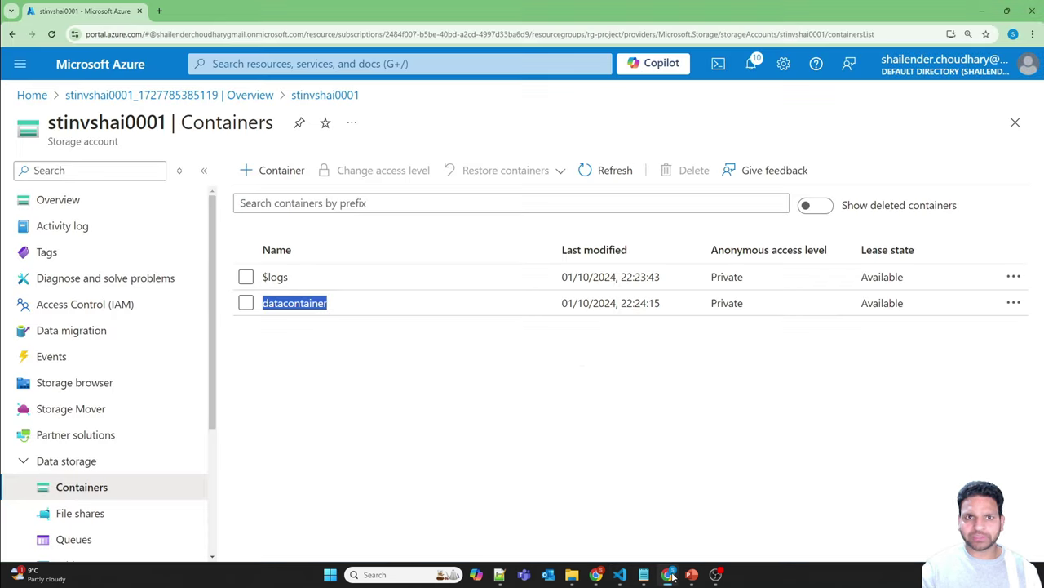
pyautogui.click(310, 64)
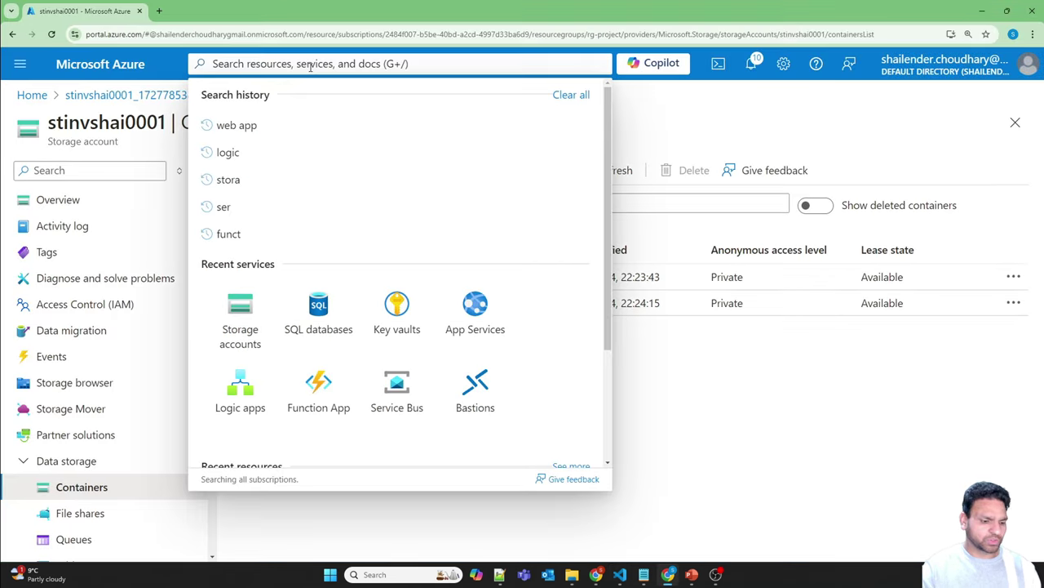
pyautogui.write('function')
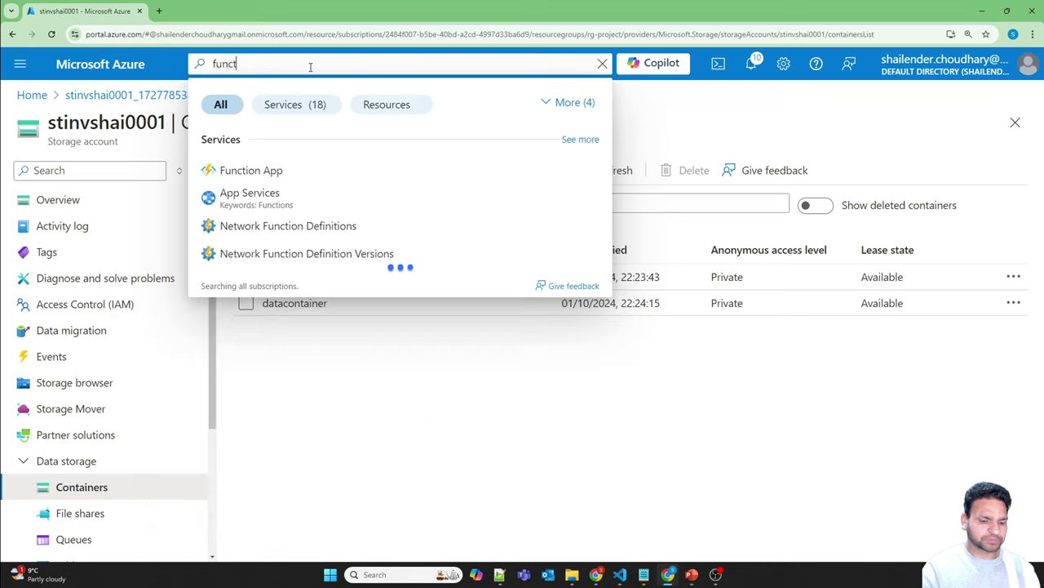
pyautogui.click(278, 170)
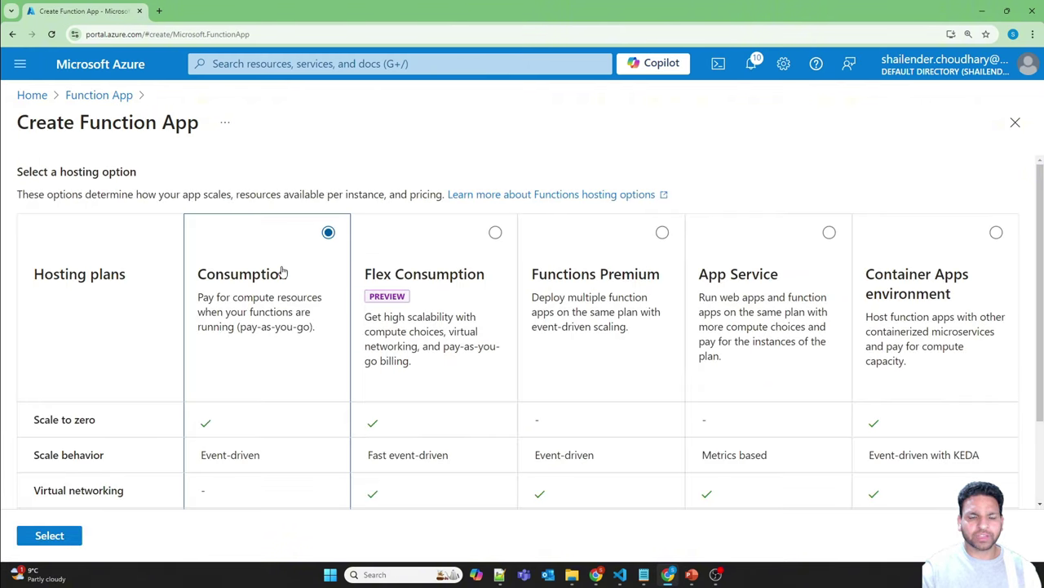
pyautogui.scroll(-2, 268, 303)
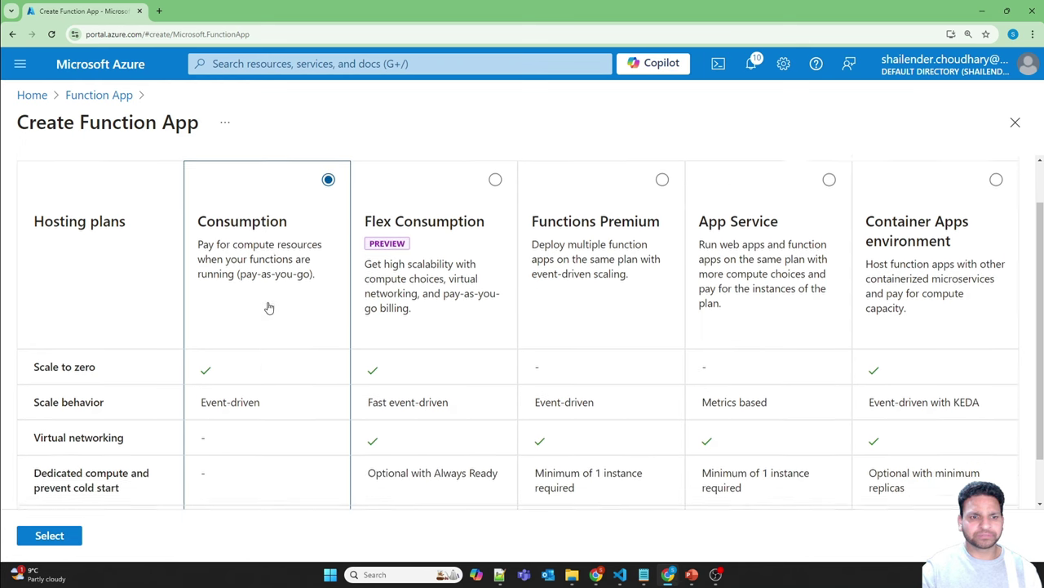
pyautogui.scroll(1, 268, 310)
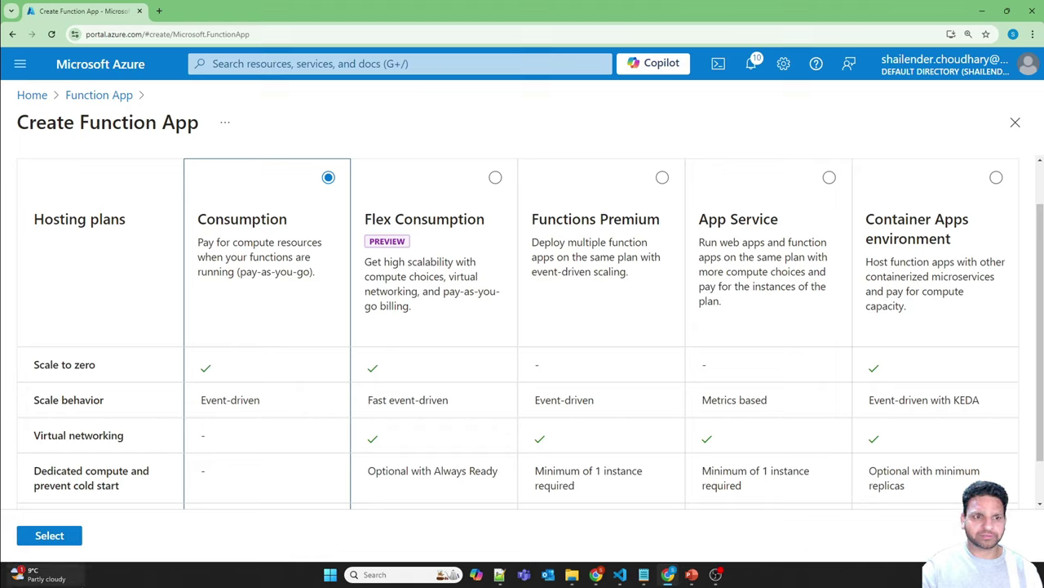
# Step: Confirm the Consumption plan, choose resource group rg-project and name the app invupdate001
pyautogui.click(59, 538)
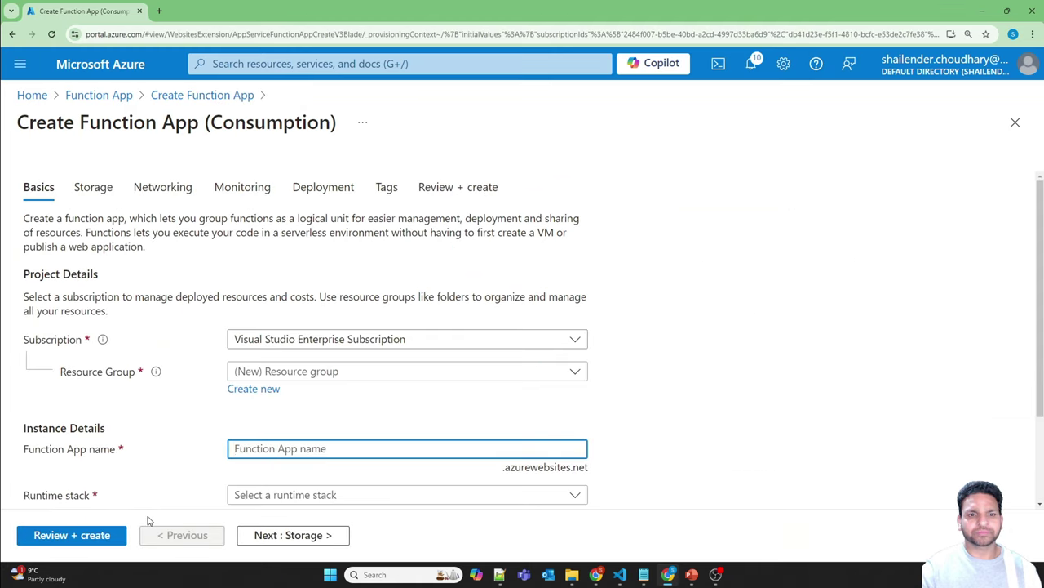
pyautogui.click(298, 373)
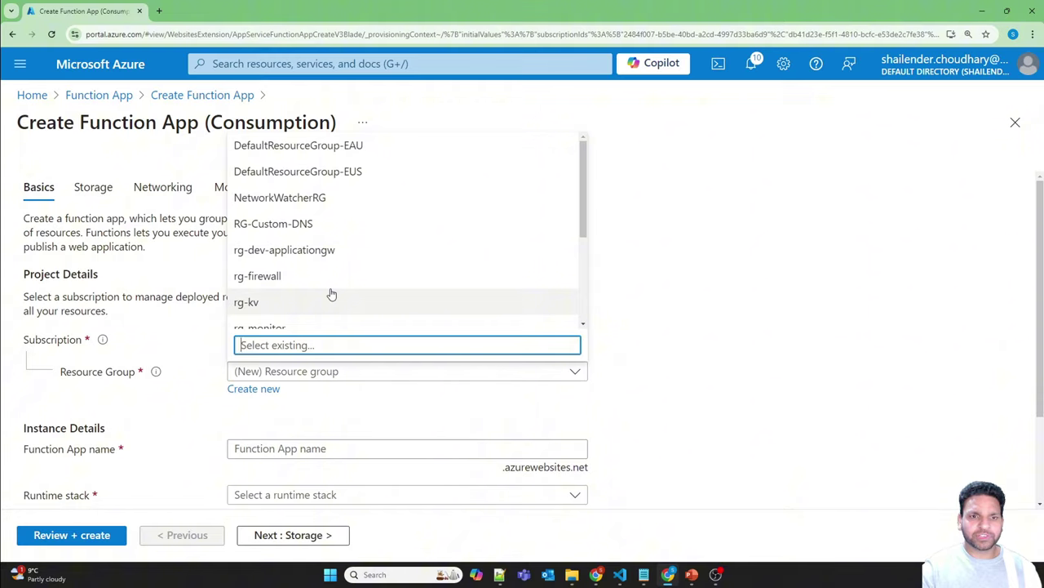
pyautogui.scroll(-3, 331, 294)
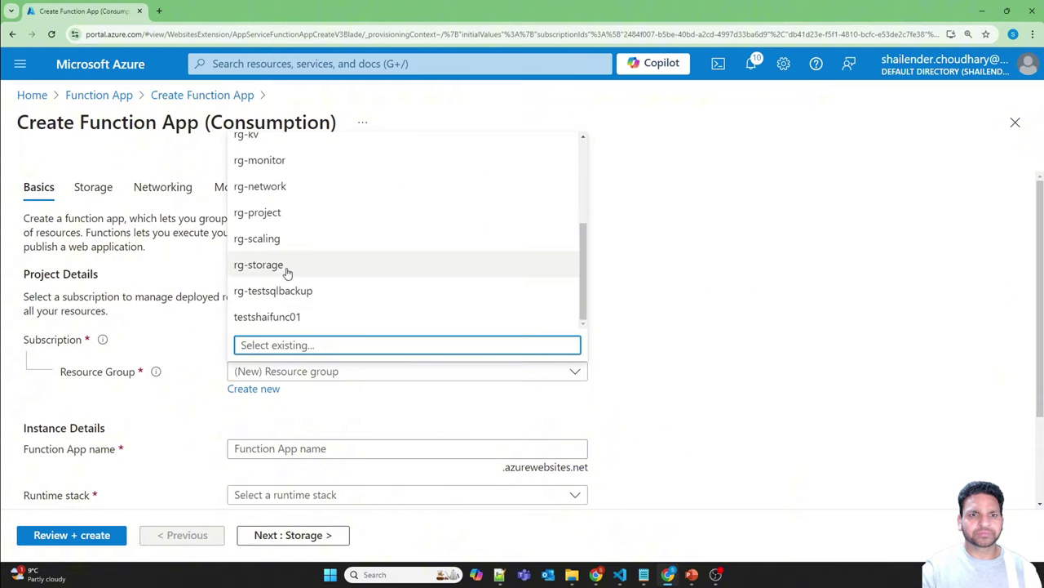
pyautogui.click(280, 214)
pyautogui.click(296, 454)
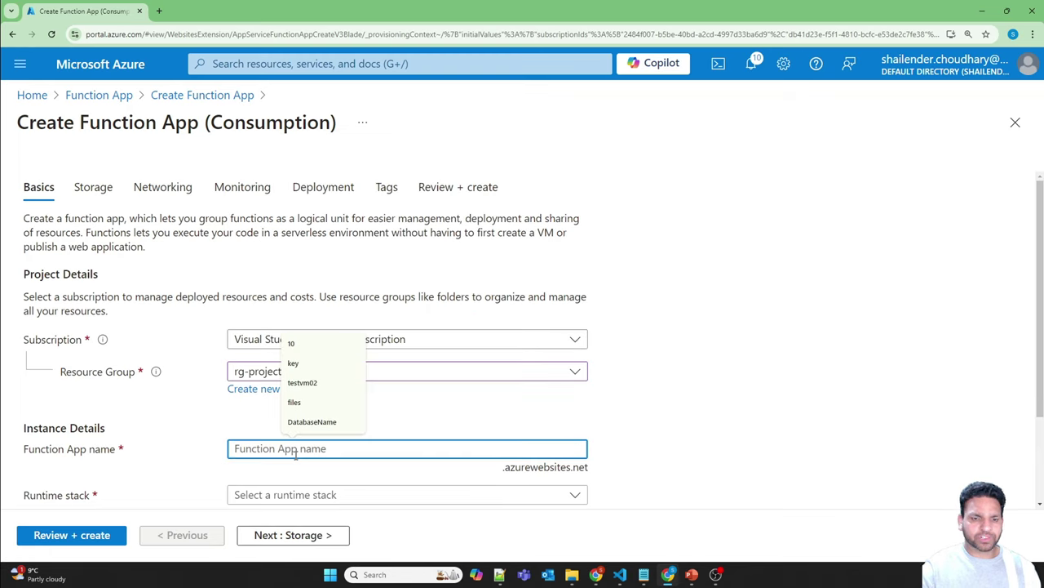
pyautogui.write('in')
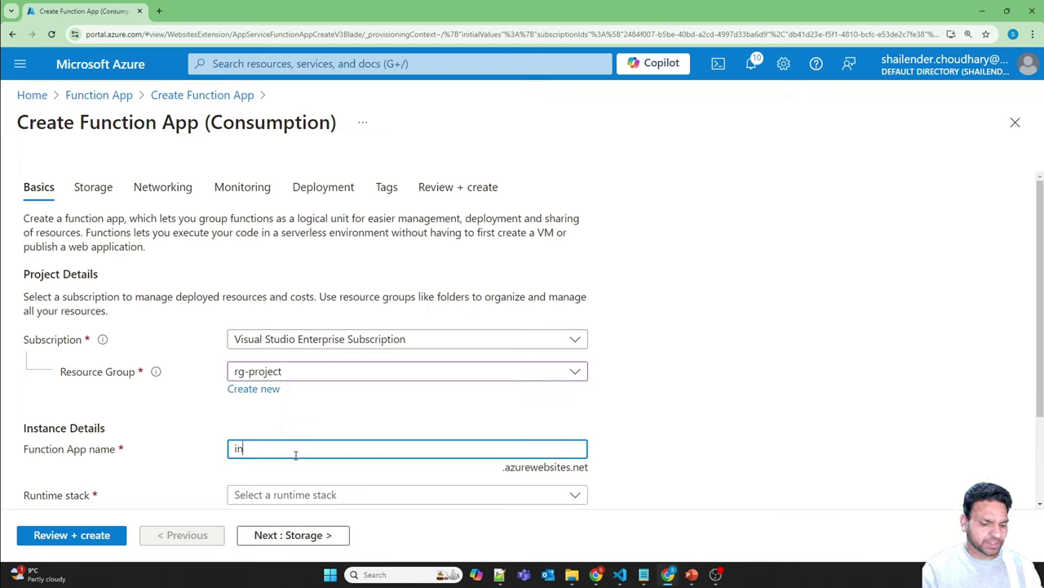
pyautogui.write('vup')
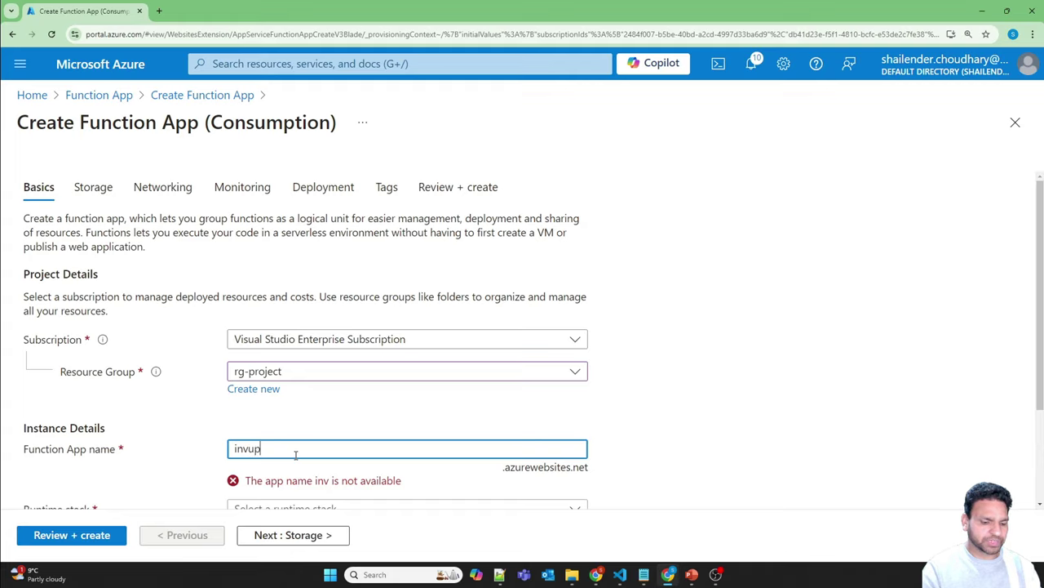
pyautogui.write('date001')
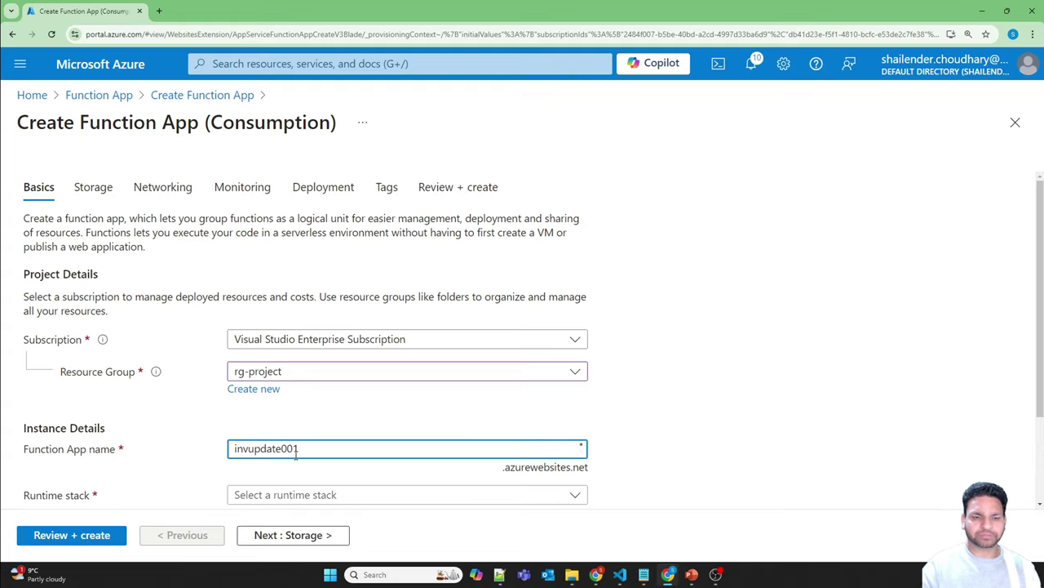
pyautogui.click(315, 427)
# Step: Set the runtime stack to Python 3.11 and the region to Australia East
pyautogui.scroll(-2, 315, 427)
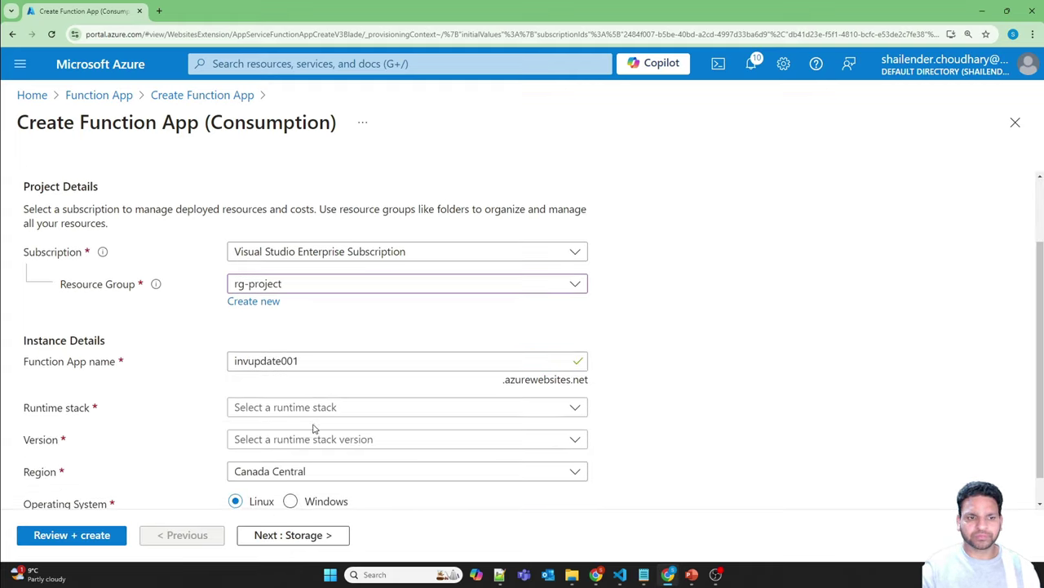
pyautogui.click(284, 390)
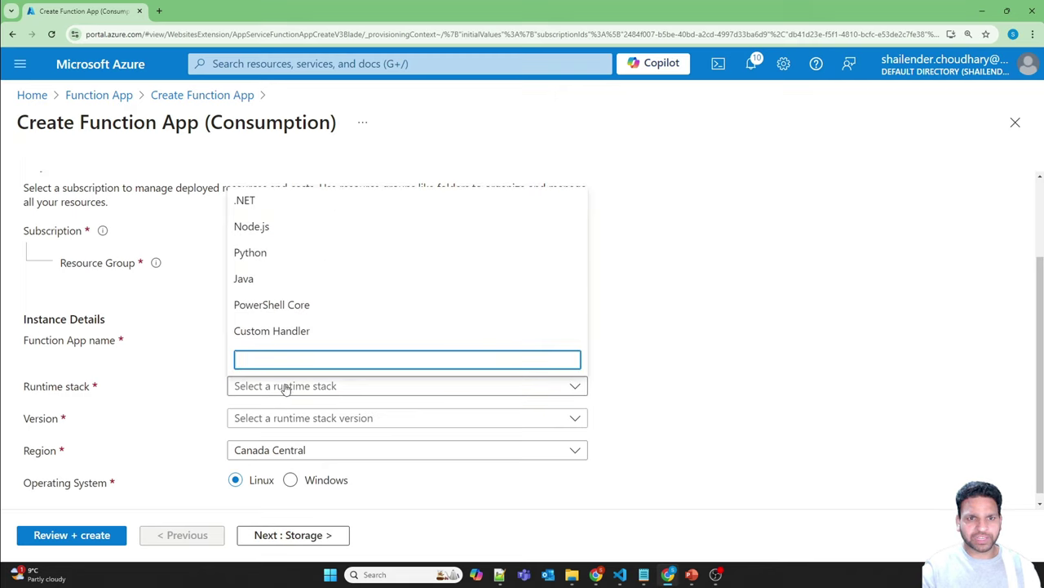
pyautogui.click(269, 259)
pyautogui.click(286, 423)
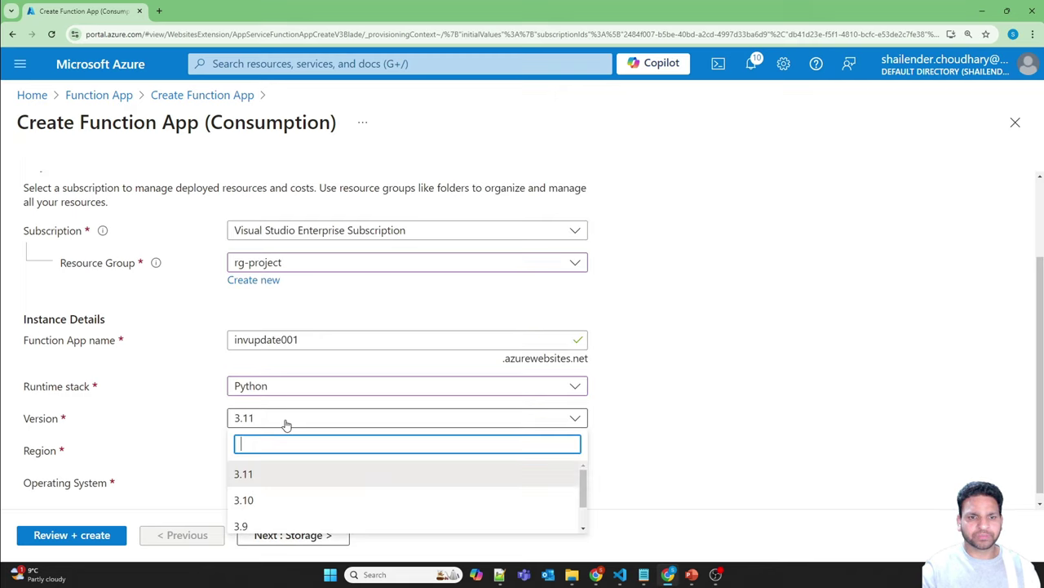
pyautogui.click(286, 423)
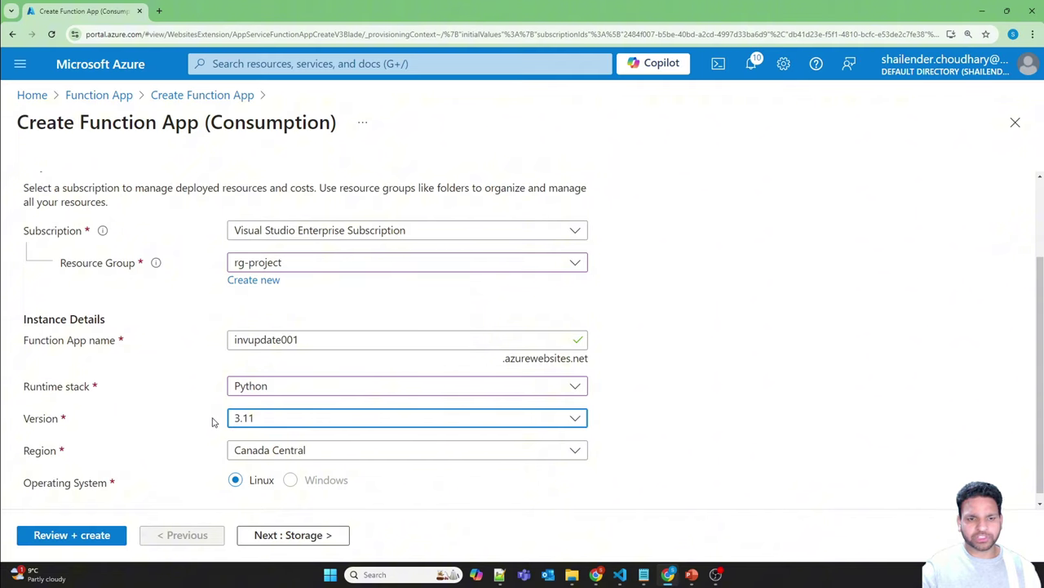
pyautogui.scroll(-1, 206, 430)
pyautogui.click(315, 440)
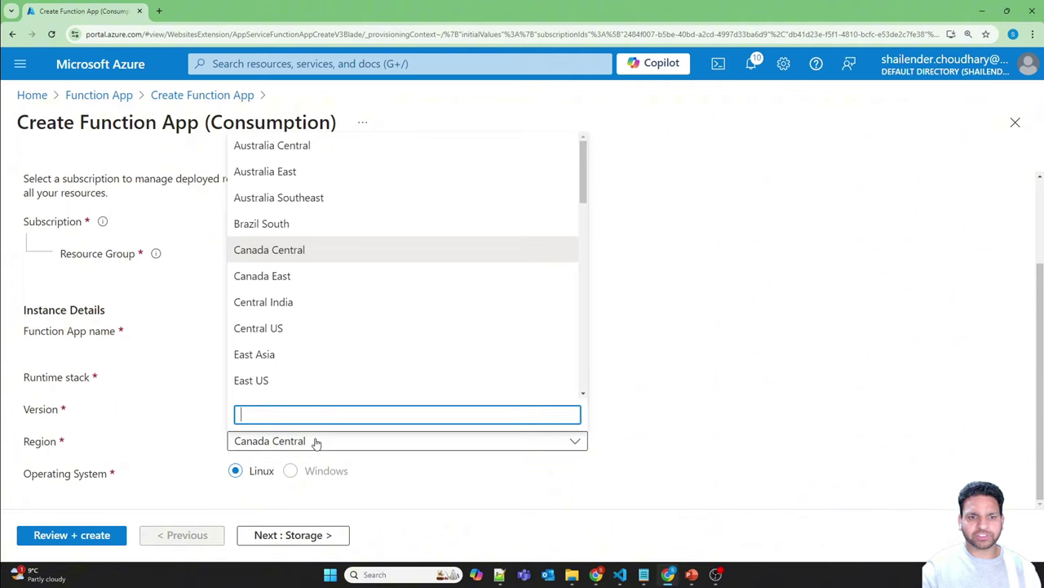
pyautogui.click(295, 175)
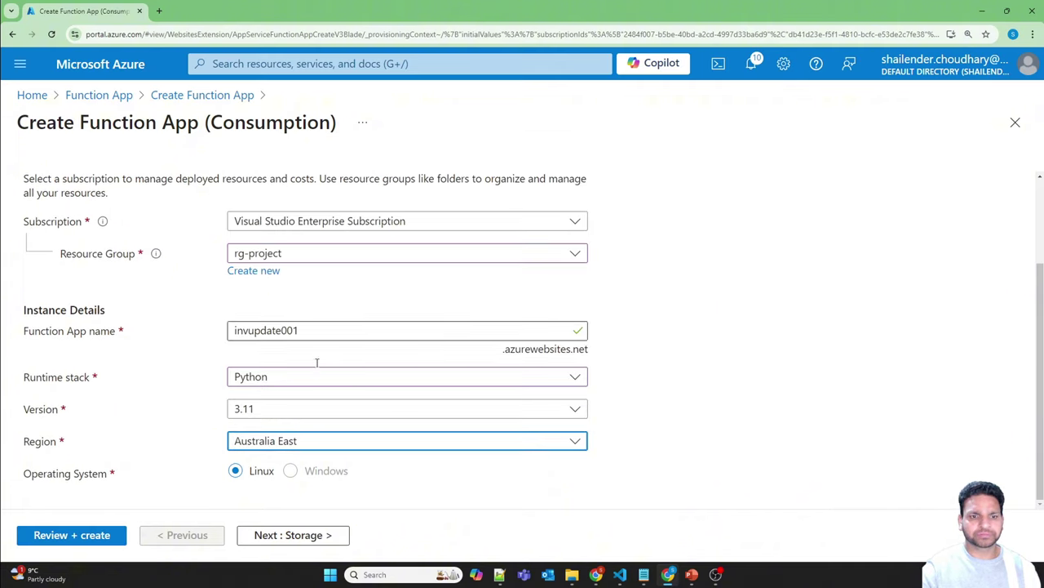
pyautogui.click(258, 532)
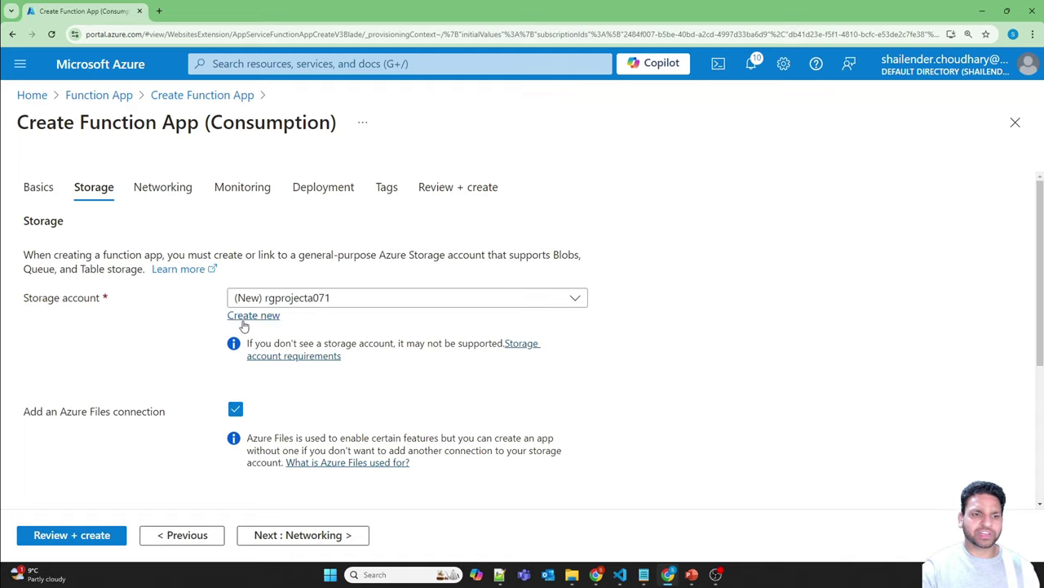
# Step: Disable the Azure Files connection on the Storage page
pyautogui.scroll(-2, 197, 350)
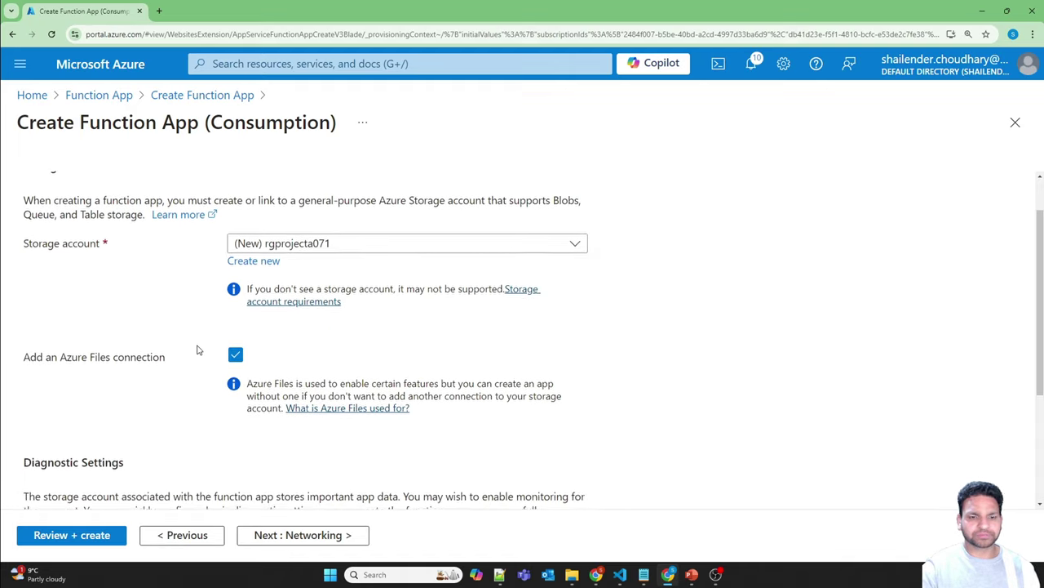
pyautogui.scroll(-1, 197, 349)
pyautogui.scroll(1, 197, 349)
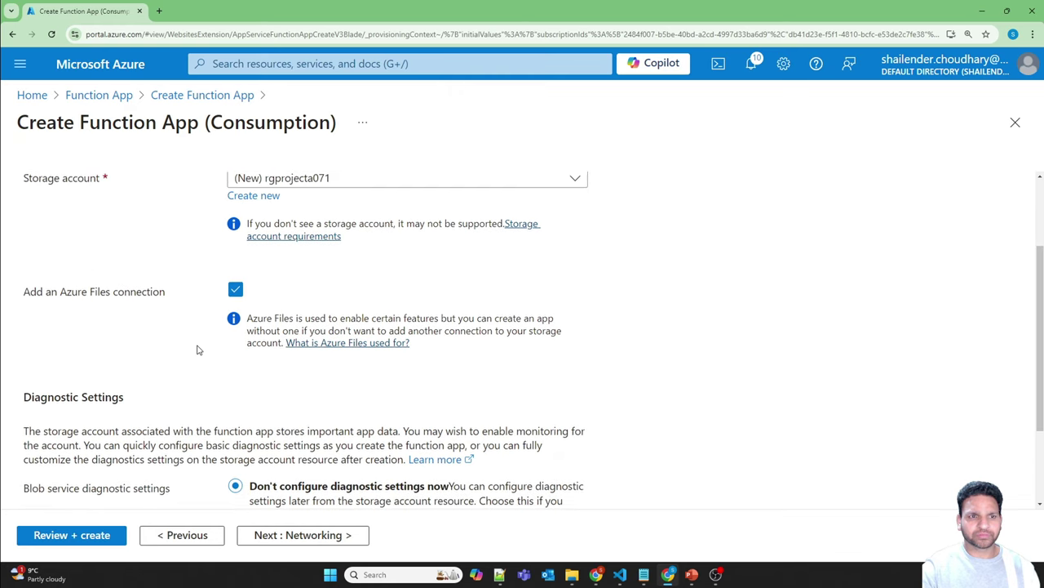
pyautogui.click(234, 300)
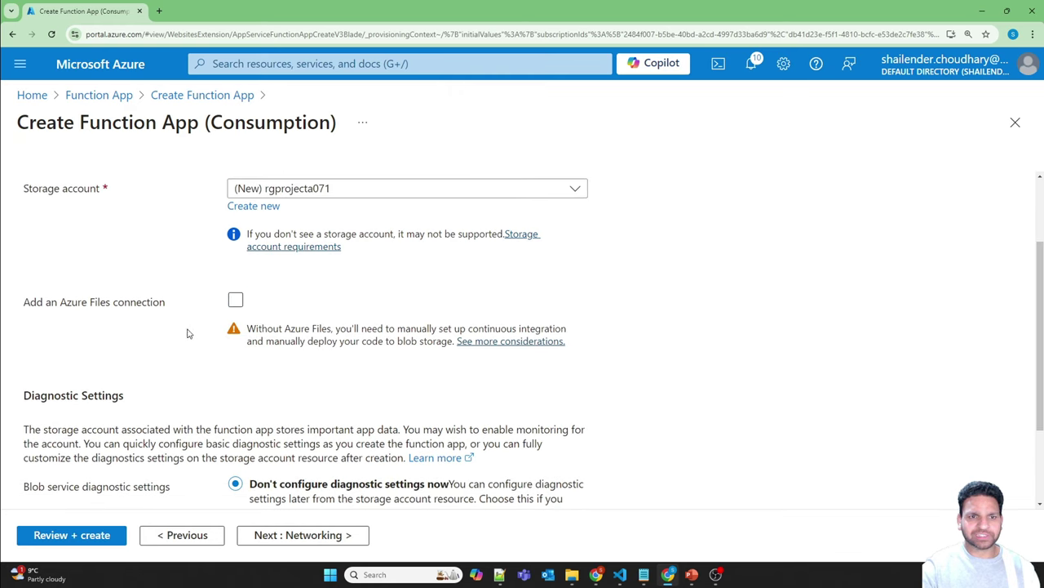
# Step: Keep default Networking, Monitoring and Deployment settings, then review and create the function app
pyautogui.scroll(-3, 205, 380)
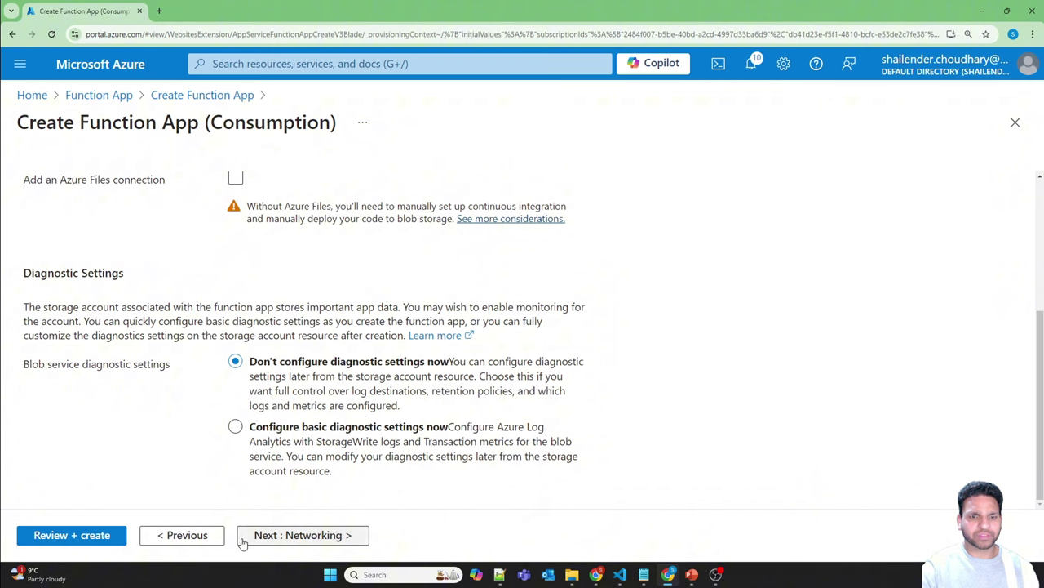
pyautogui.click(266, 534)
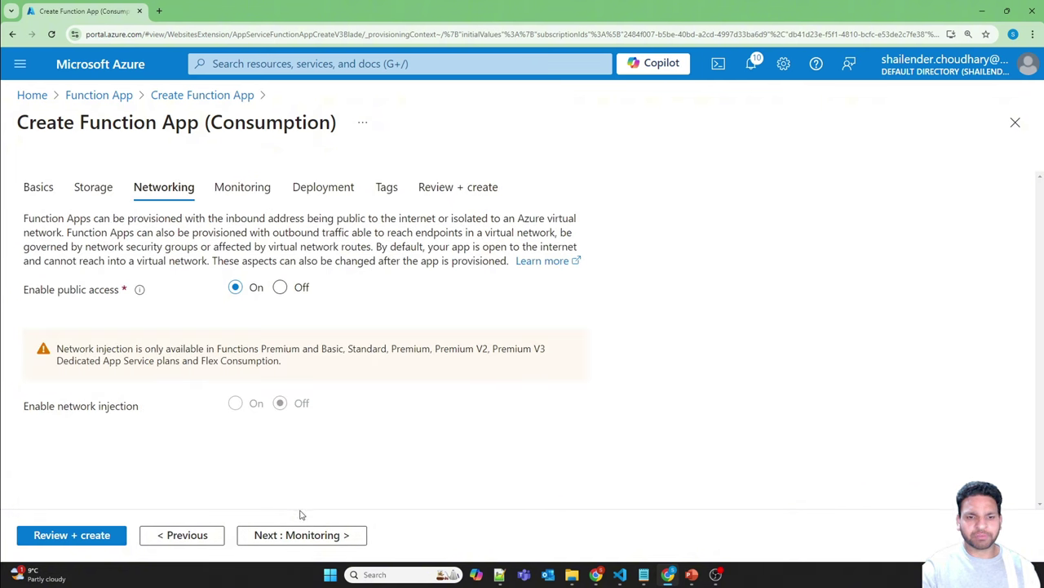
pyautogui.click(309, 536)
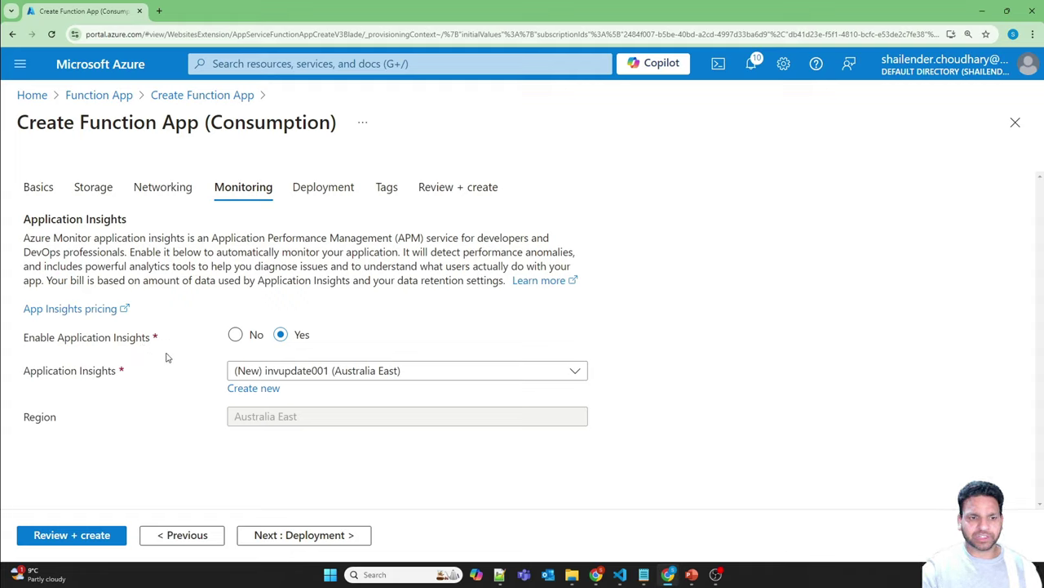
pyautogui.click(288, 535)
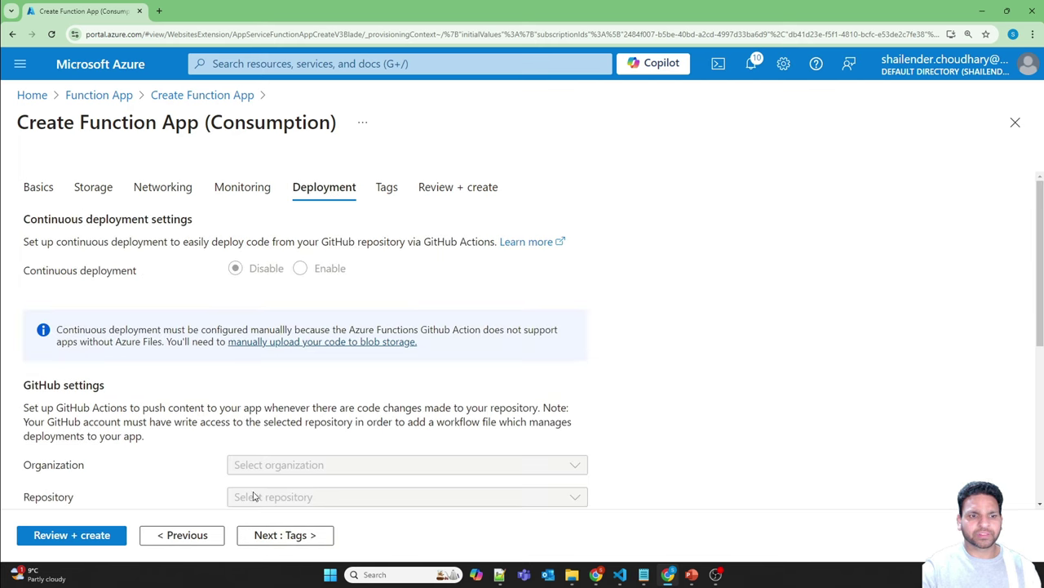
pyautogui.click(112, 535)
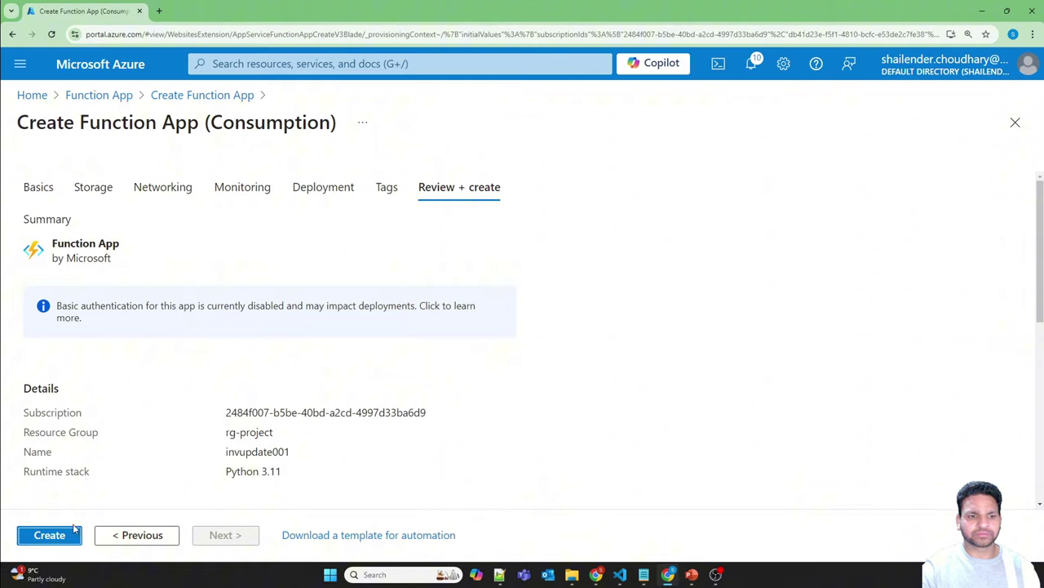
pyautogui.click(72, 532)
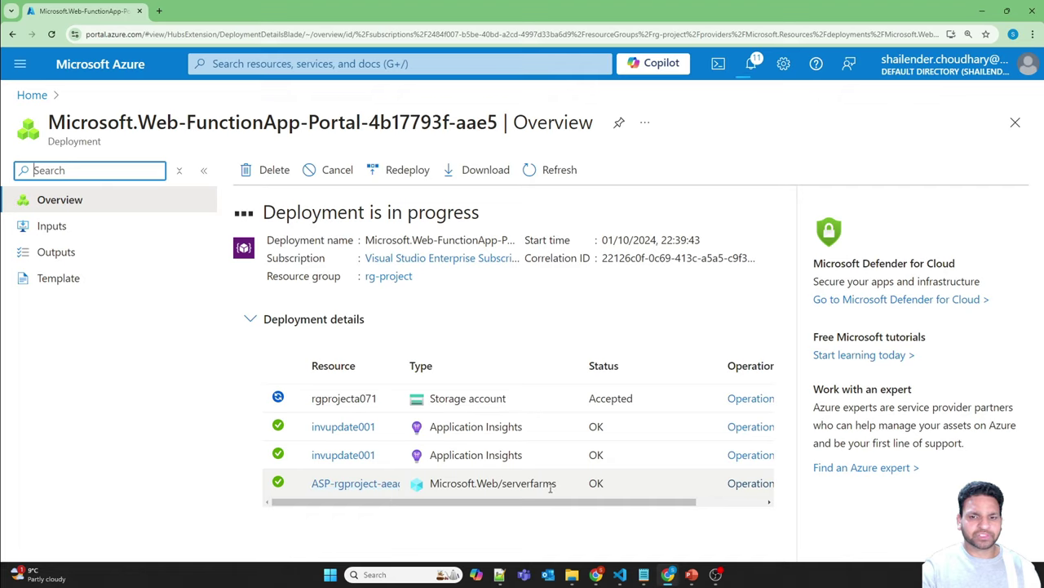
# Step: Wait for the deployment to succeed and open the invupdate001 resource
pyautogui.doubleClick(504, 483)
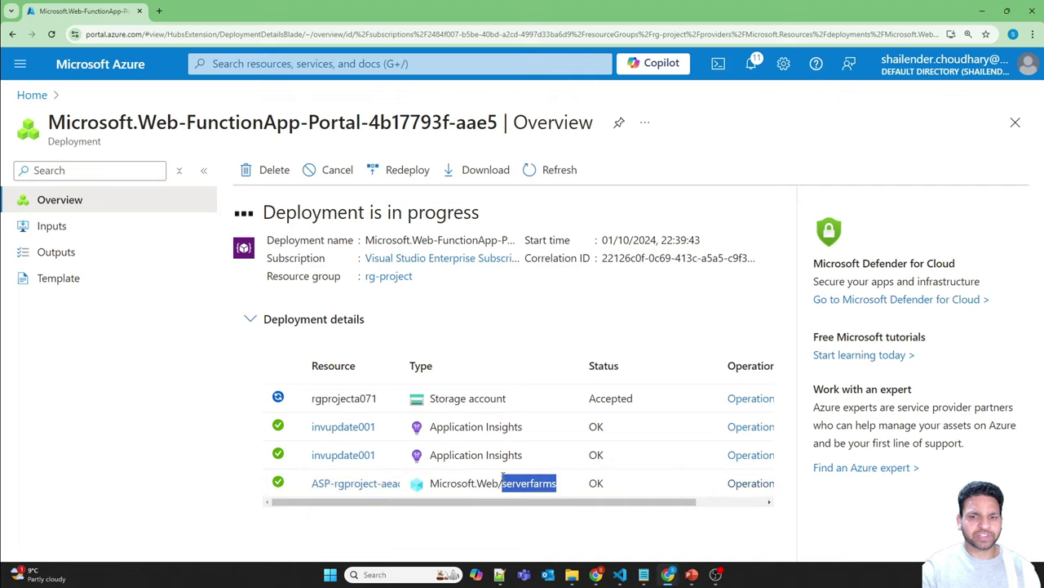
pyautogui.moveTo(522, 455); pyautogui.dragTo(430, 426)
pyautogui.tripleClick(472, 397)
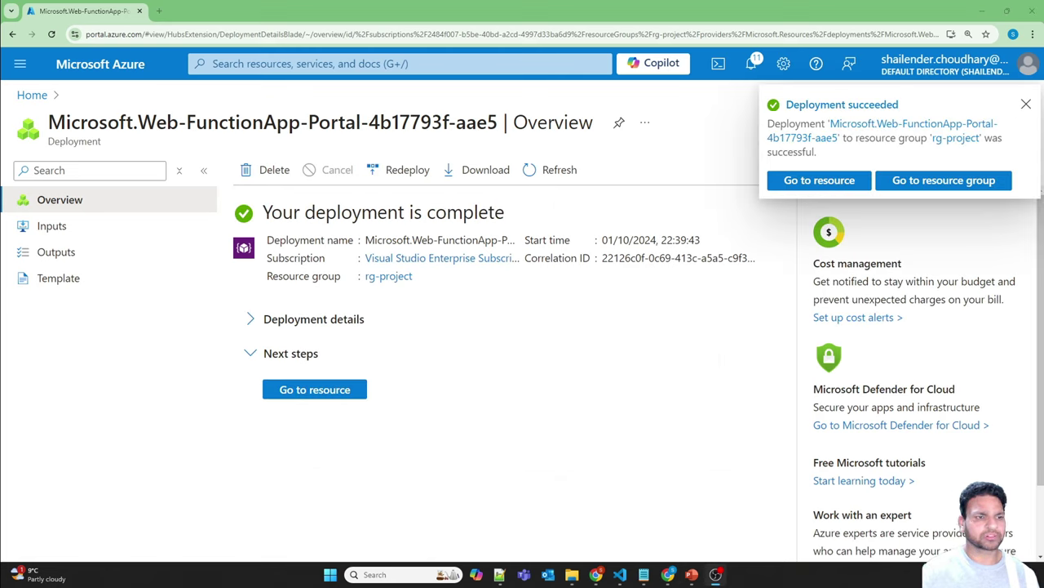
pyautogui.click(310, 395)
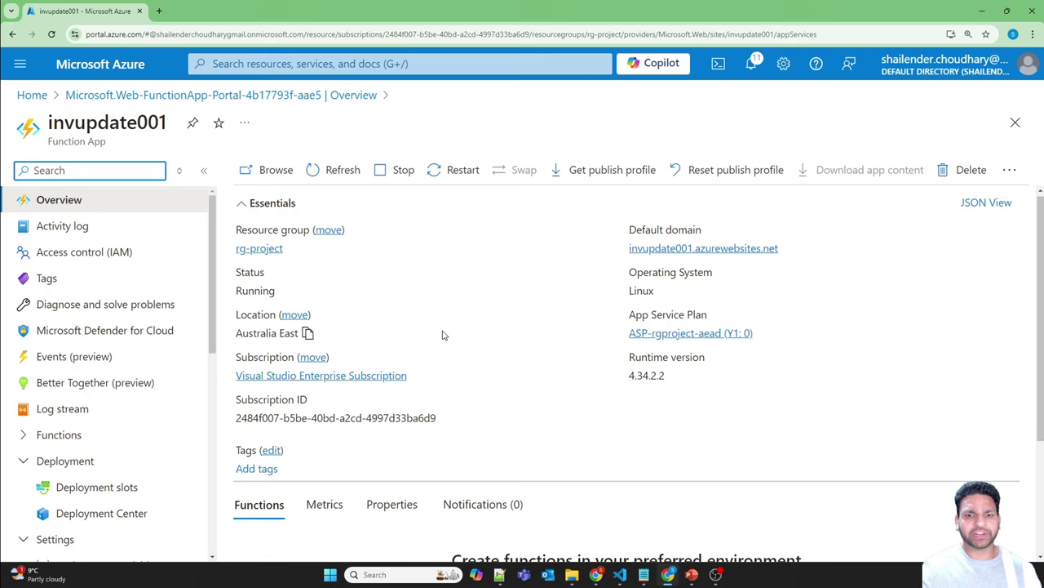
pyautogui.scroll(-2, 443, 333)
pyautogui.scroll(2, 367, 314)
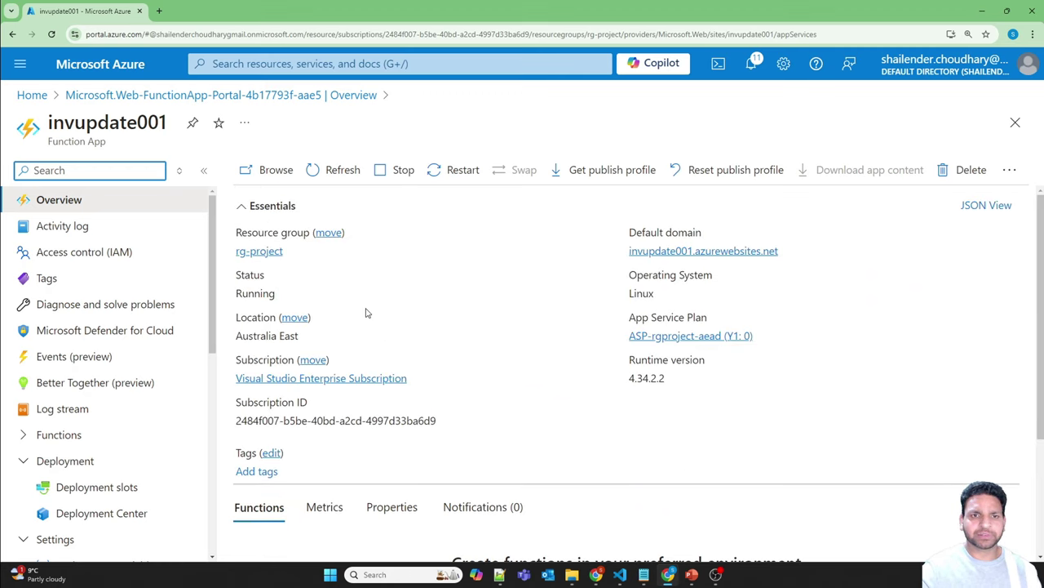
pyautogui.click(276, 170)
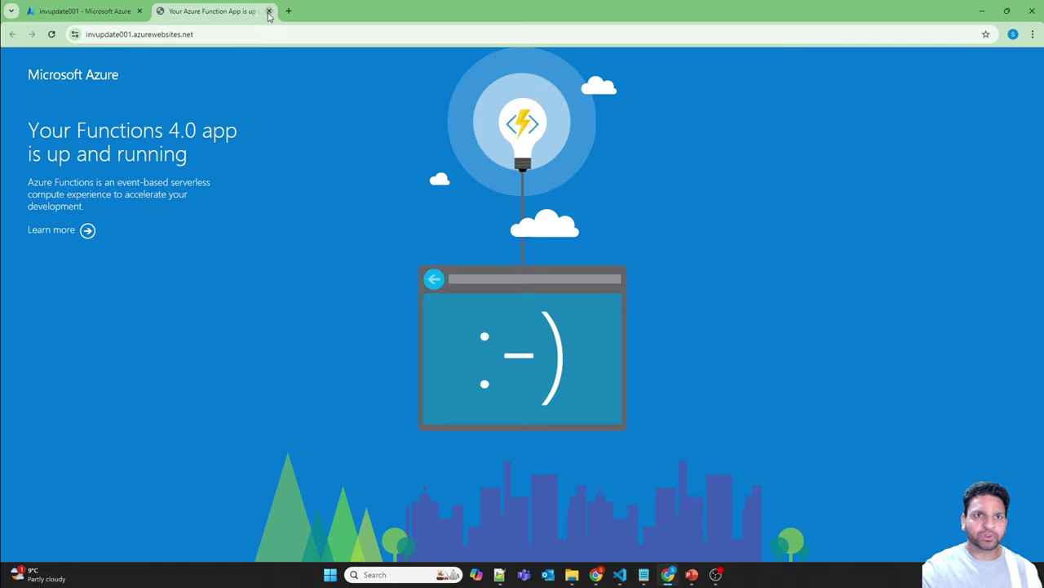
pyautogui.click(223, 35)
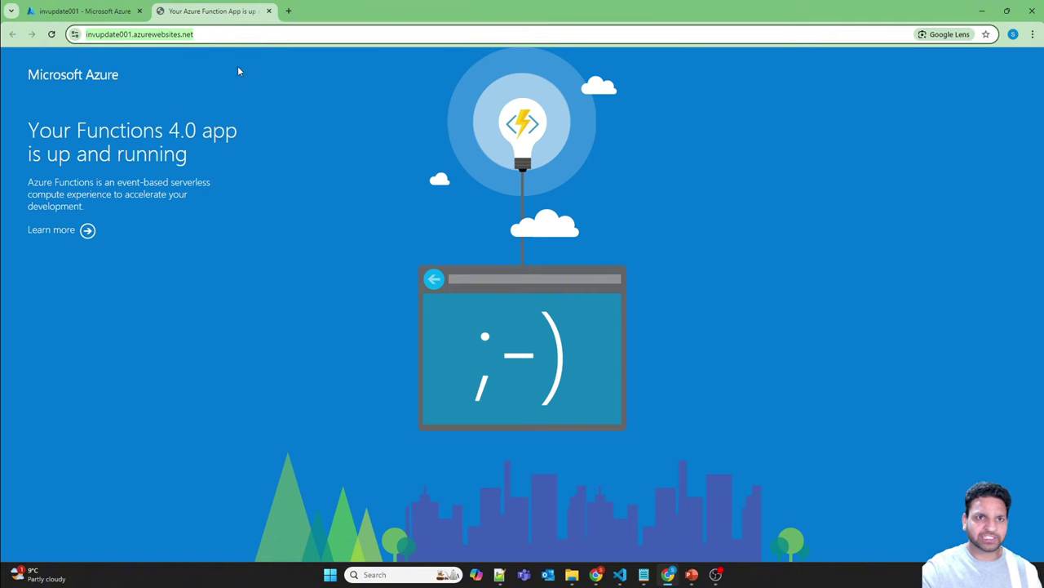
pyautogui.click(269, 11)
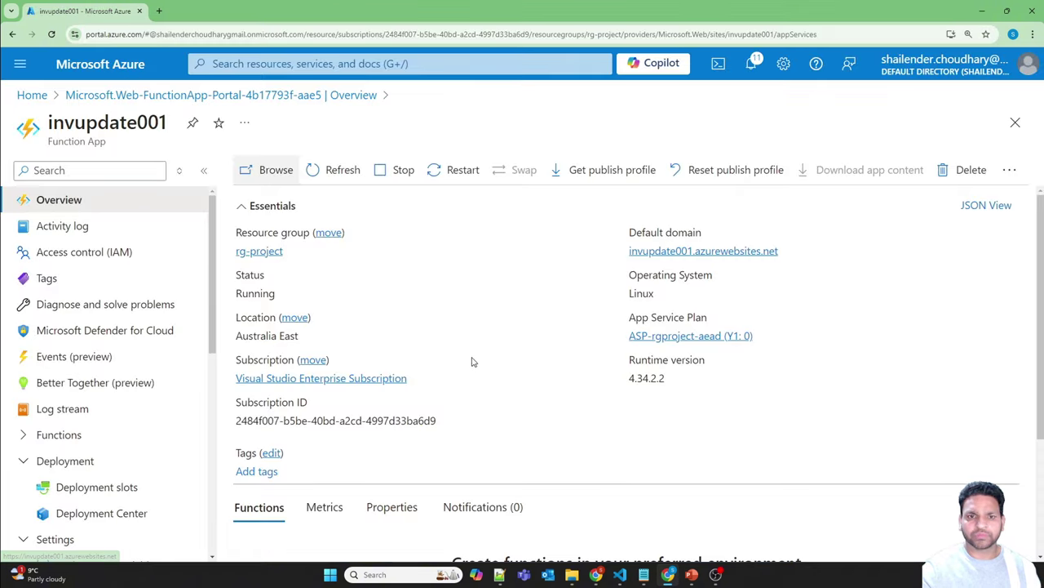
# Step: Deploy the VS Code Local Project to invupdate001, confirming the overwrite of the previous deployment
pyautogui.click(621, 576)
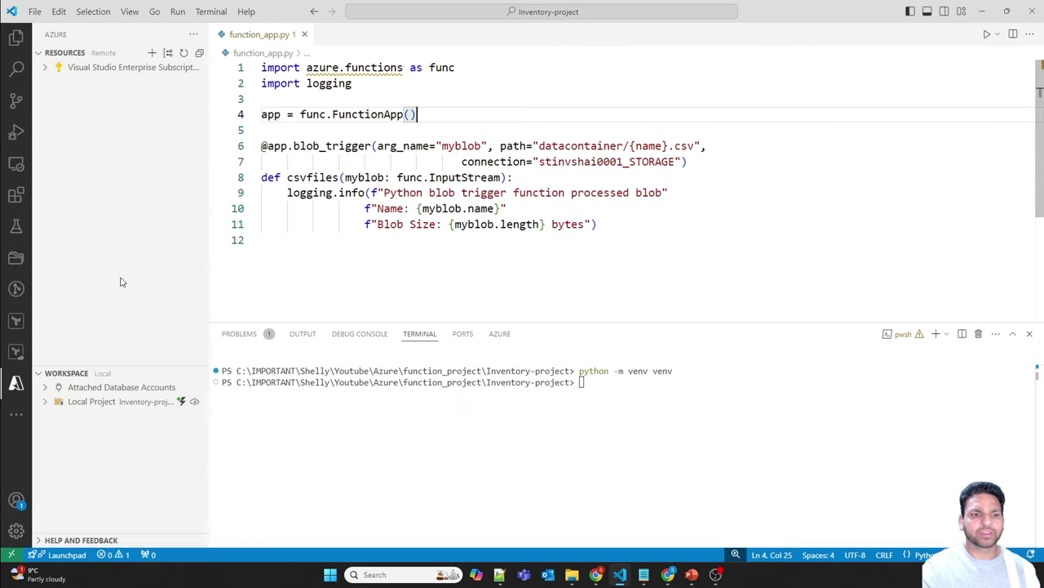
pyautogui.rightClick(120, 405)
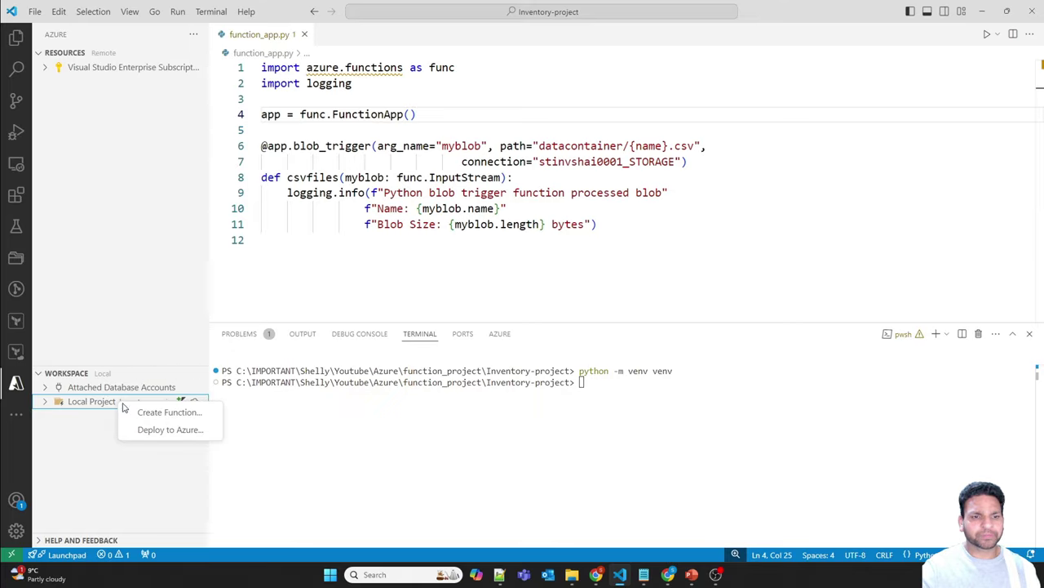
pyautogui.click(164, 430)
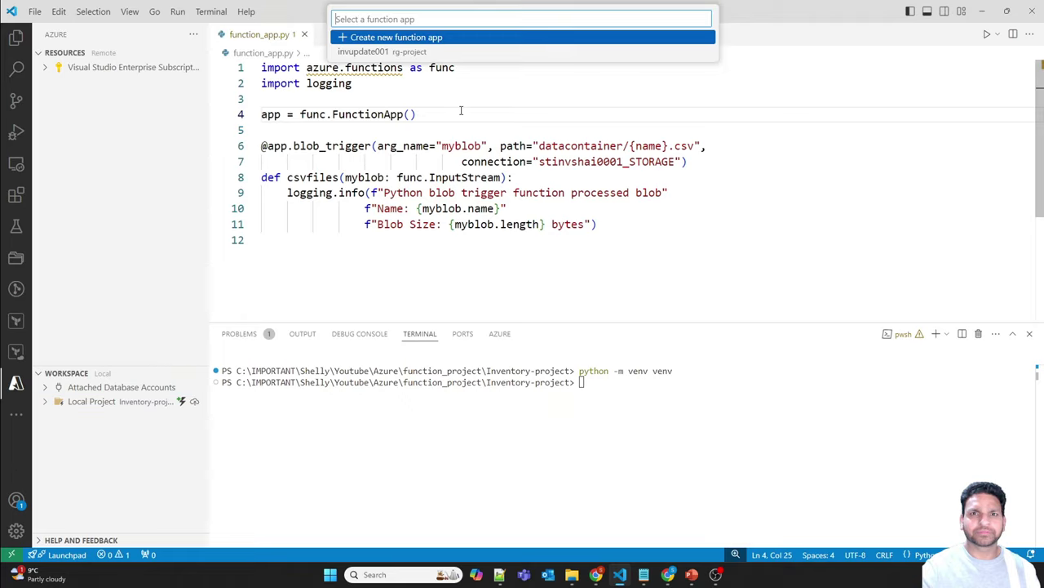
pyautogui.click(369, 52)
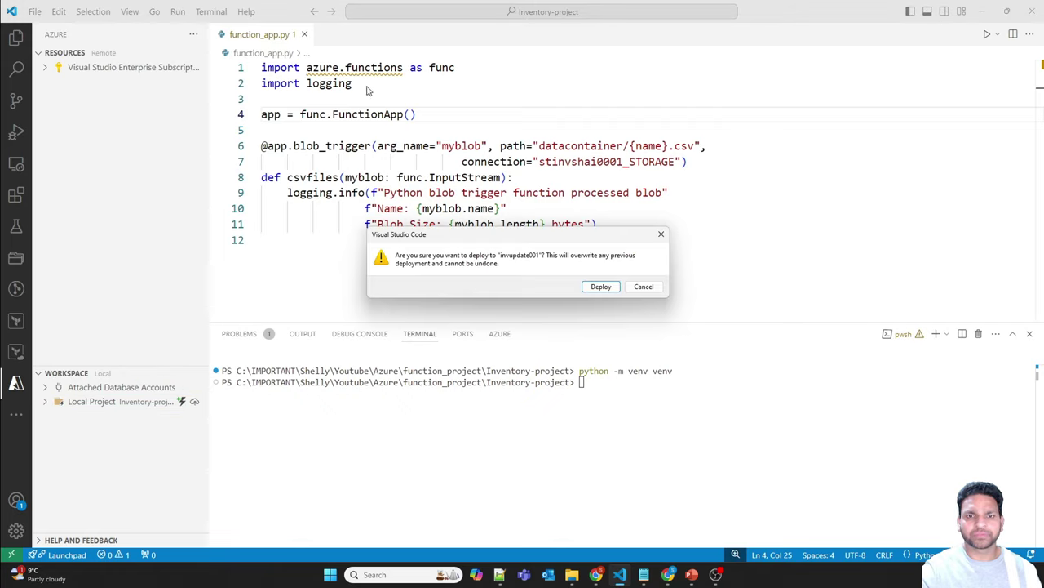
pyautogui.click(601, 287)
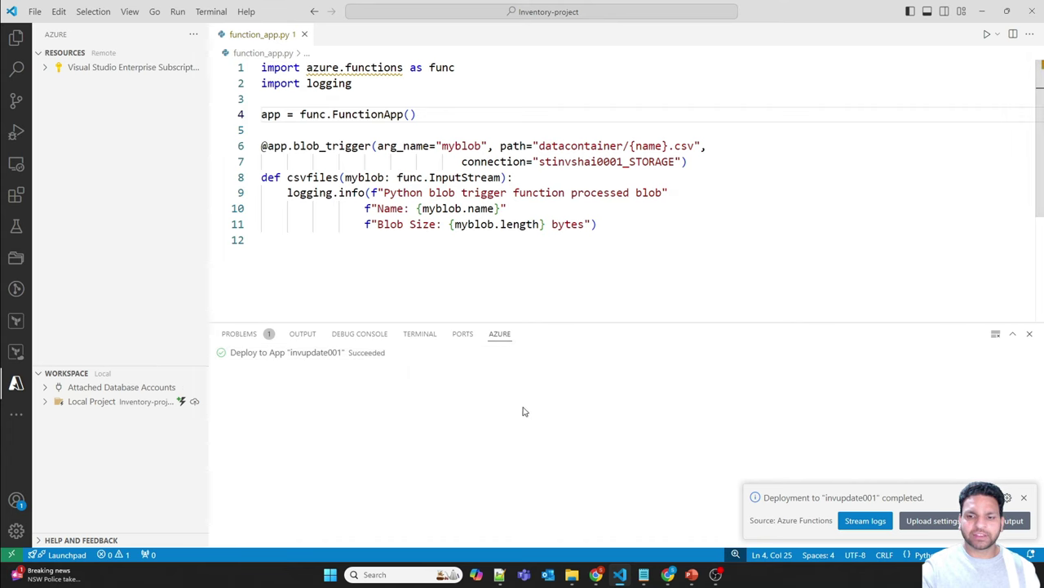
pyautogui.click(668, 574)
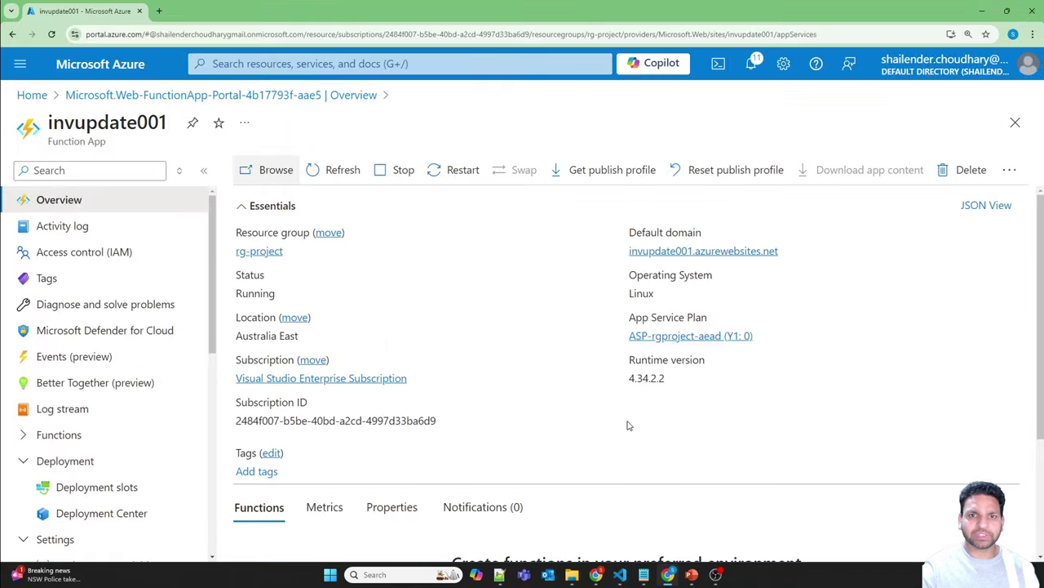
# Step: Refresh invupdate001, open the csvfiles function code and highlight its stinvshai0001_STORAGE connection name
pyautogui.click(338, 170)
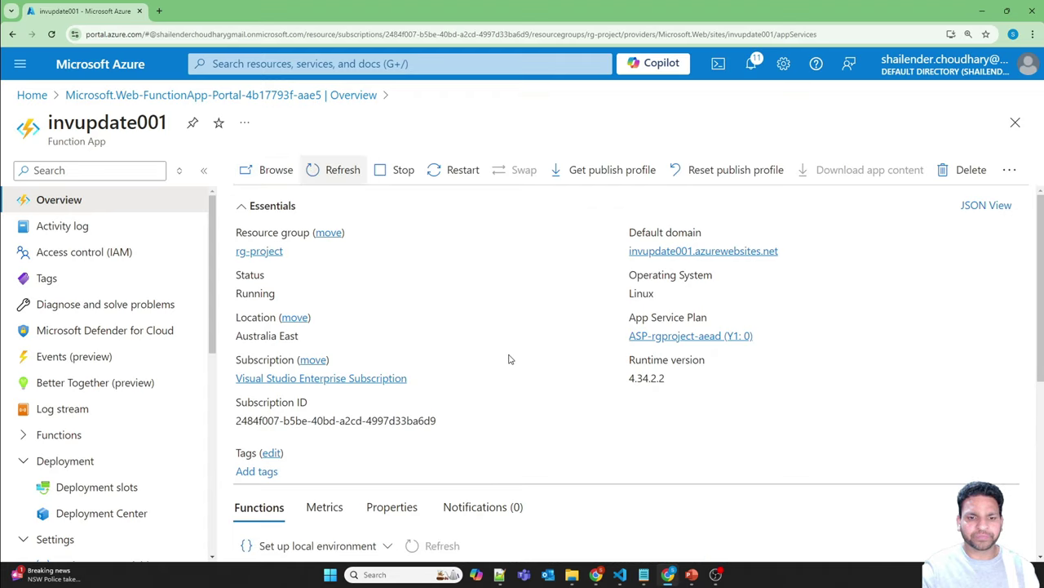
pyautogui.scroll(-2, 509, 359)
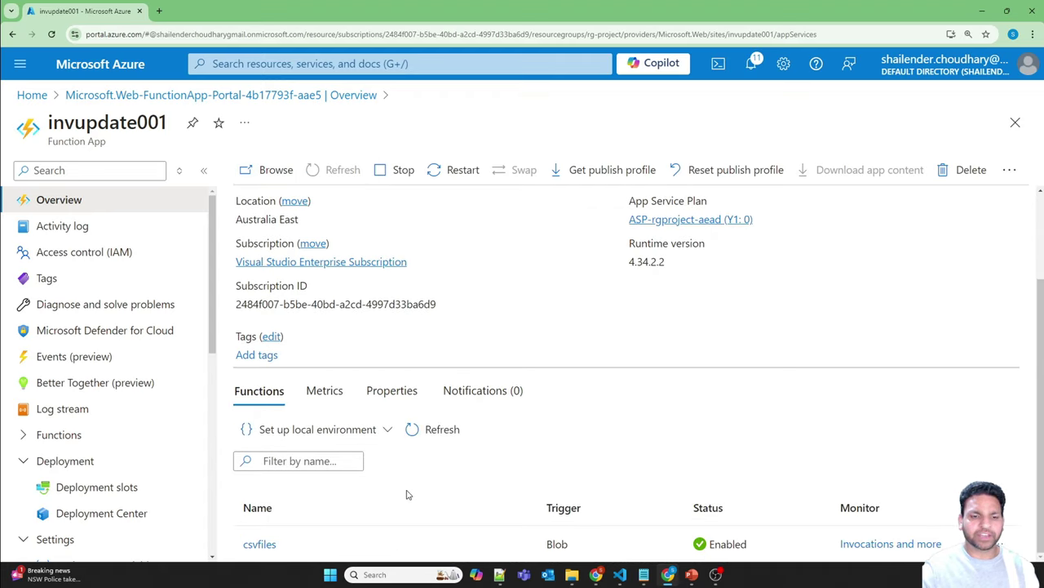
pyautogui.click(260, 544)
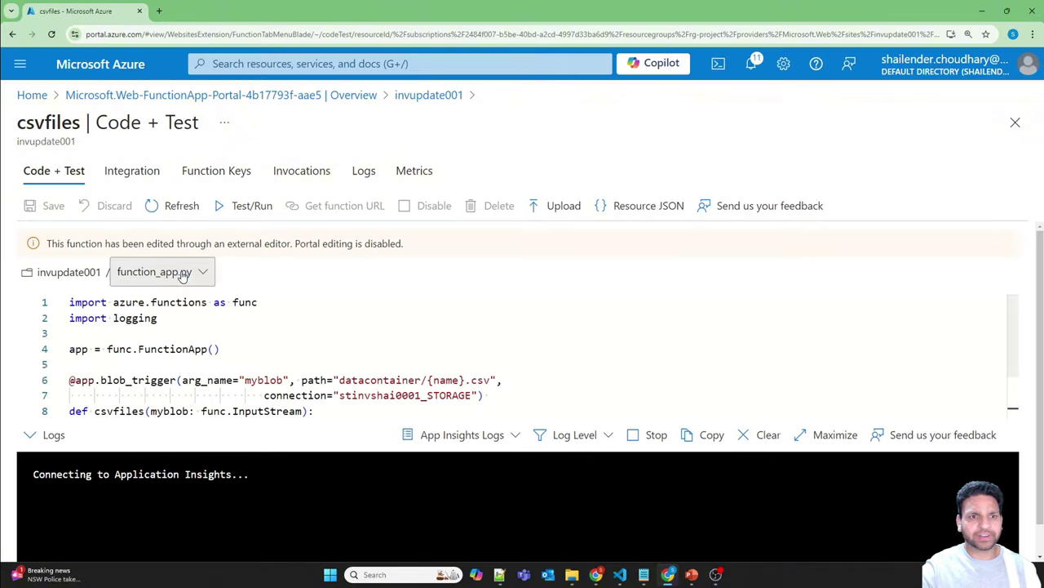
pyautogui.click(183, 274)
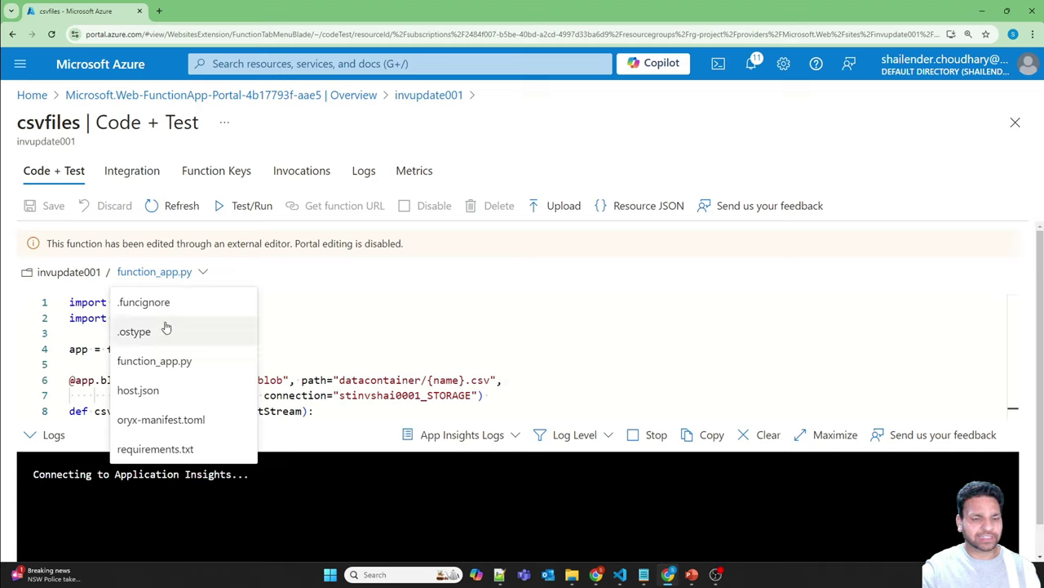
pyautogui.click(400, 319)
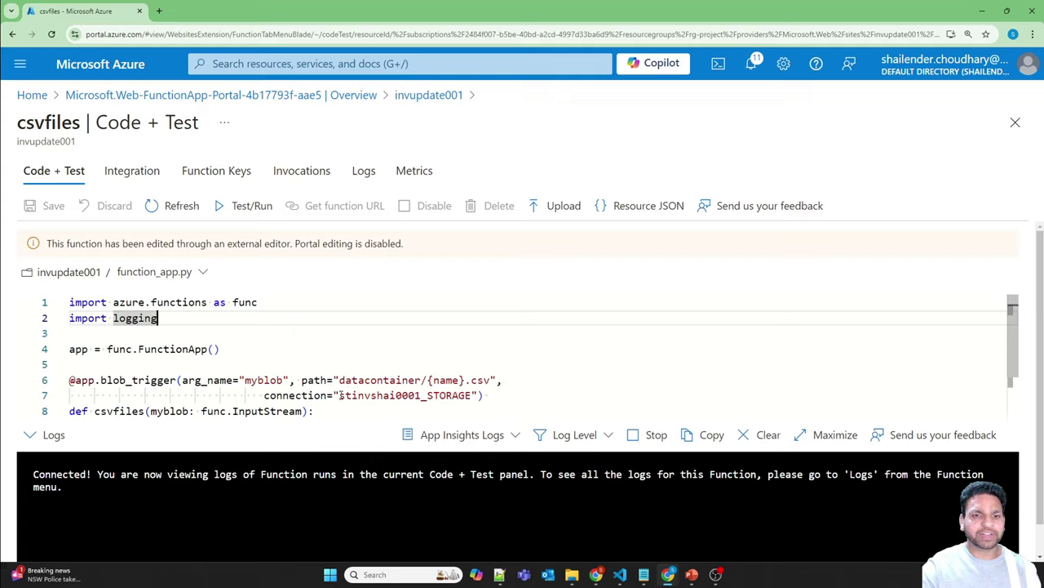
pyautogui.moveTo(339, 395); pyautogui.dragTo(468, 395)
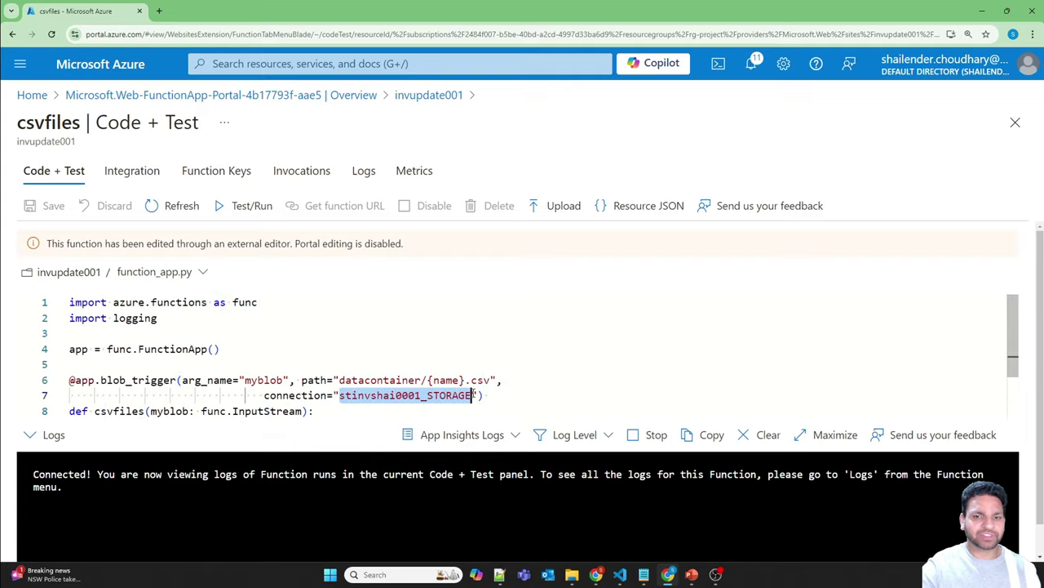
pyautogui.click(364, 170)
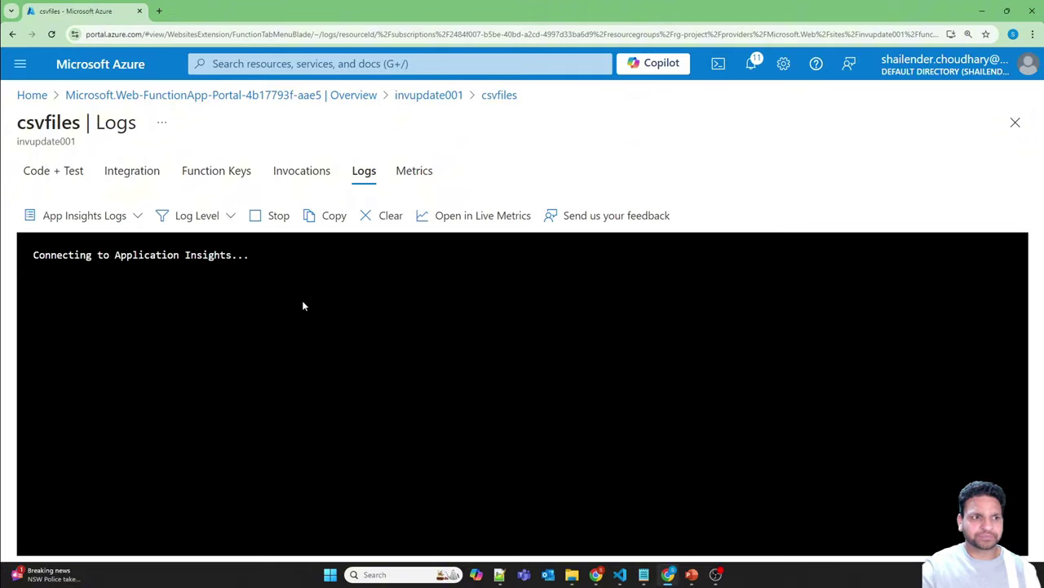
# Step: Open the Azure portal home in a second browser tab and switch to it
pyautogui.middleClick(96, 73)
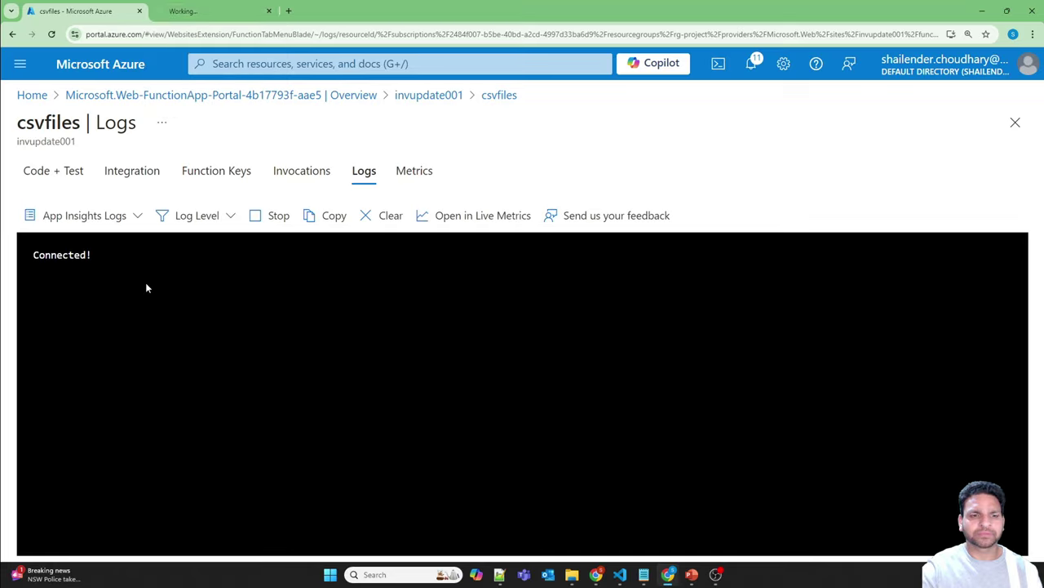
pyautogui.click(200, 12)
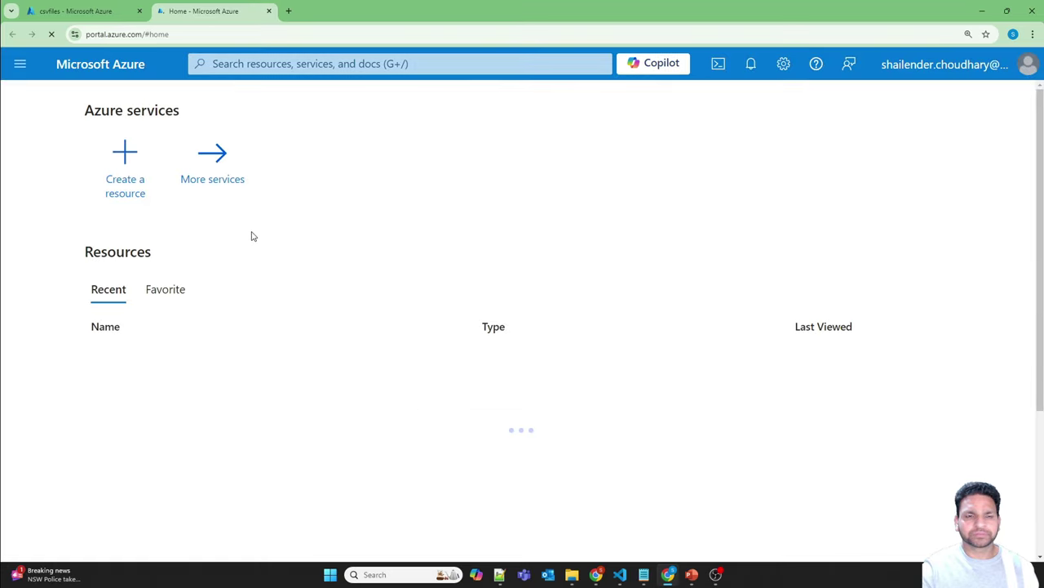
# Step: Navigate to the datacontainer container in storage account stinvshai0001
pyautogui.click(302, 181)
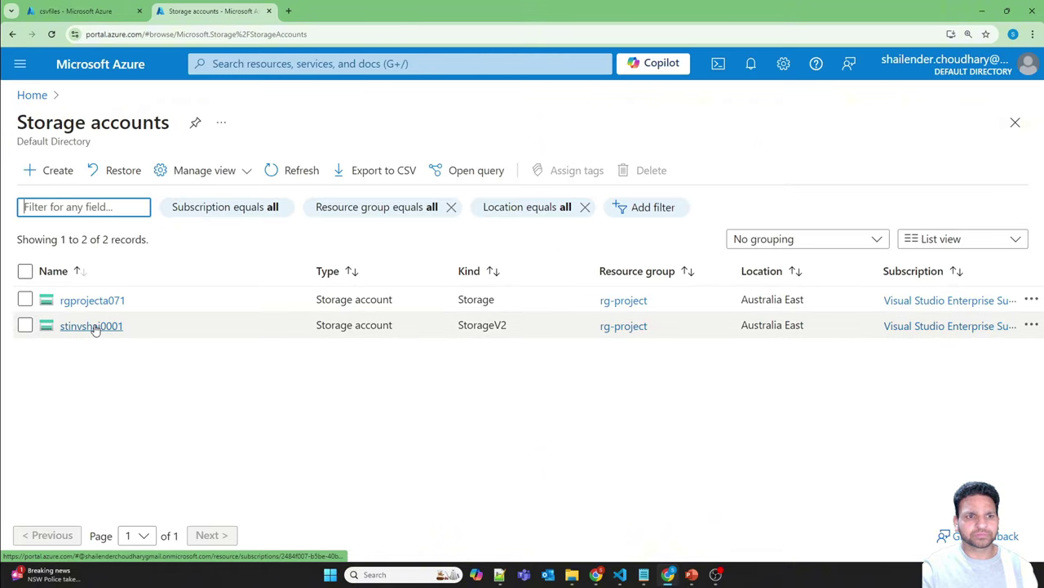
pyautogui.click(91, 326)
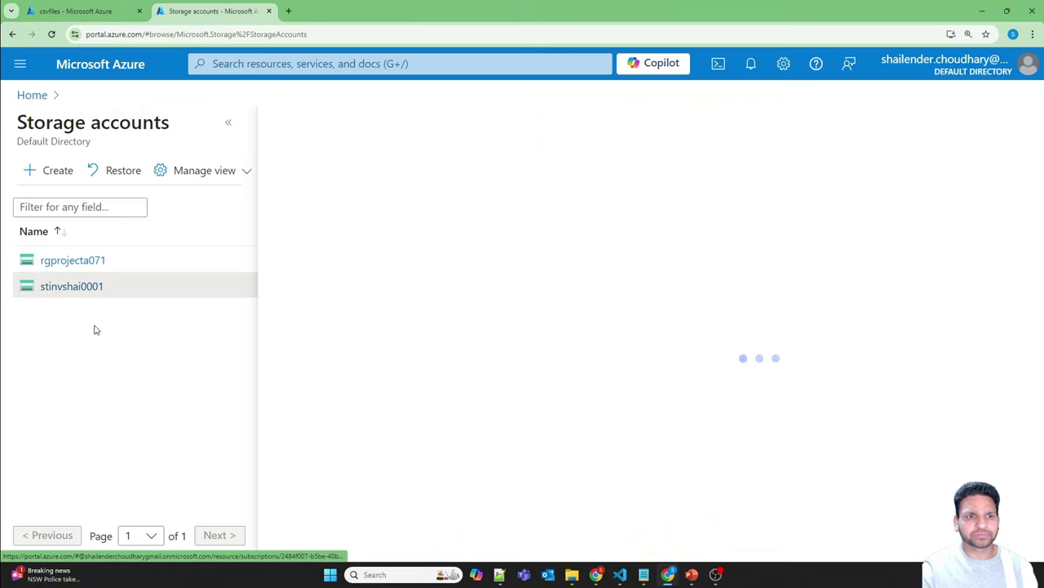
pyautogui.click(228, 122)
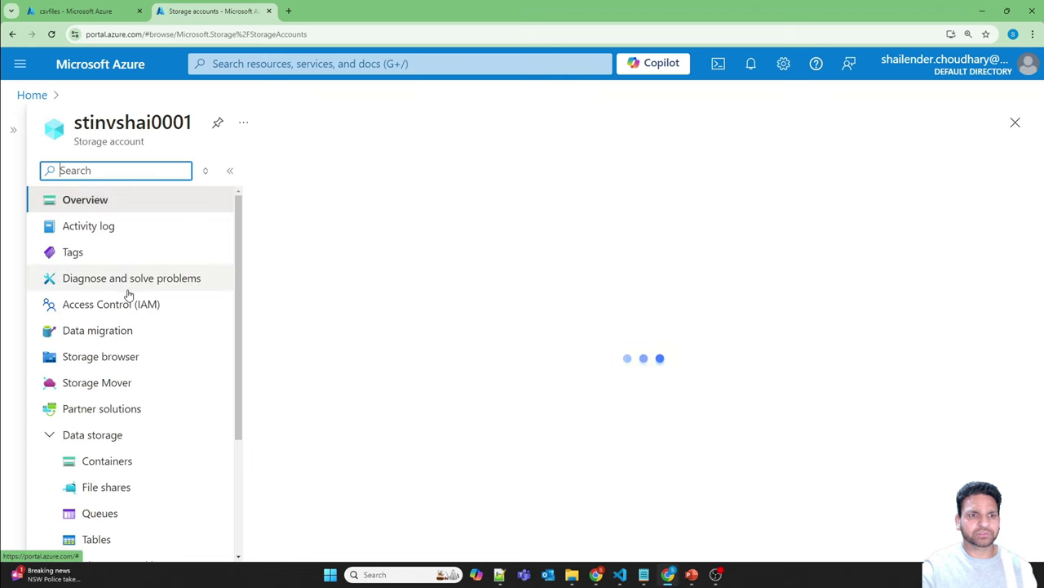
pyautogui.click(104, 499)
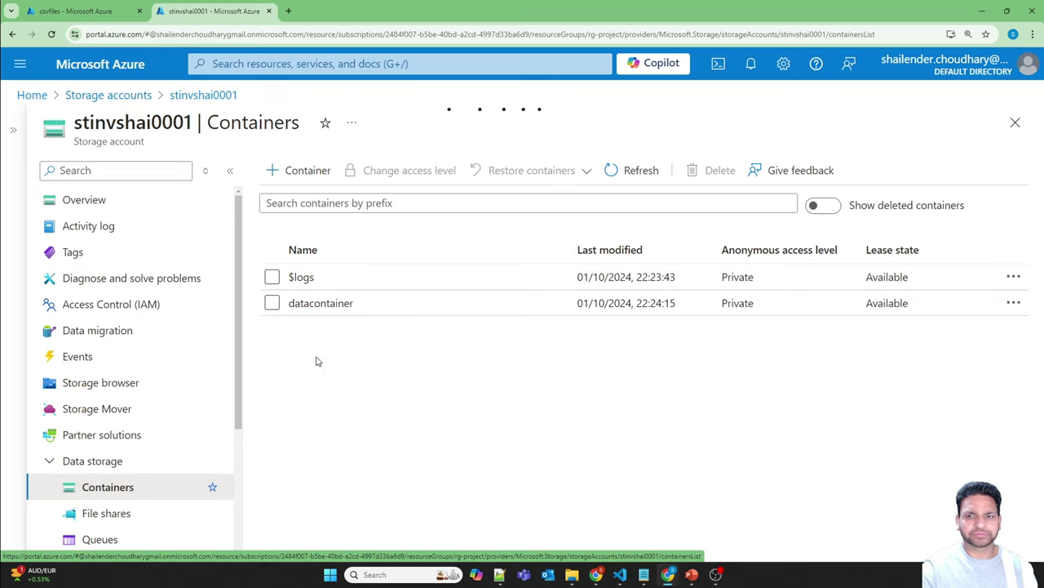
pyautogui.click(321, 304)
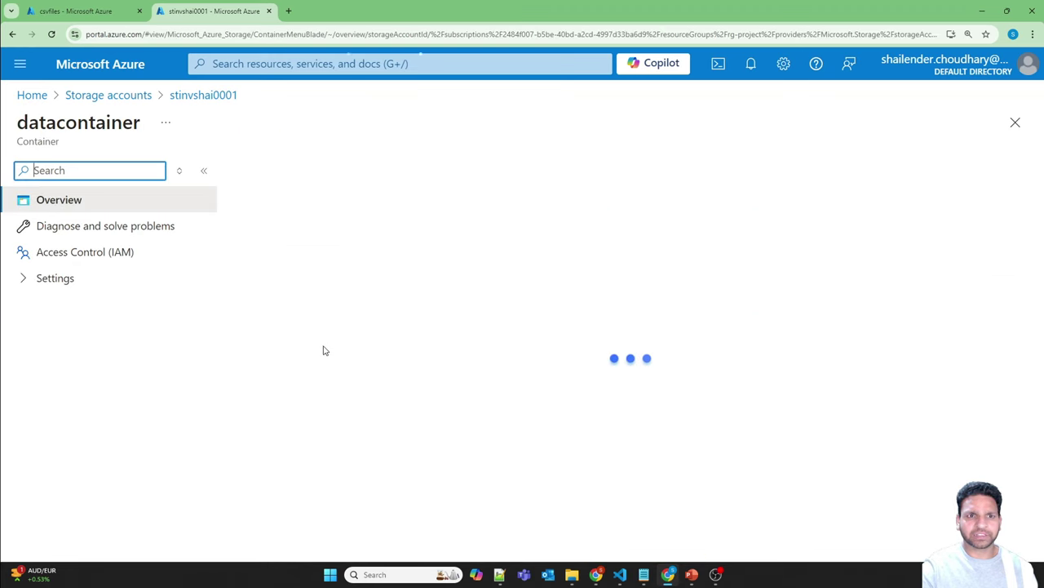
# Step: Upload test.csv into datacontainer
pyautogui.click(272, 175)
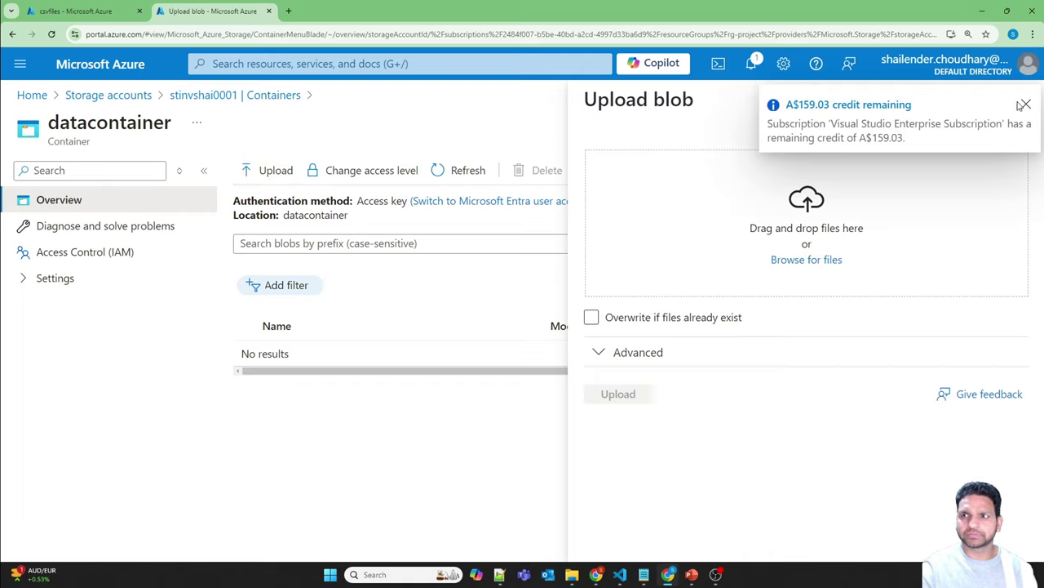
pyautogui.click(1024, 104)
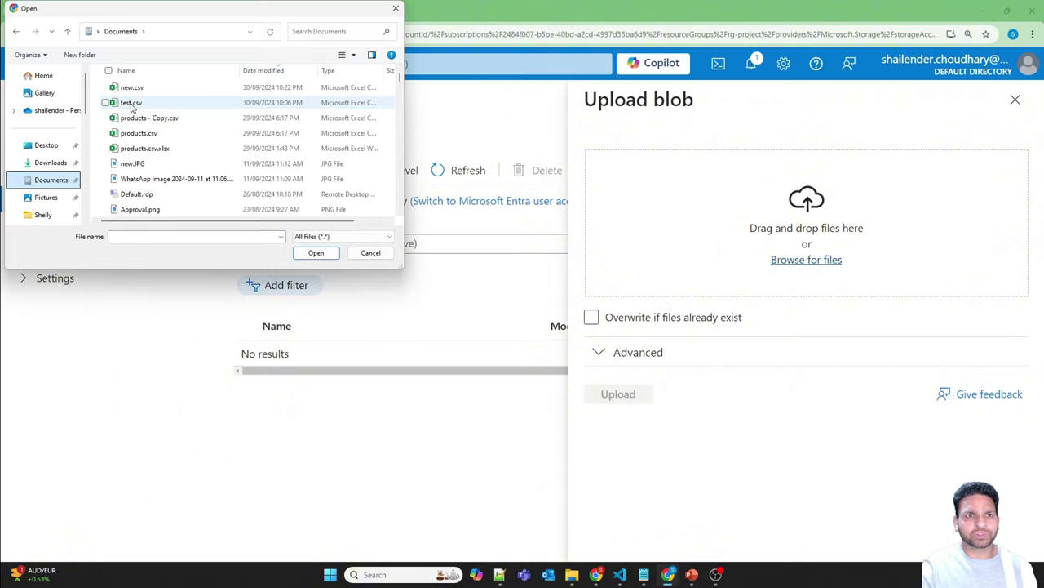
pyautogui.doubleClick(132, 103)
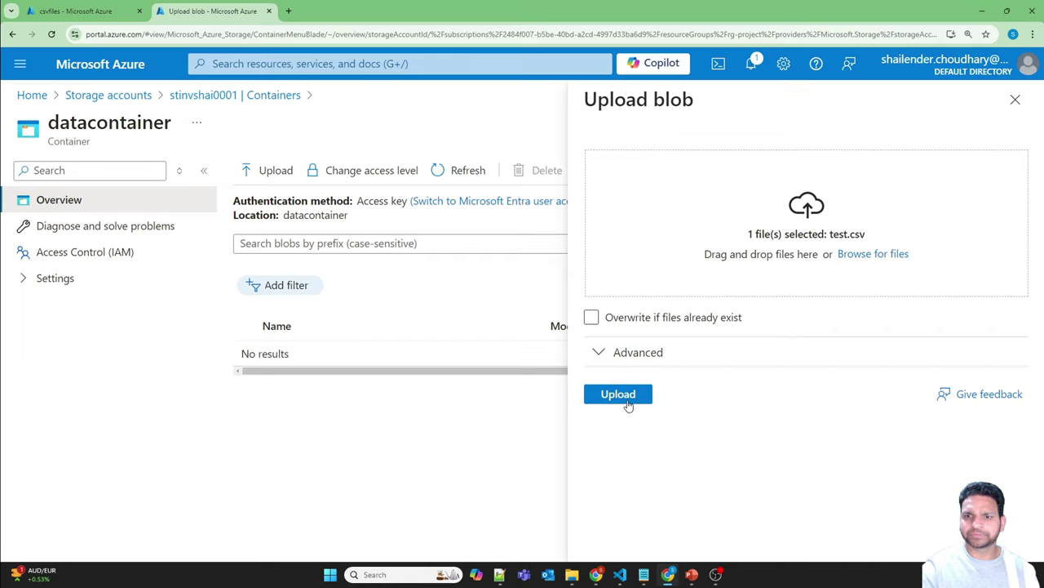
pyautogui.click(618, 394)
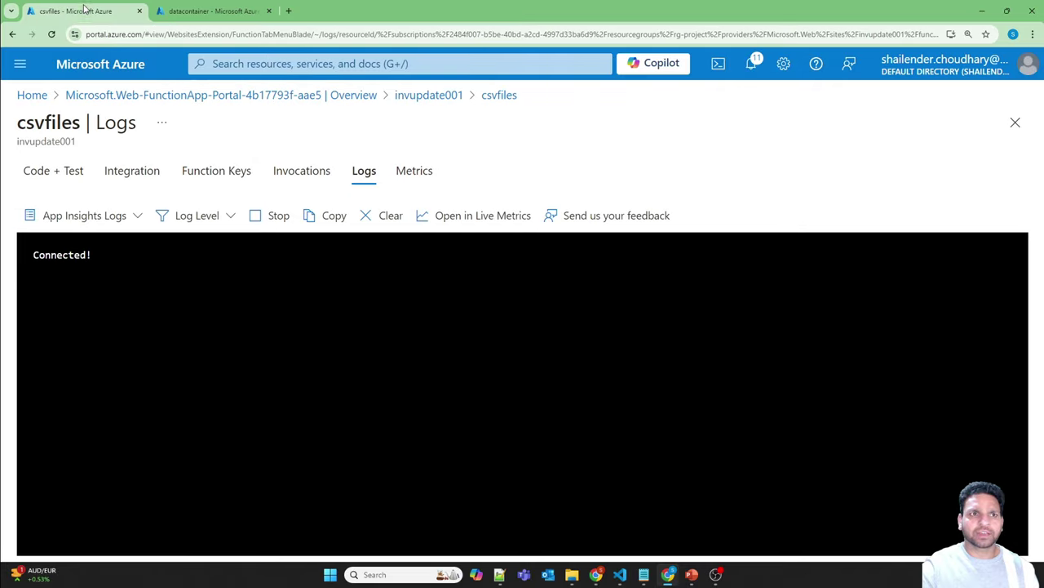
# Step: Refresh csvfiles invocations showing 0 successes and 0 errors, then return to invupdate001
pyautogui.click(86, 9)
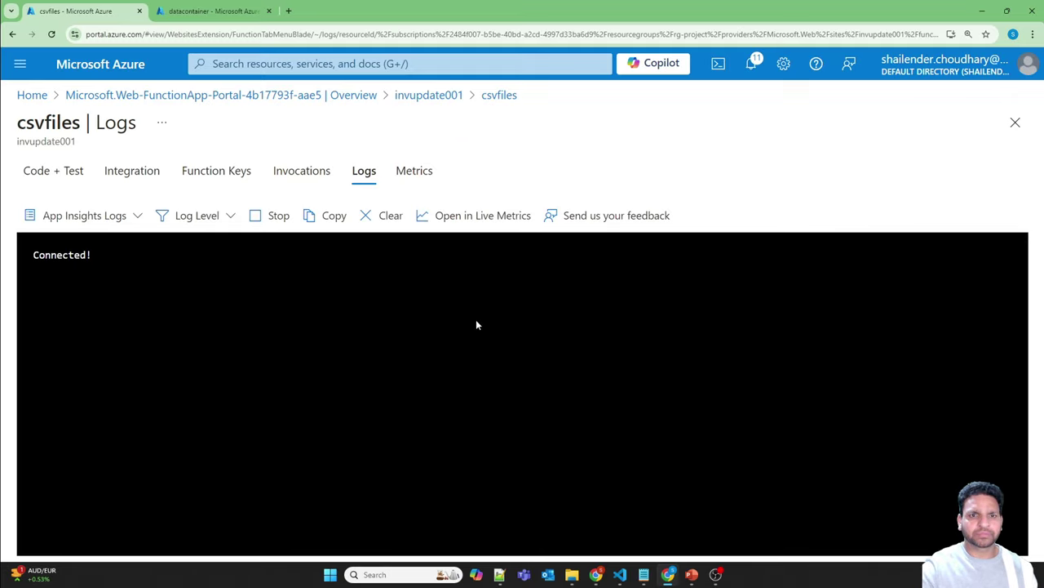
pyautogui.click(316, 180)
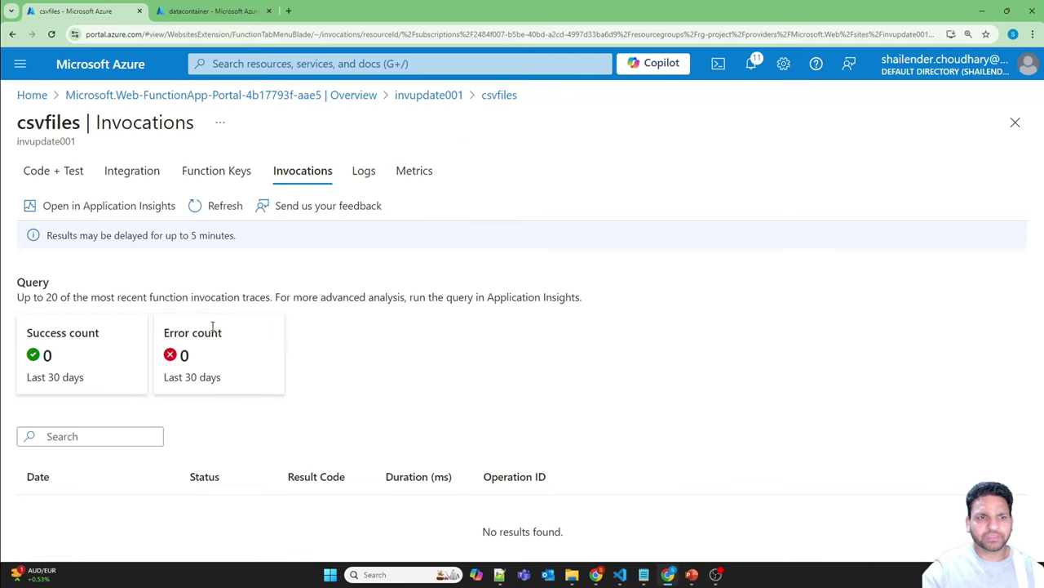
pyautogui.click(202, 208)
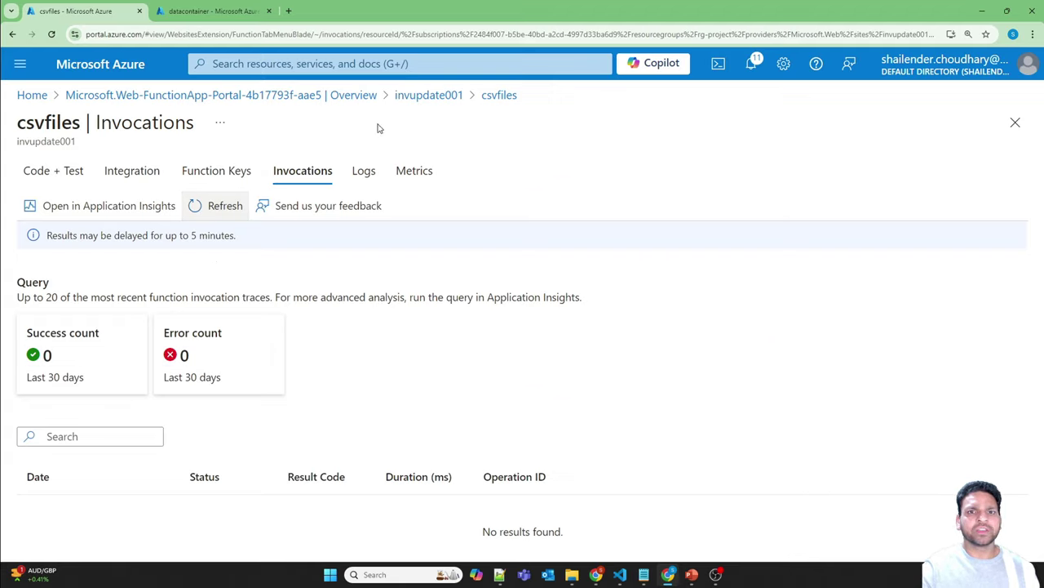
pyautogui.click(426, 96)
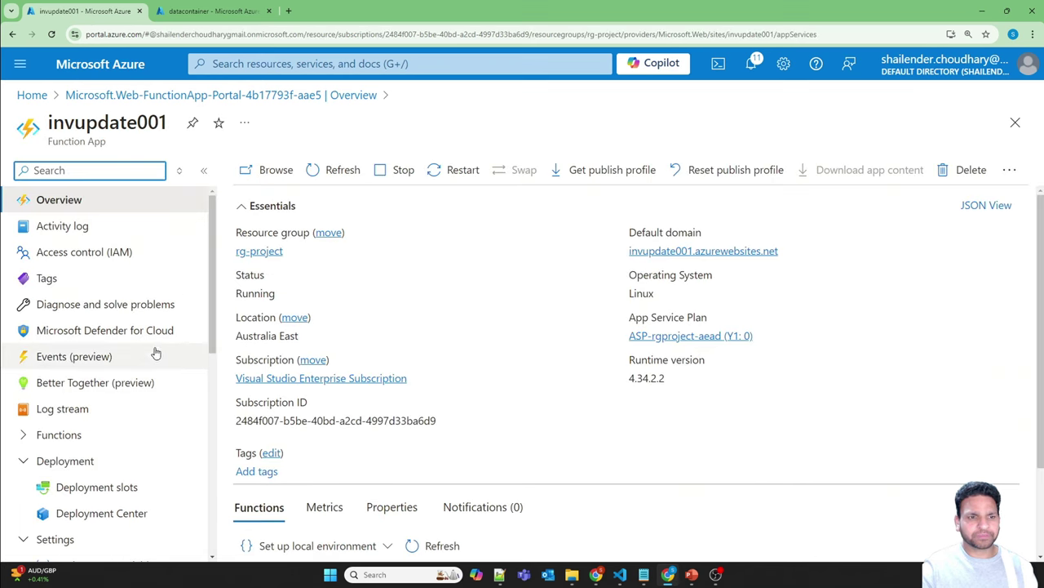
# Step: Add a new app setting named stinvshai0001_STORAGE, copied from local.settings.json
pyautogui.scroll(-3, 106, 359)
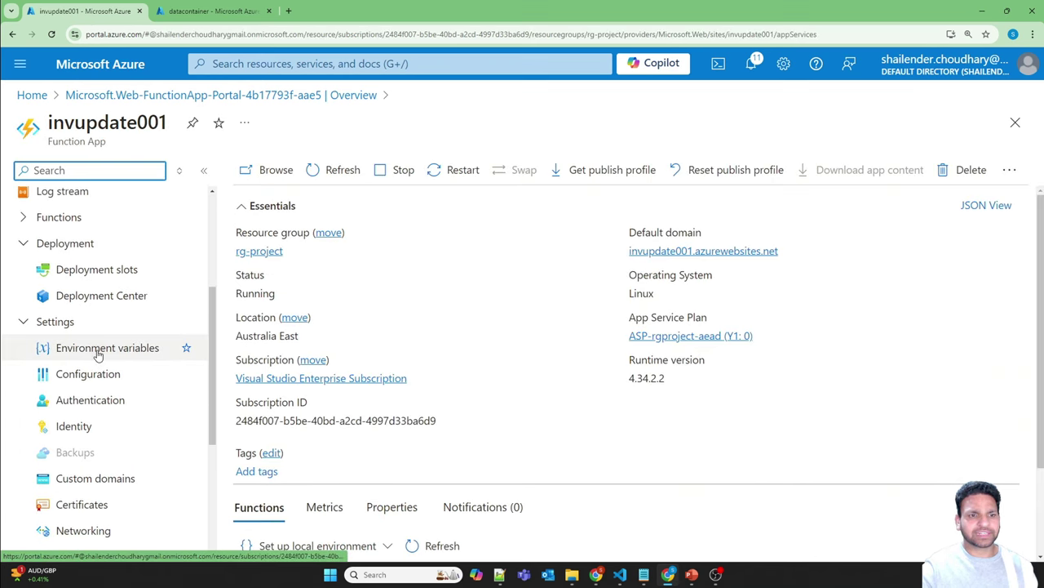
pyautogui.click(98, 355)
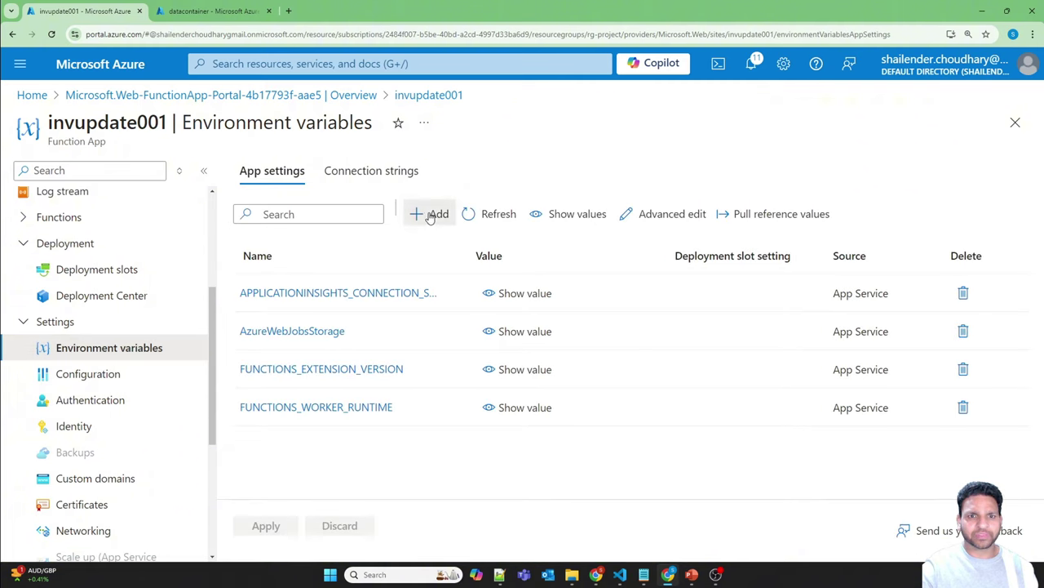
pyautogui.click(430, 215)
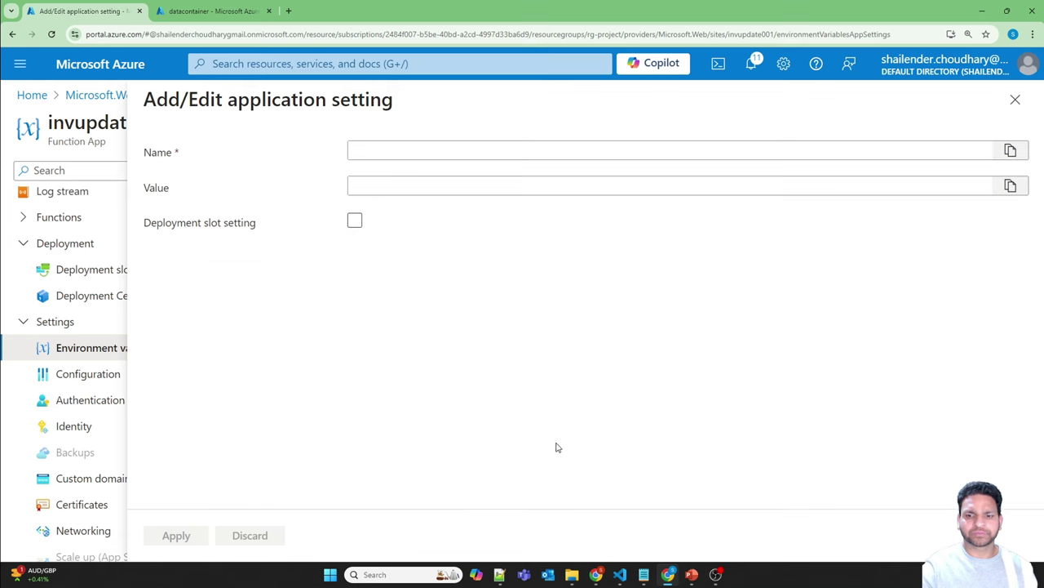
pyautogui.click(620, 575)
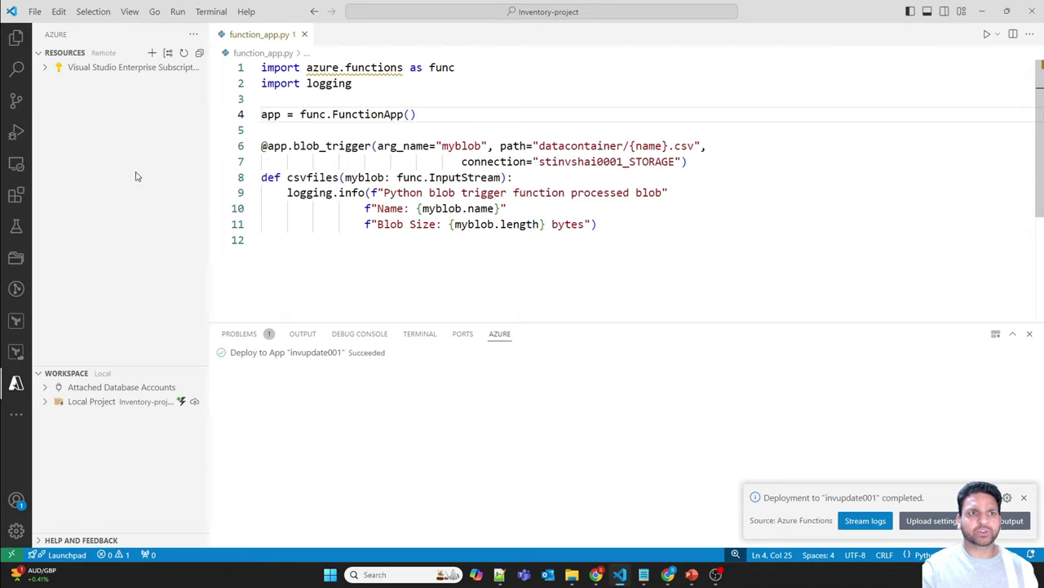
pyautogui.click(21, 45)
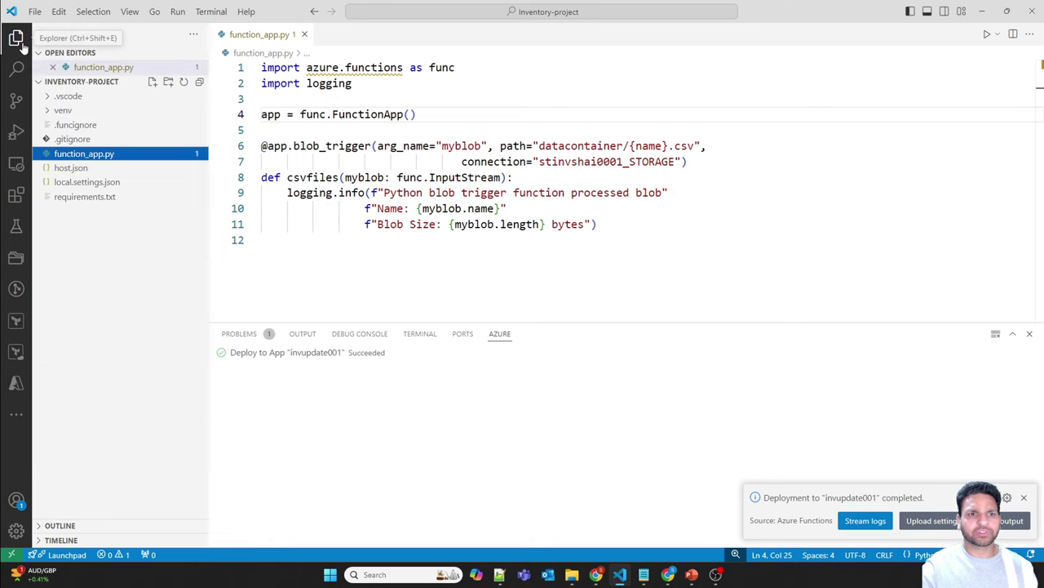
pyautogui.click(86, 181)
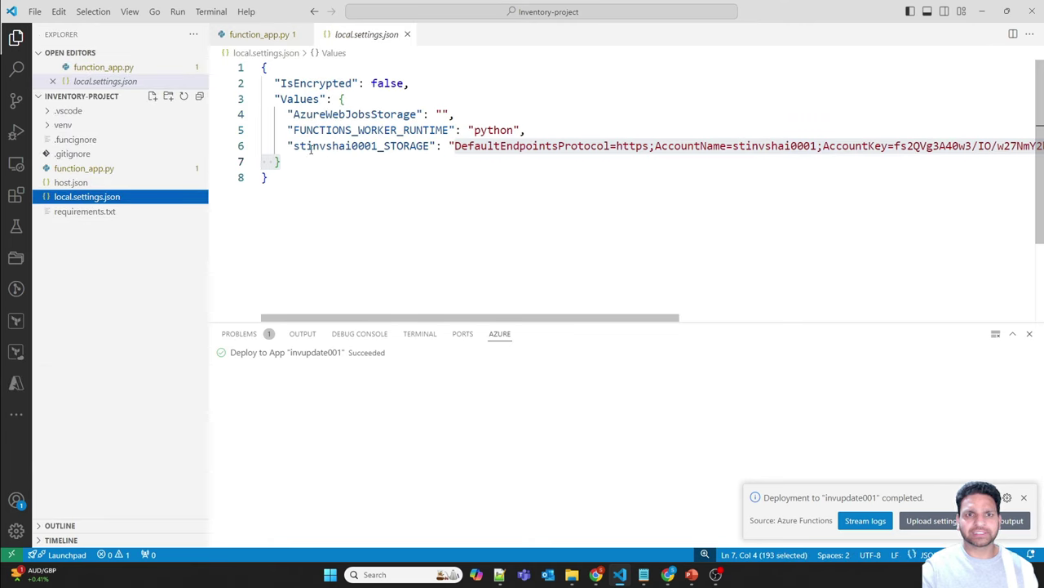
pyautogui.moveTo(294, 146); pyautogui.dragTo(431, 146)
pyautogui.hotkey('ctrl', 'c')
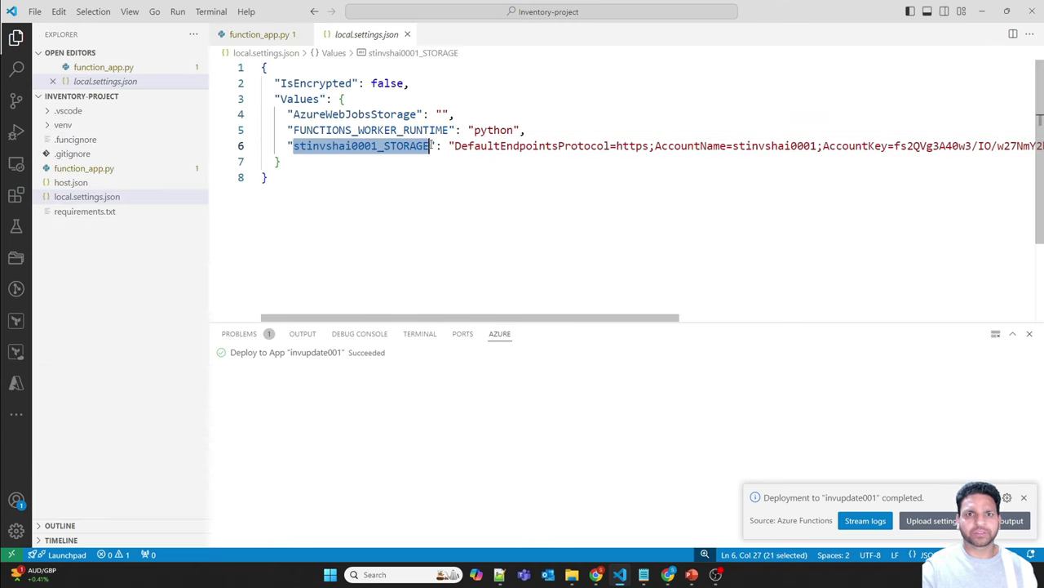
pyautogui.hotkey('alt', 'Tab')
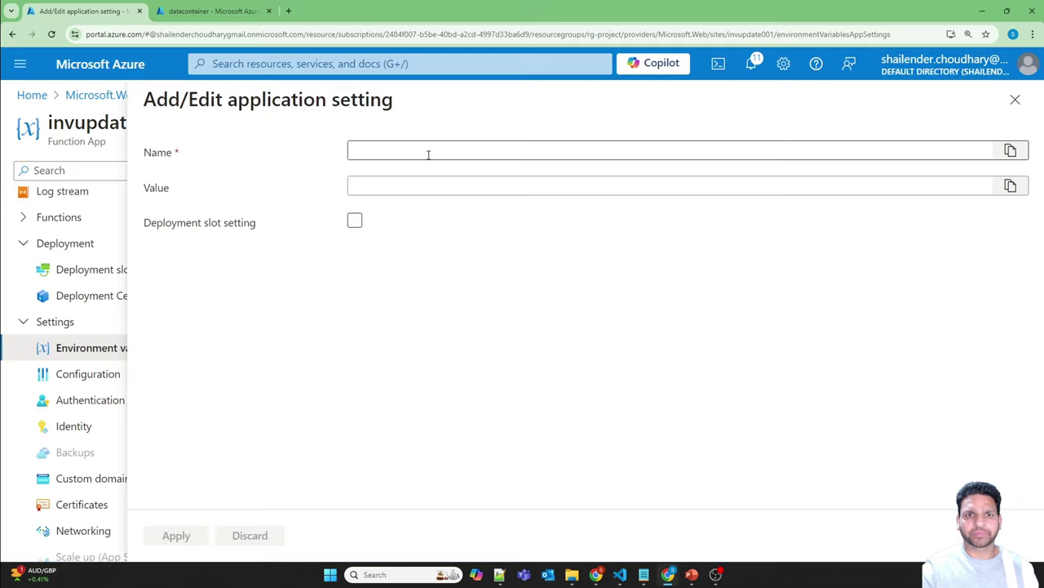
pyautogui.click(403, 150)
pyautogui.hotkey('ctrl', 'v')
# Step: Paste the storage connection string from local.settings.json as its value and apply the setting
pyautogui.hotkey('alt', 'Tab')
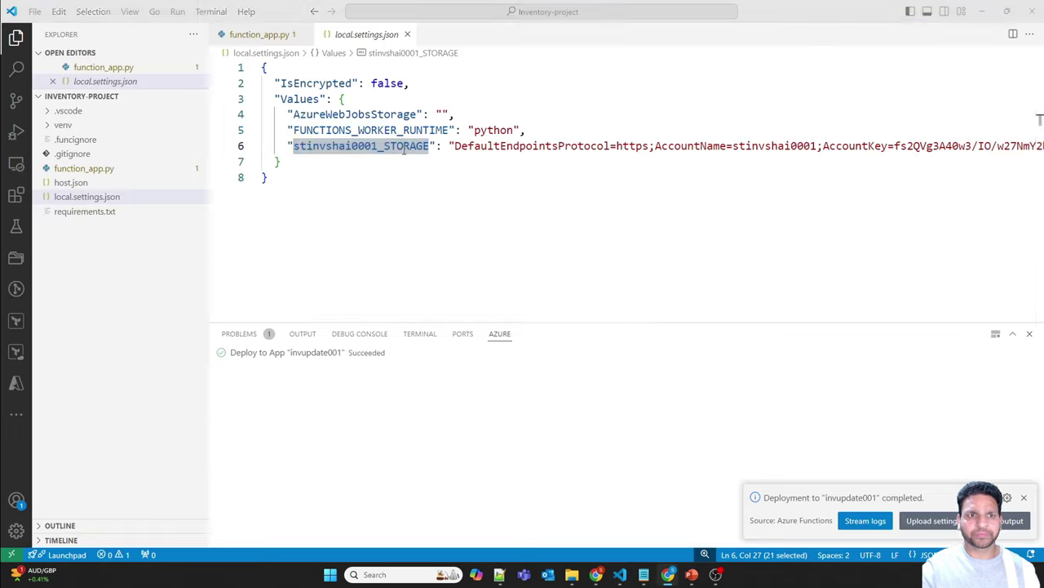
pyautogui.moveTo(455, 145); pyautogui.dragTo(1036, 147)
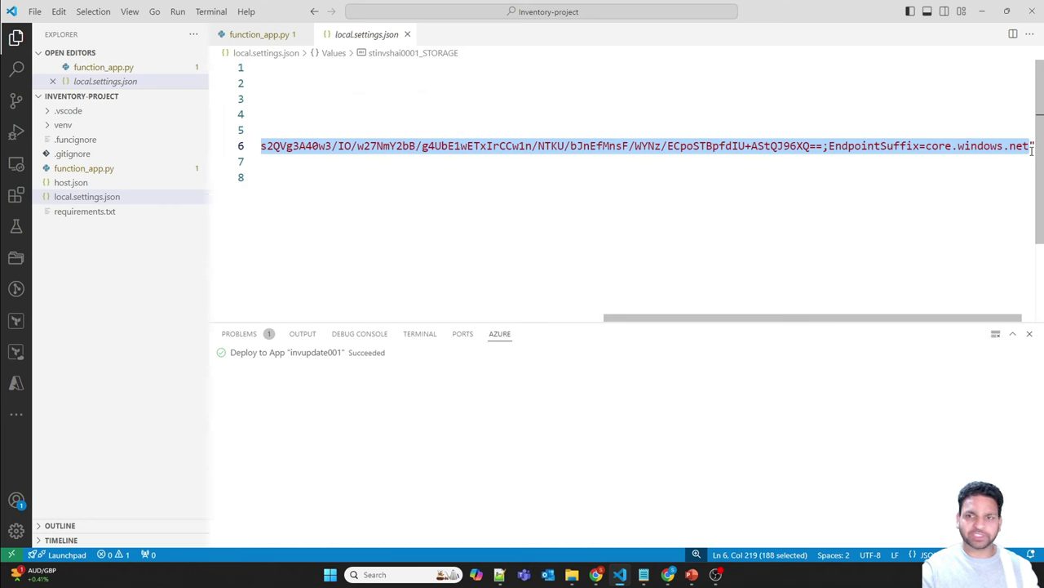
pyautogui.hotkey('ctrl', 'c')
pyautogui.hotkey('alt', 'Tab')
pyautogui.click(399, 194)
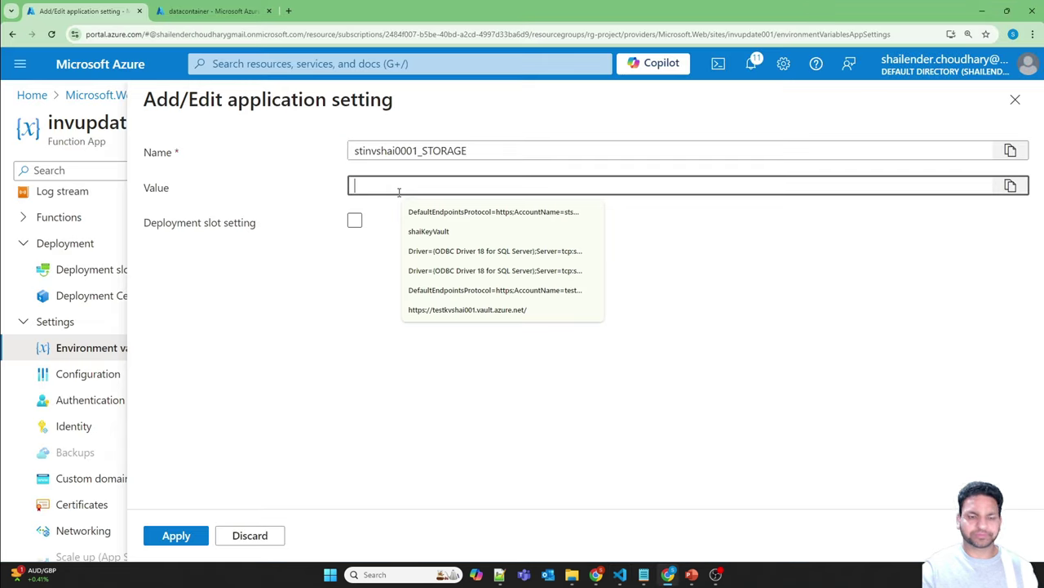
pyautogui.hotkey('ctrl', 'v')
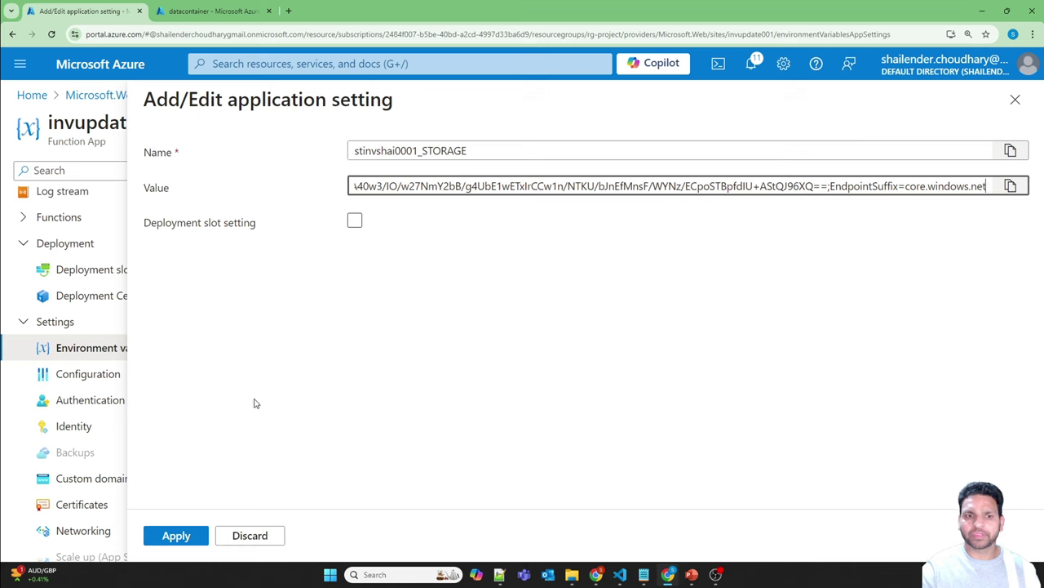
pyautogui.click(175, 536)
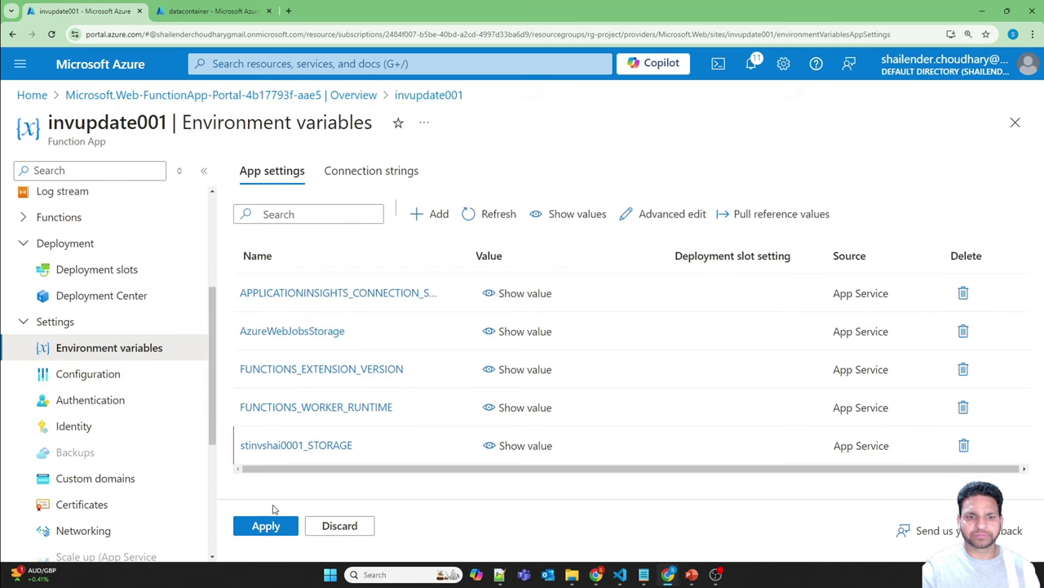
# Step: Apply and confirm saving the new storage connection app setting
pyautogui.click(266, 526)
pyautogui.click(277, 298)
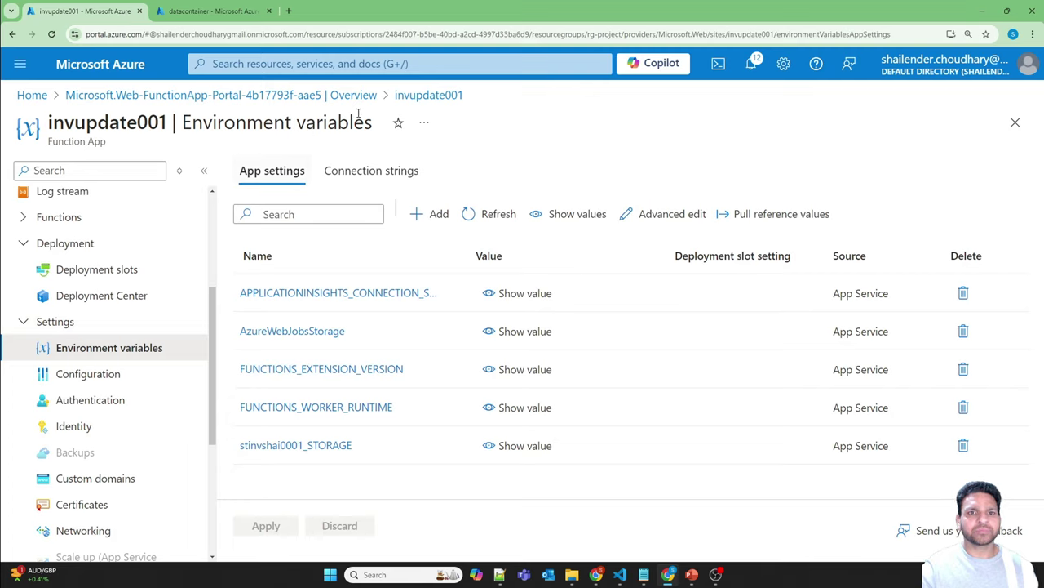
pyautogui.scroll(1, 116, 282)
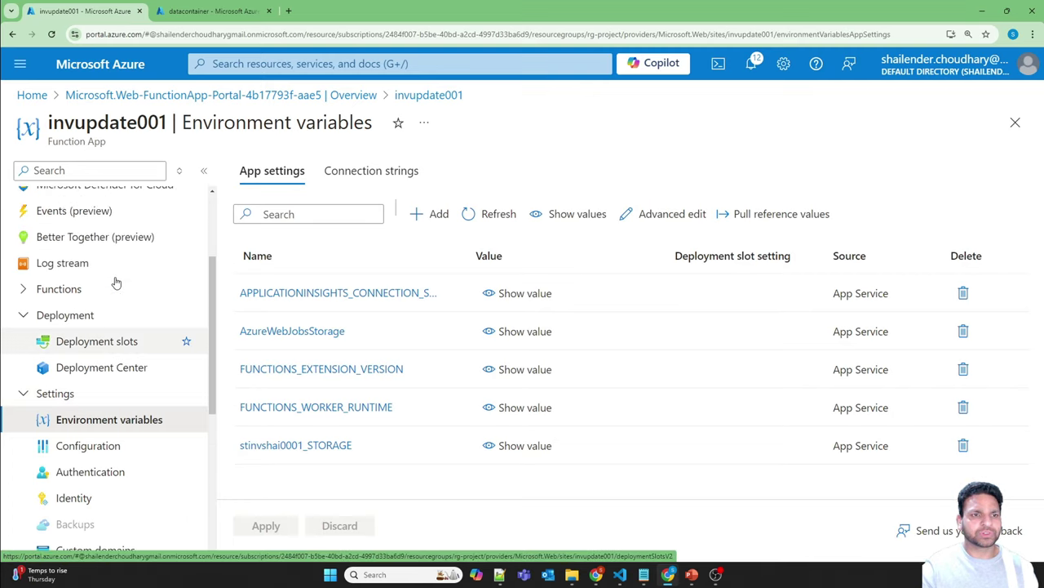
pyautogui.scroll(2, 115, 283)
# Step: Open the Logs page of the csvfiles function from the invupdate001 overview
pyautogui.click(59, 198)
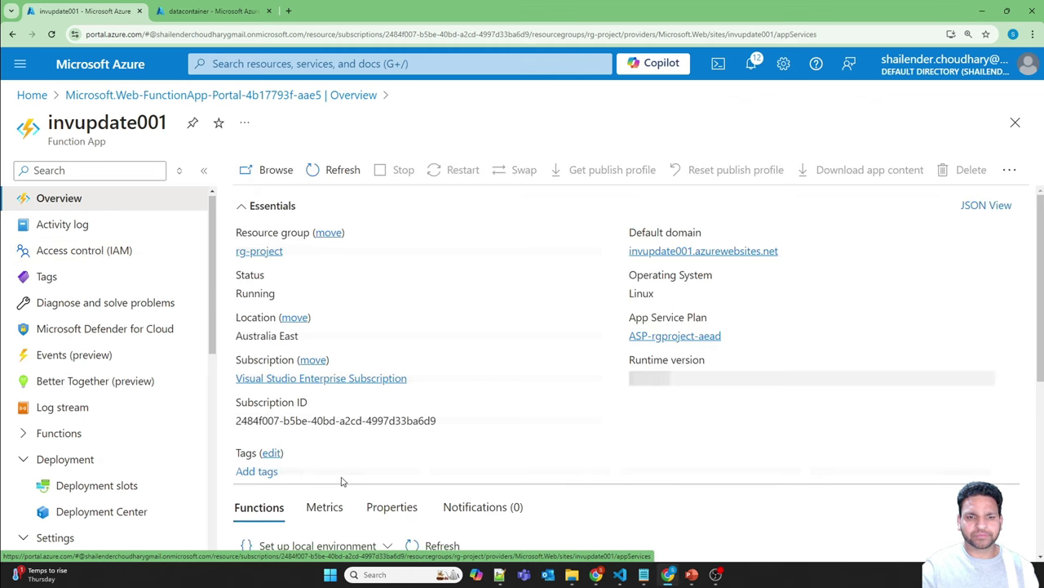
pyautogui.scroll(-2, 343, 503)
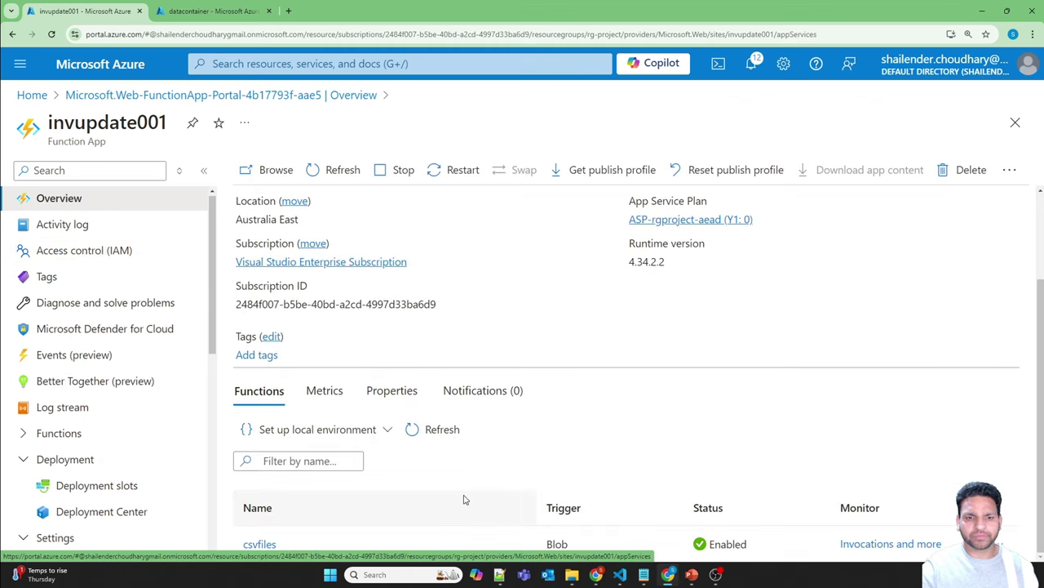
pyautogui.click(263, 544)
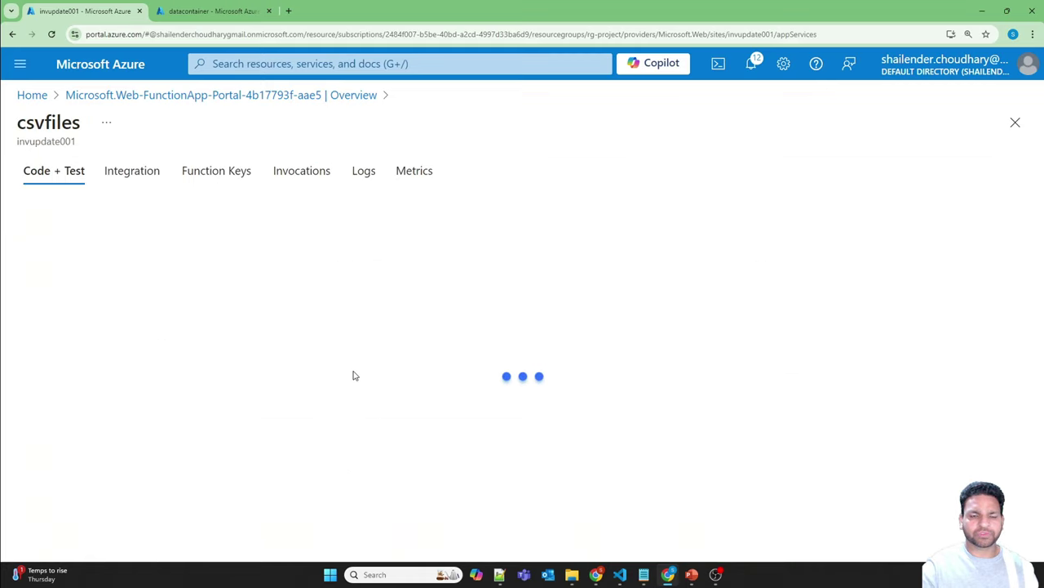
pyautogui.click(364, 175)
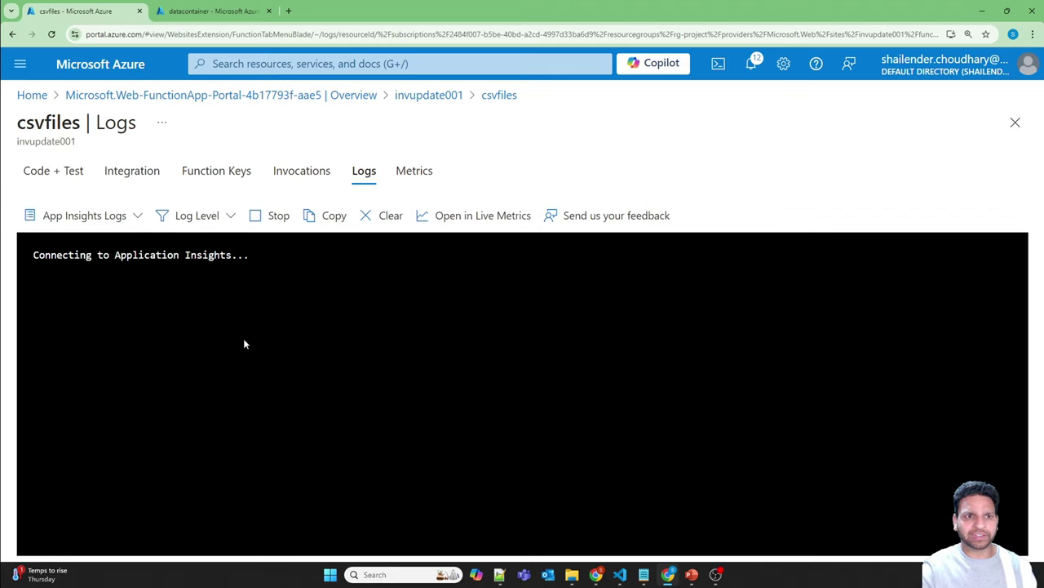
# Step: Upload new.csv from Documents into datacontainer, then return to the csvfiles log stream
pyautogui.click(210, 11)
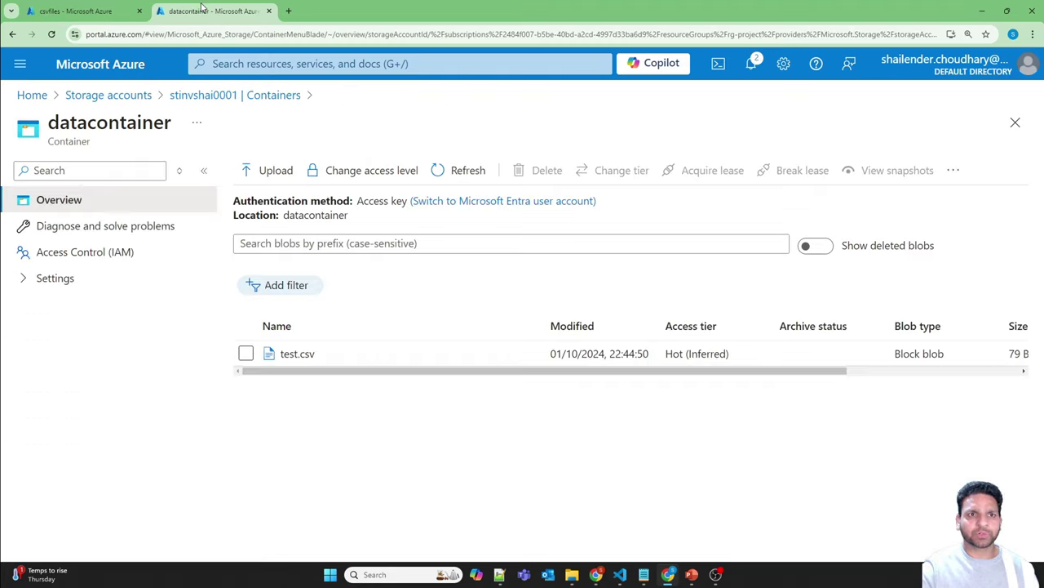
pyautogui.click(269, 174)
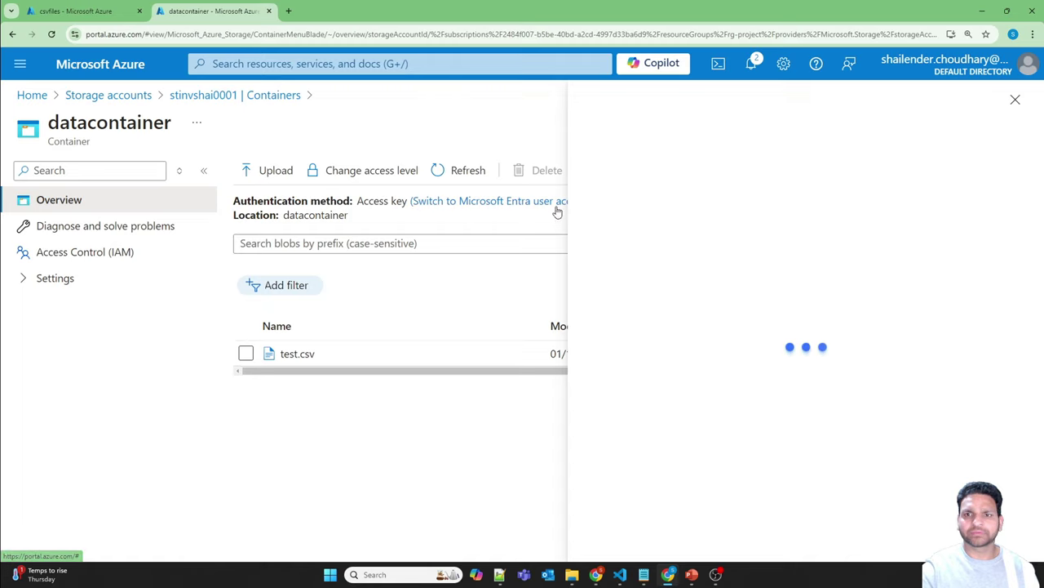
pyautogui.click(788, 259)
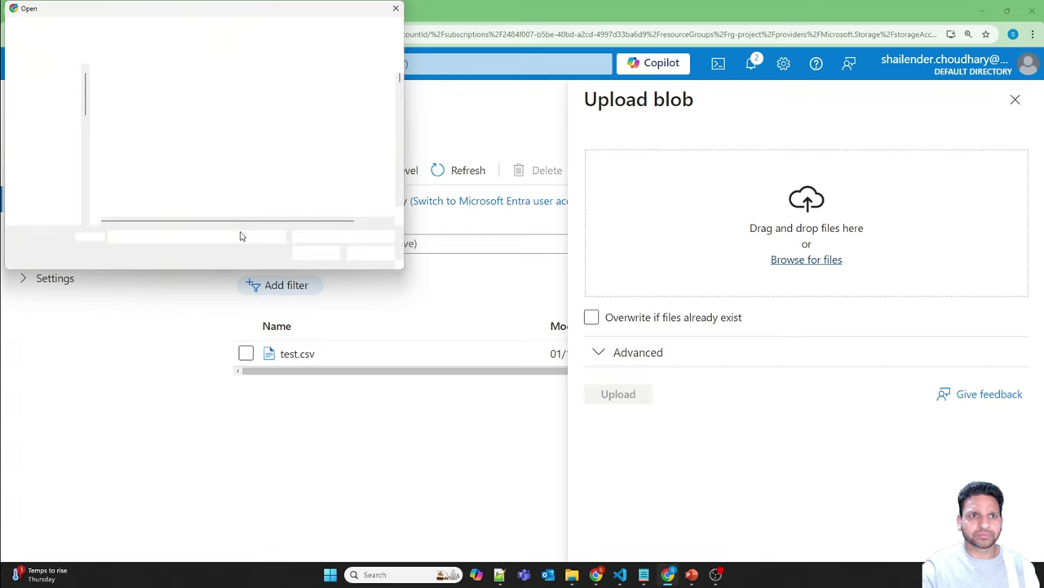
pyautogui.click(133, 88)
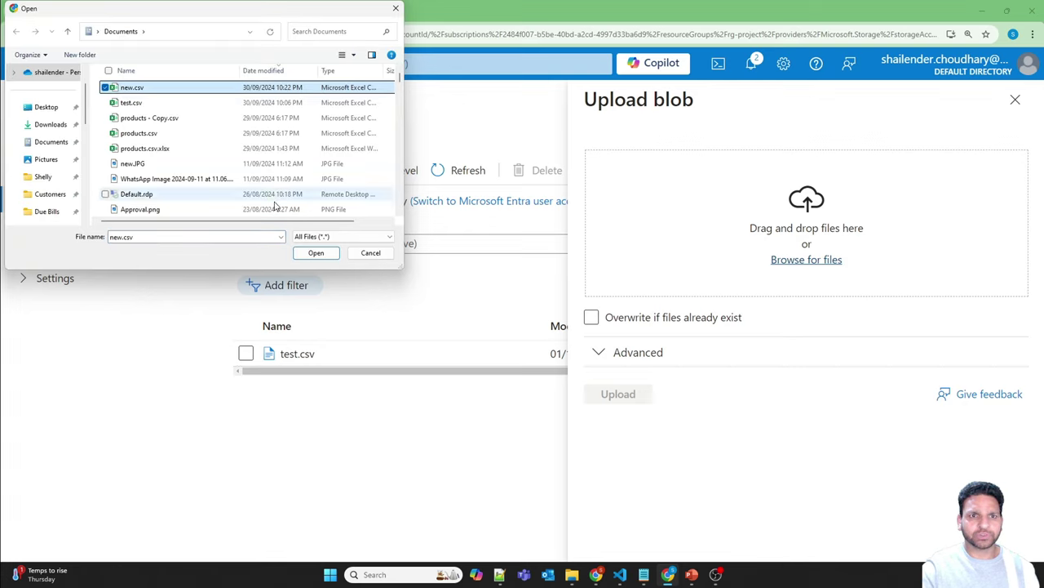
pyautogui.click(314, 252)
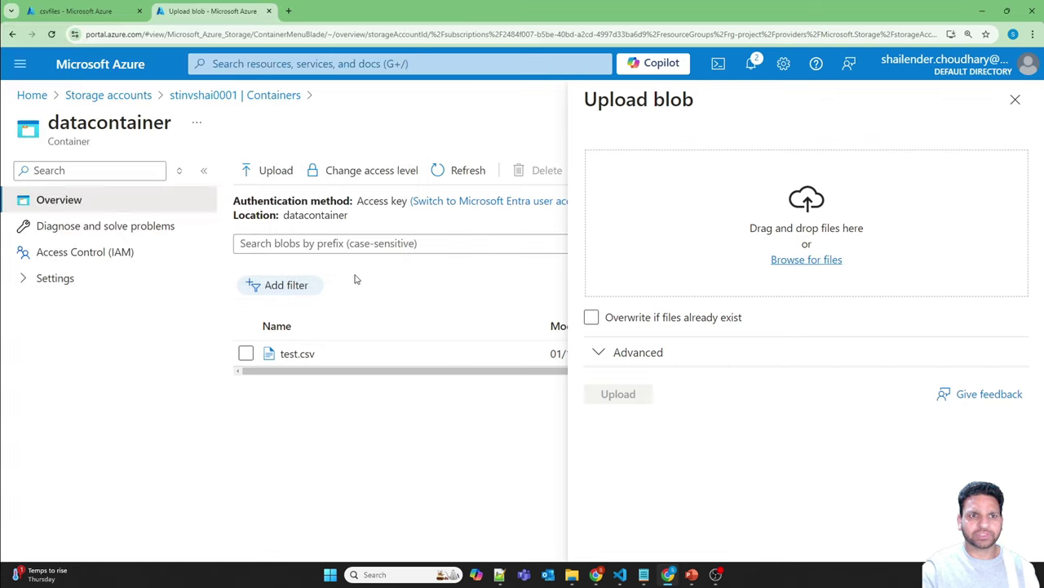
pyautogui.click(620, 395)
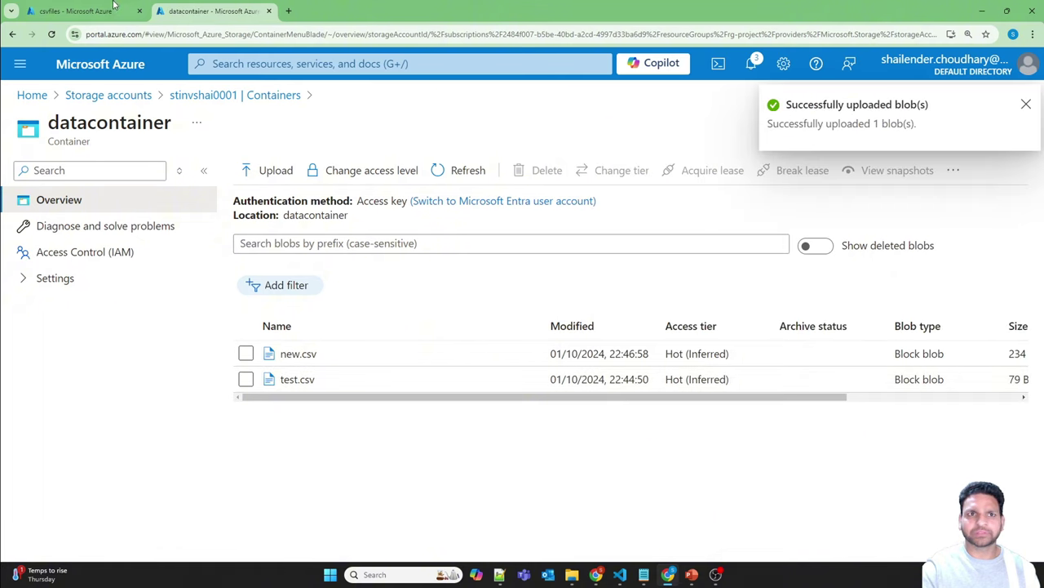
pyautogui.click(75, 10)
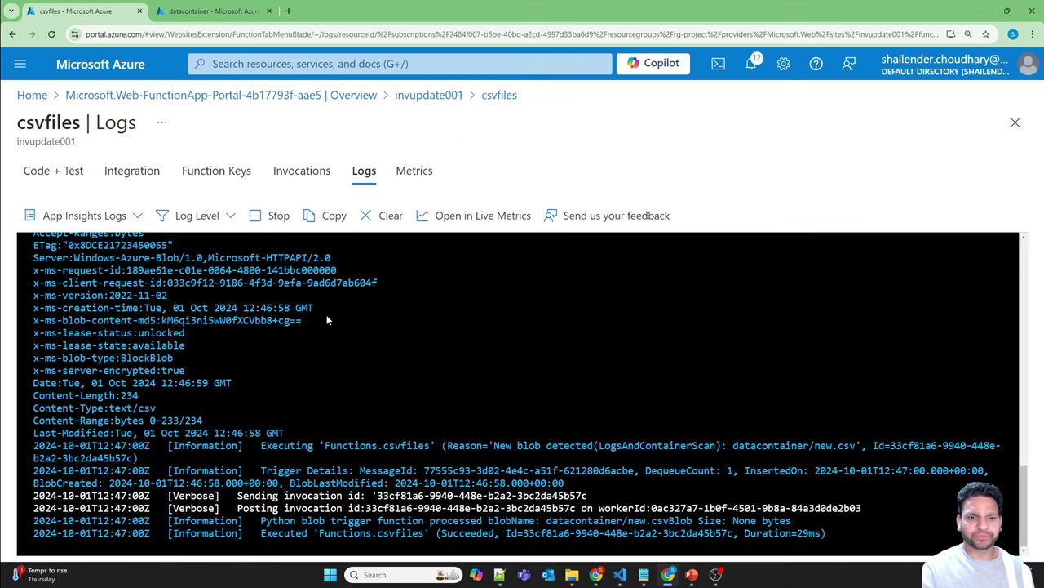
# Step: Highlight the 'processed blobName' and 'Executed Functions.csvfiles' log lines, then return to VS Code
pyautogui.moveTo(304, 520); pyautogui.dragTo(409, 532)
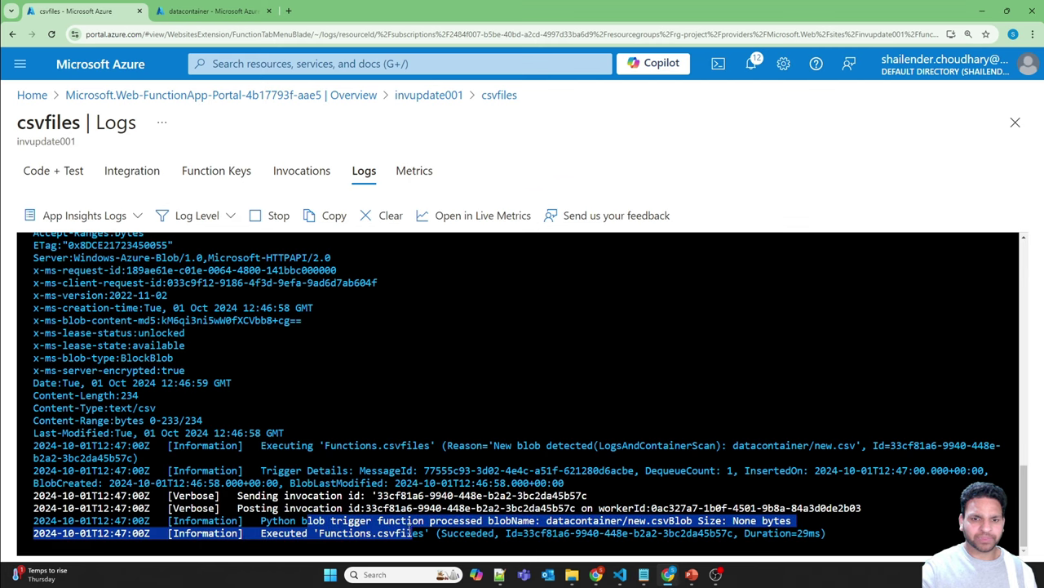
pyautogui.click(324, 533)
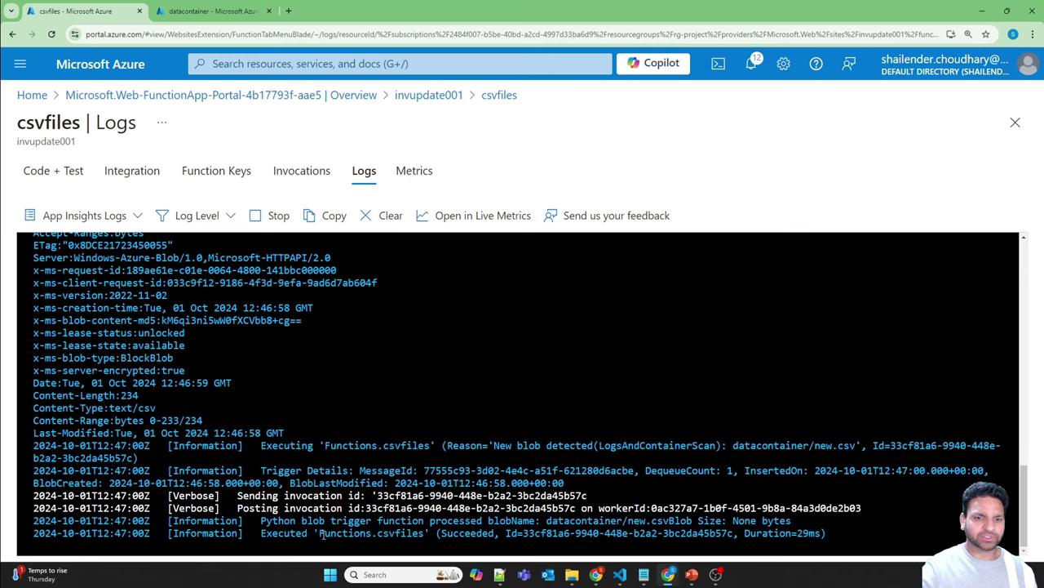
pyautogui.moveTo(314, 533); pyautogui.dragTo(427, 533)
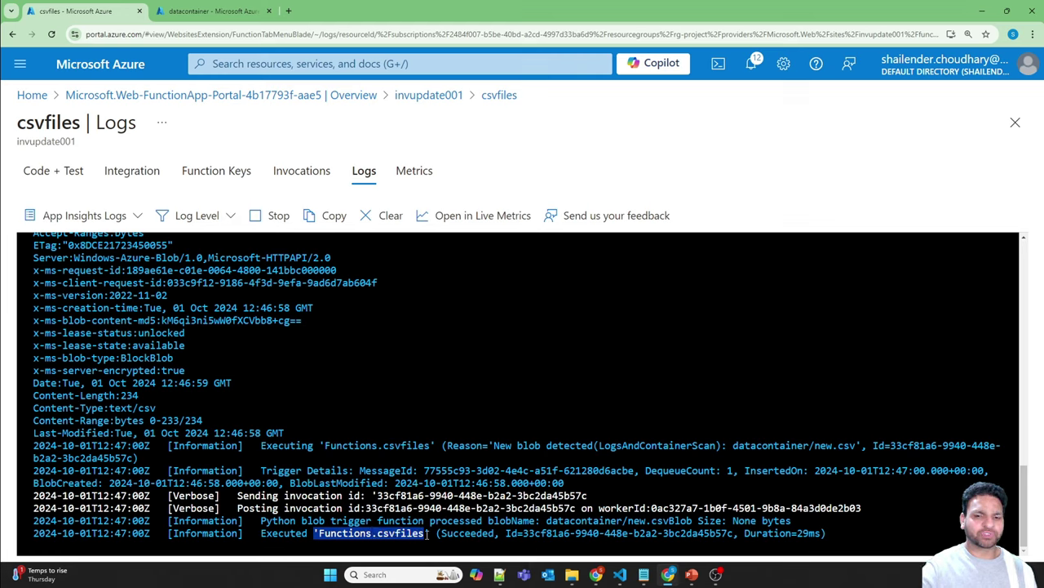
pyautogui.click(620, 574)
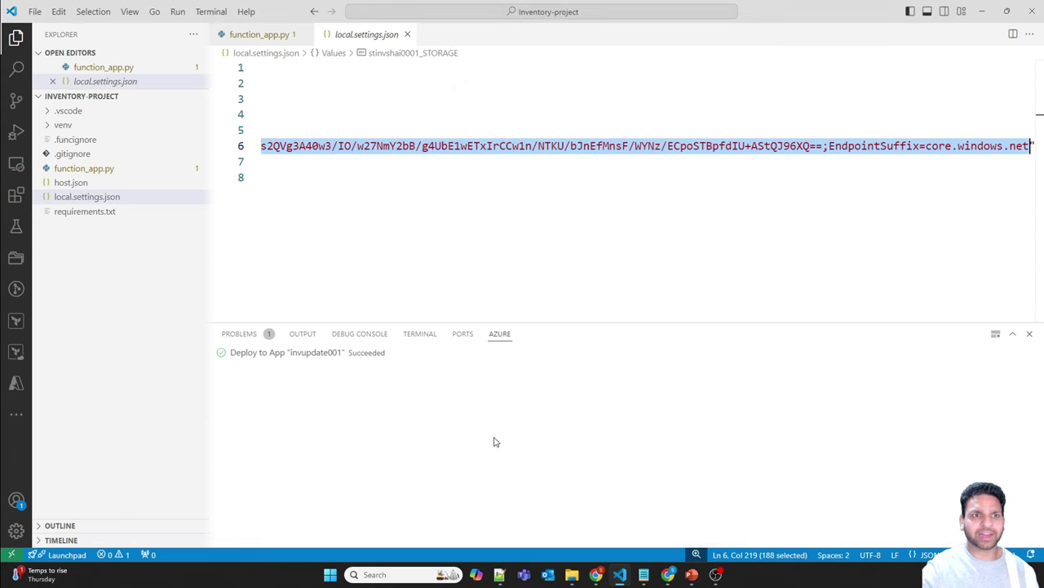
# Step: In function_app.py, highlight the logging.info message and myblob.length, then return to the portal logs
pyautogui.click(104, 170)
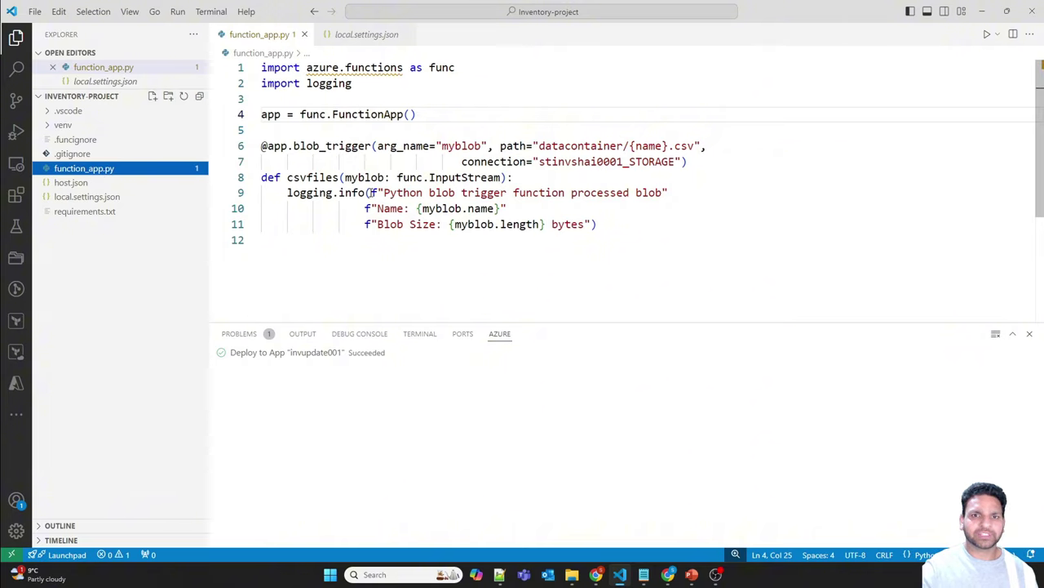
pyautogui.moveTo(384, 193); pyautogui.dragTo(667, 196)
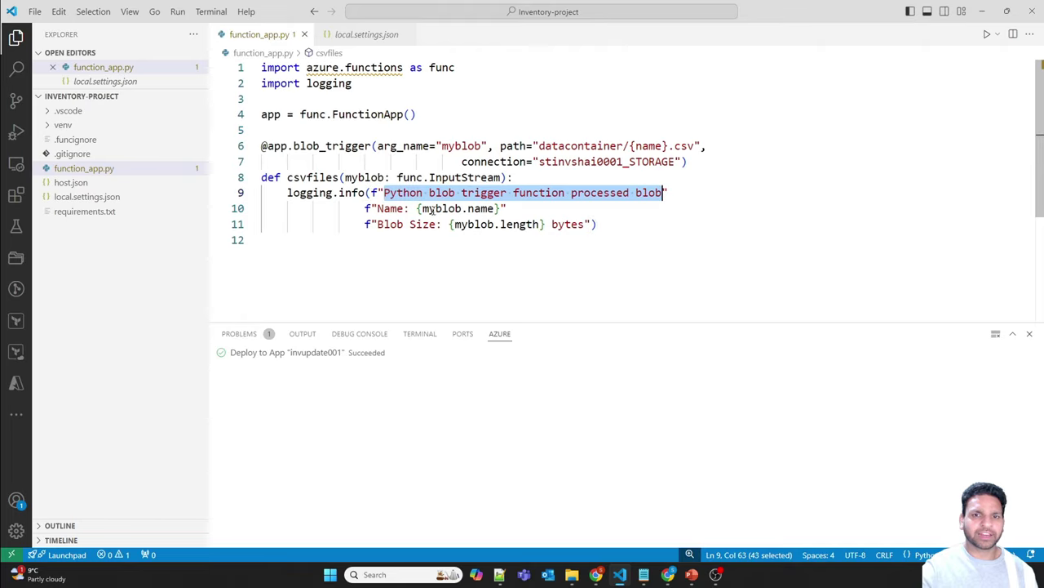
pyautogui.moveTo(421, 208); pyautogui.dragTo(546, 225)
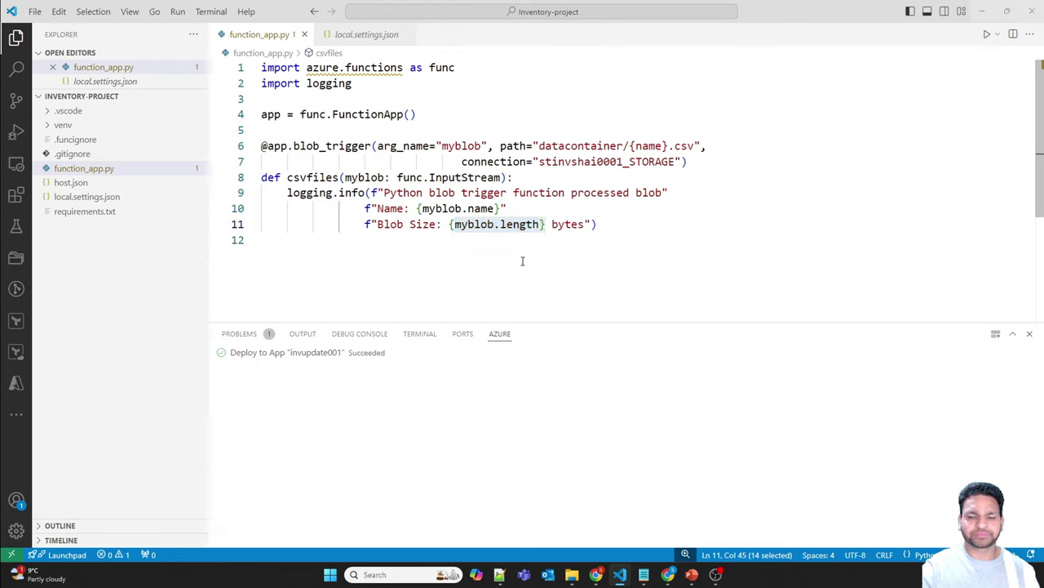
pyautogui.hotkey('alt', 'Tab')
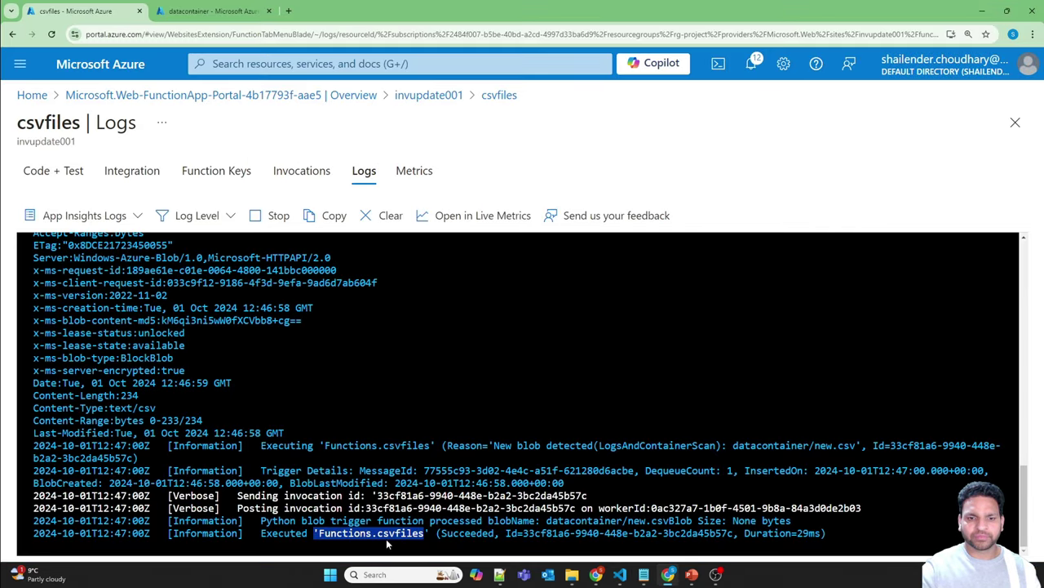
pyautogui.tripleClick(386, 535)
pyautogui.tripleClick(671, 520)
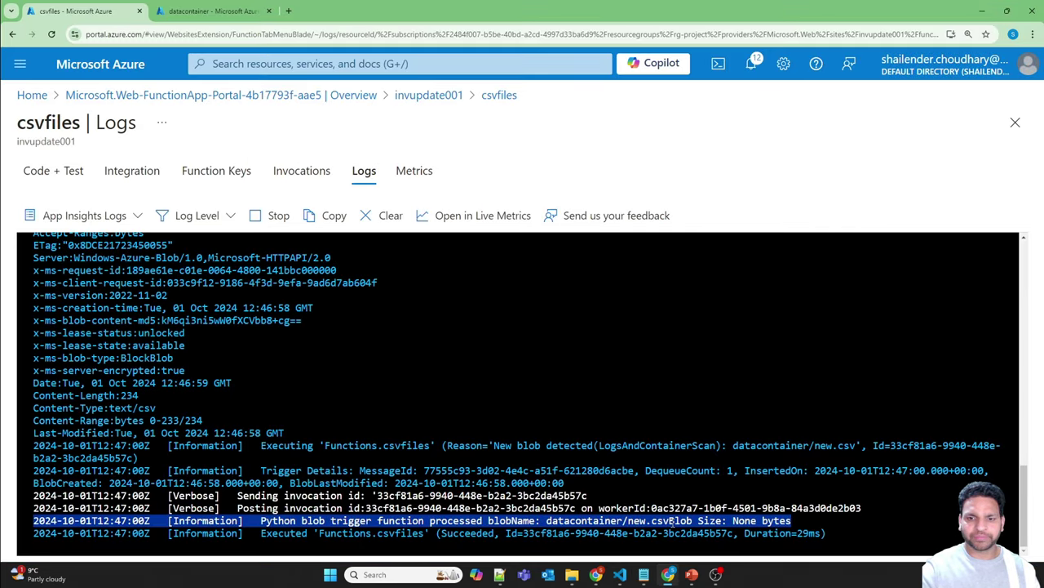
pyautogui.doubleClick(400, 533)
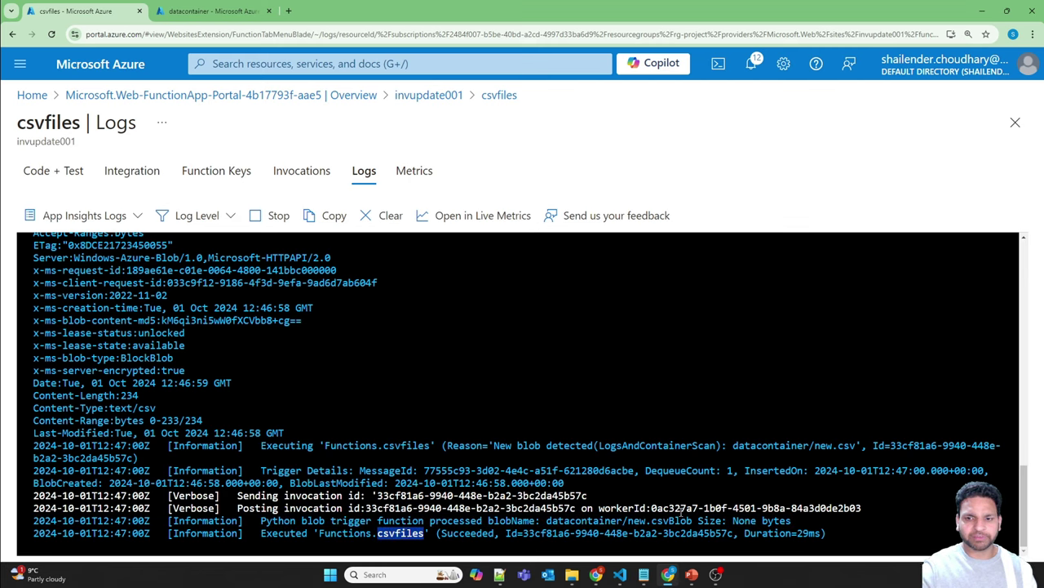
pyautogui.moveTo(735, 520); pyautogui.dragTo(754, 521)
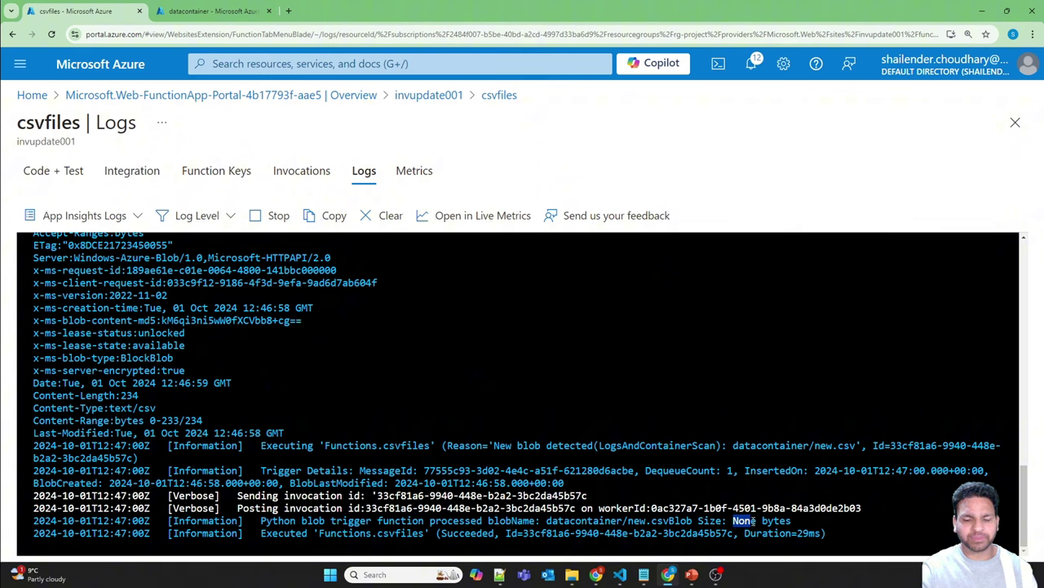
pyautogui.moveTo(608, 519); pyautogui.dragTo(694, 520)
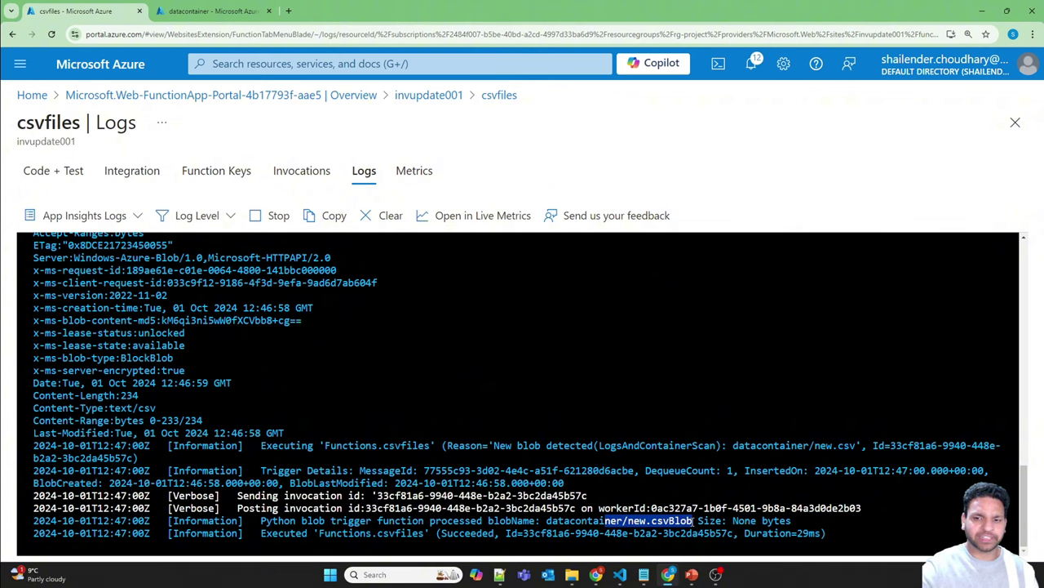